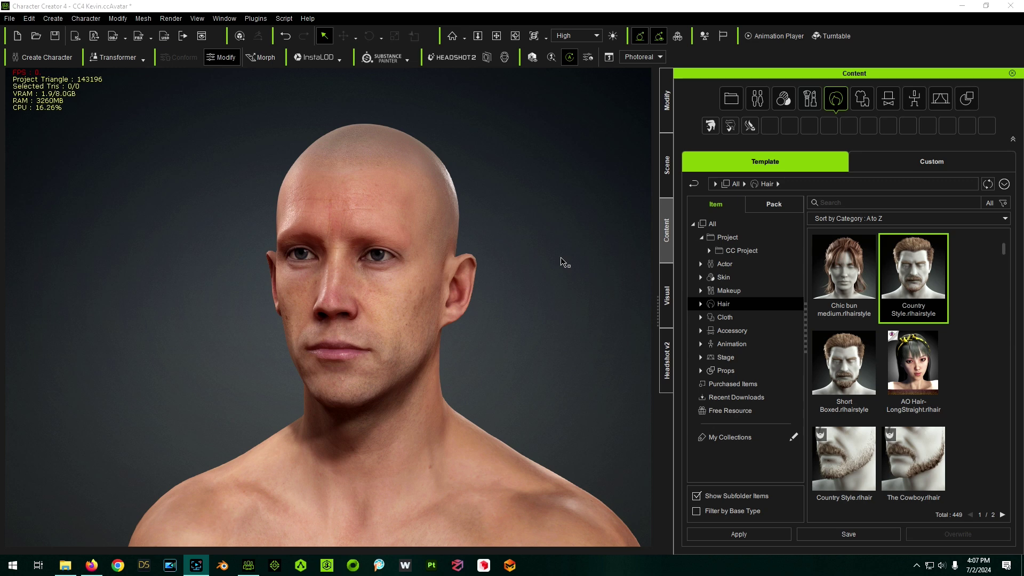
Apply the Country Style hairstyle from the hair library to the character and inspect the hair around the forehead and temple.
mouse_move(547, 239)
alt+right_down()
mouse_move(523, 291)
mouse_move(528, 249)
mouse_move(544, 236)
alt+right_up()
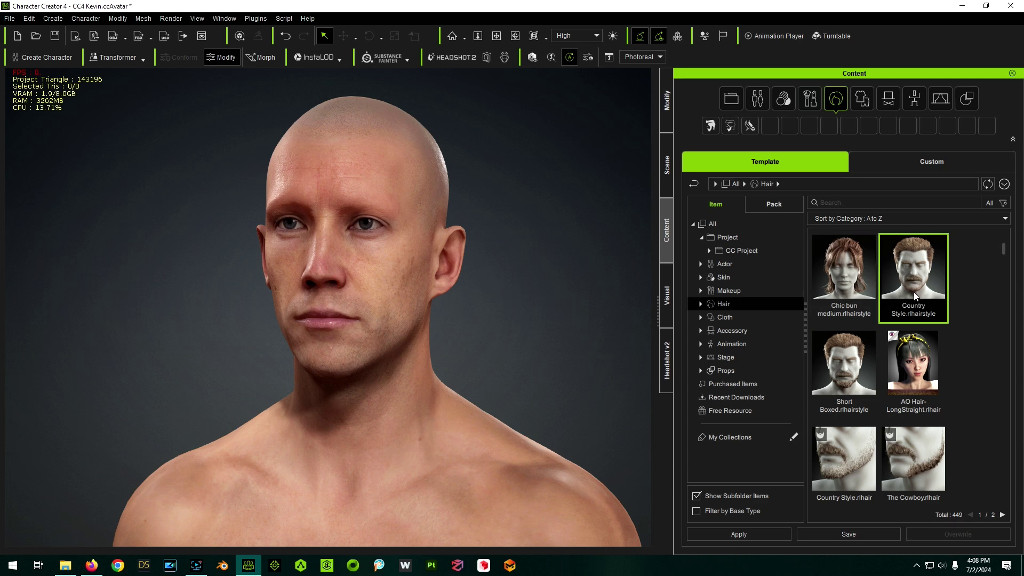
drag(911, 283, 364, 171)
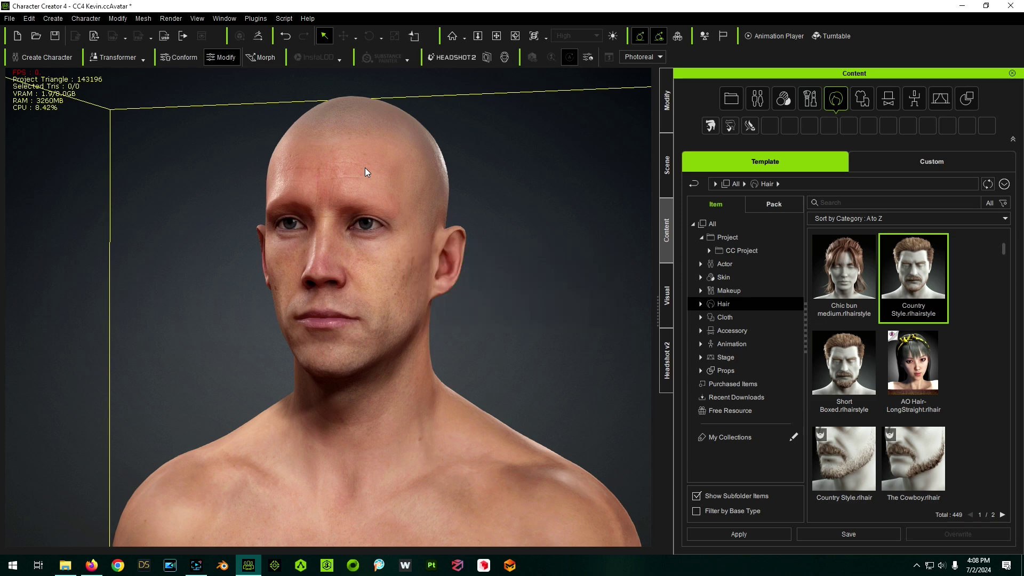
scroll(373, 205, up, 2)
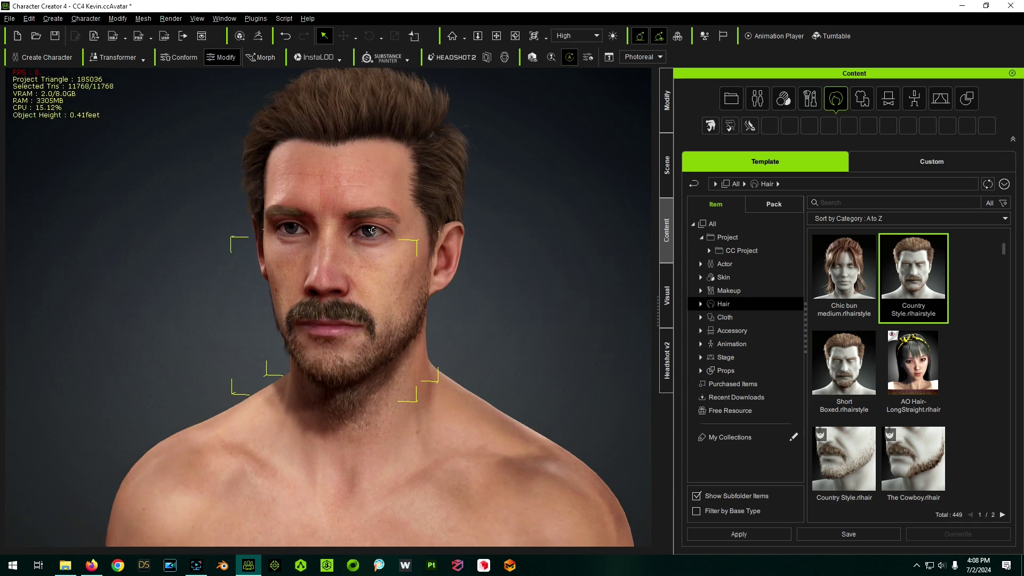
middle_drag(377, 179, 386, 224)
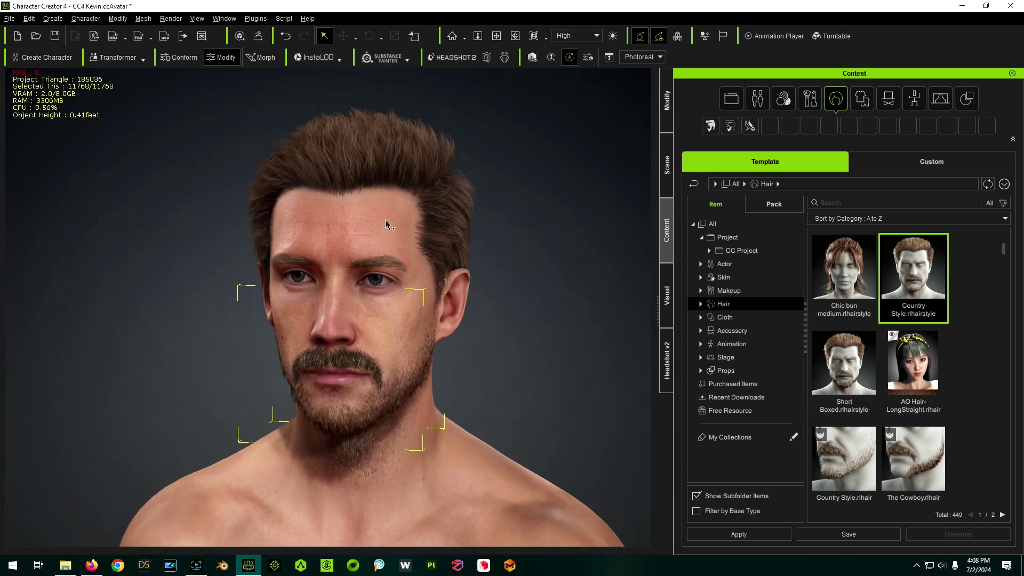
scroll(380, 165, up, 3)
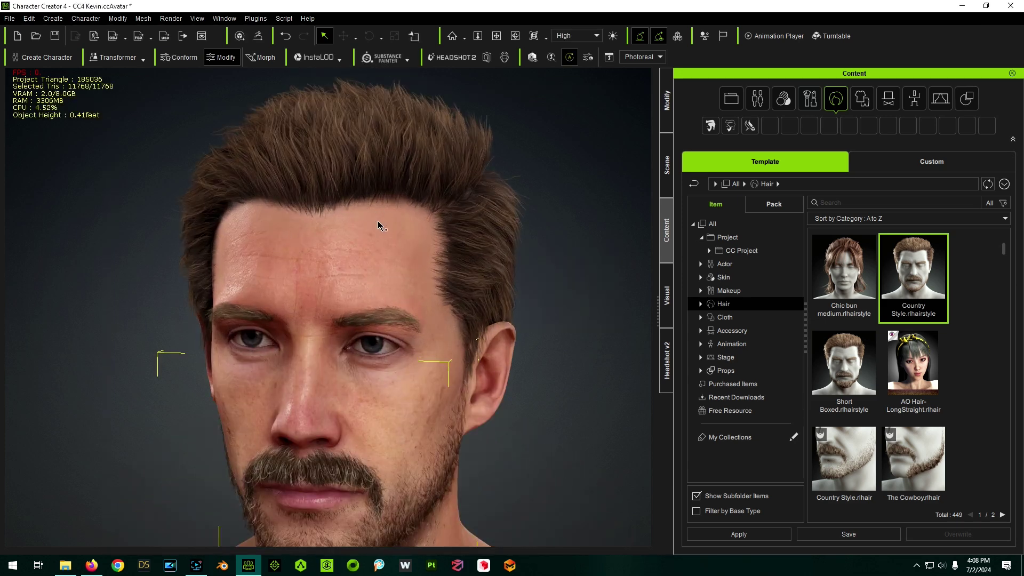
scroll(398, 230, up, 4)
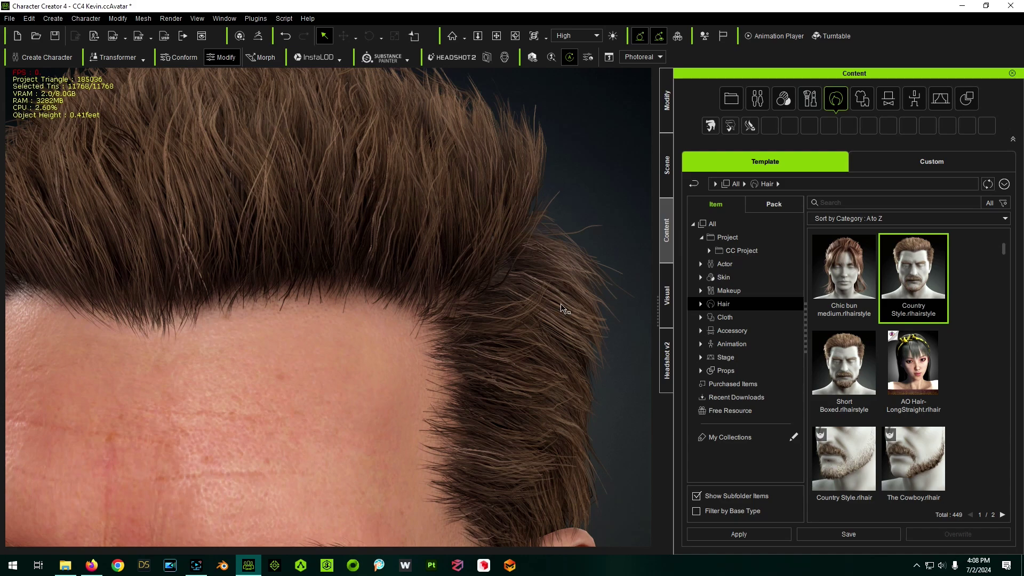
scroll(372, 199, down, 4)
right_drag(528, 345, 486, 323)
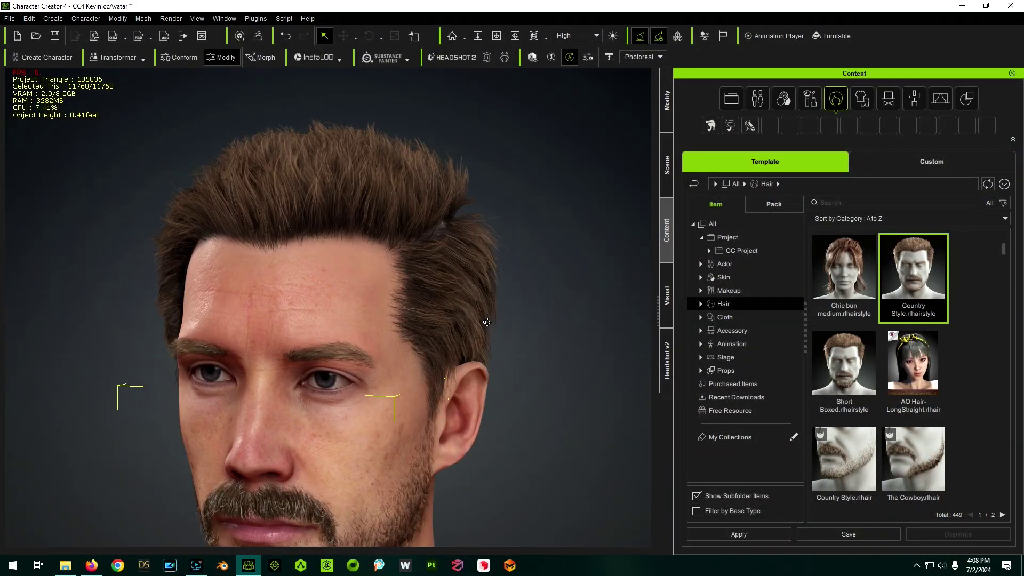
Select the hair on top of the head and set its render state to plain untextured shading.
click(667, 100)
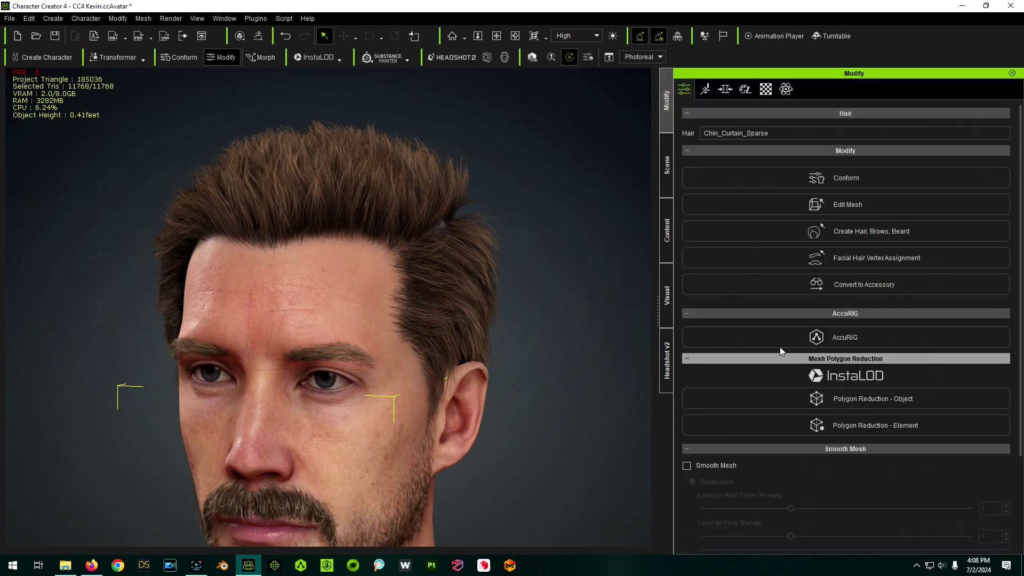
scroll(780, 347, down, 3)
click(351, 193)
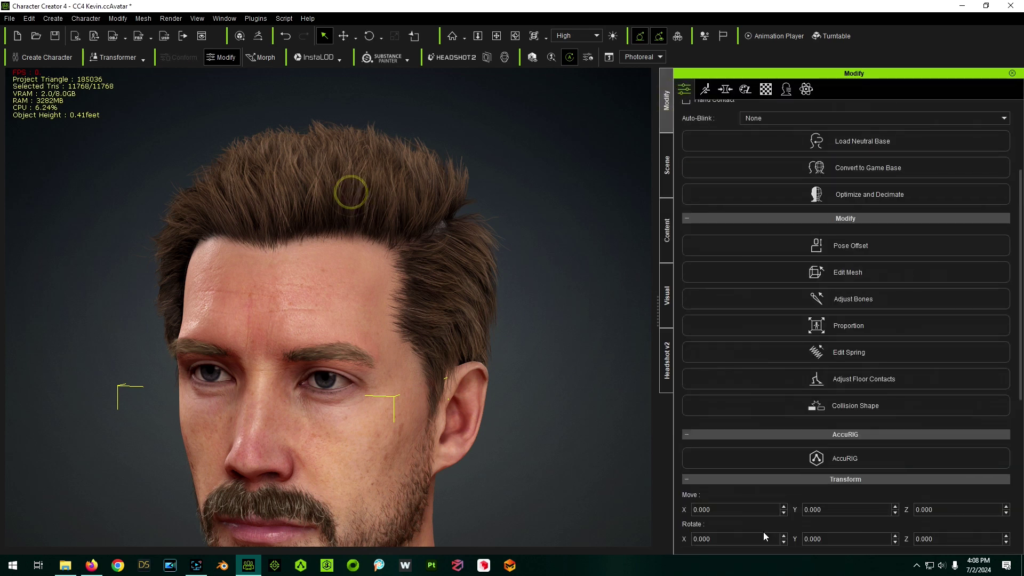
scroll(786, 357, down, 3)
scroll(789, 373, down, 1)
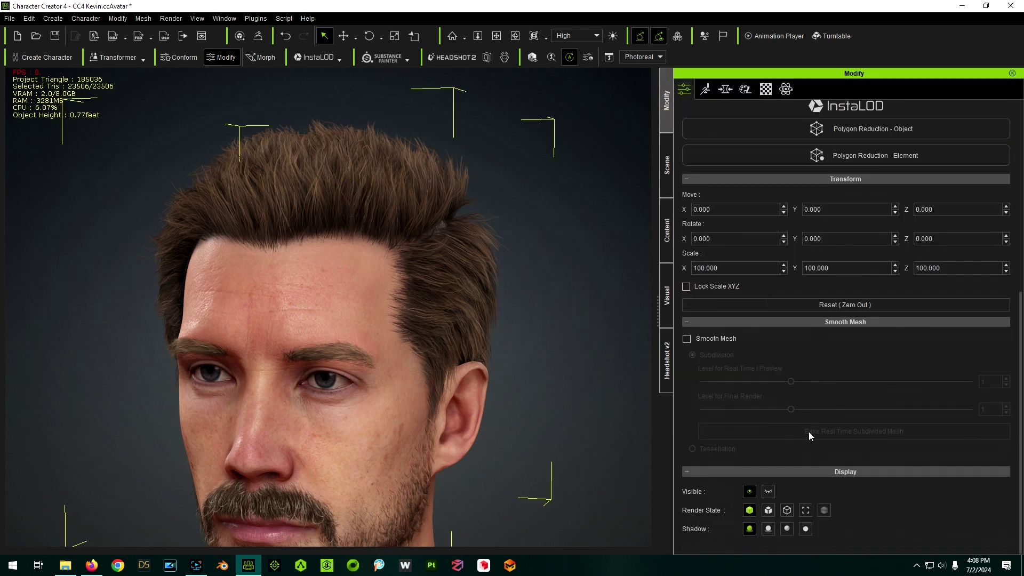
click(768, 510)
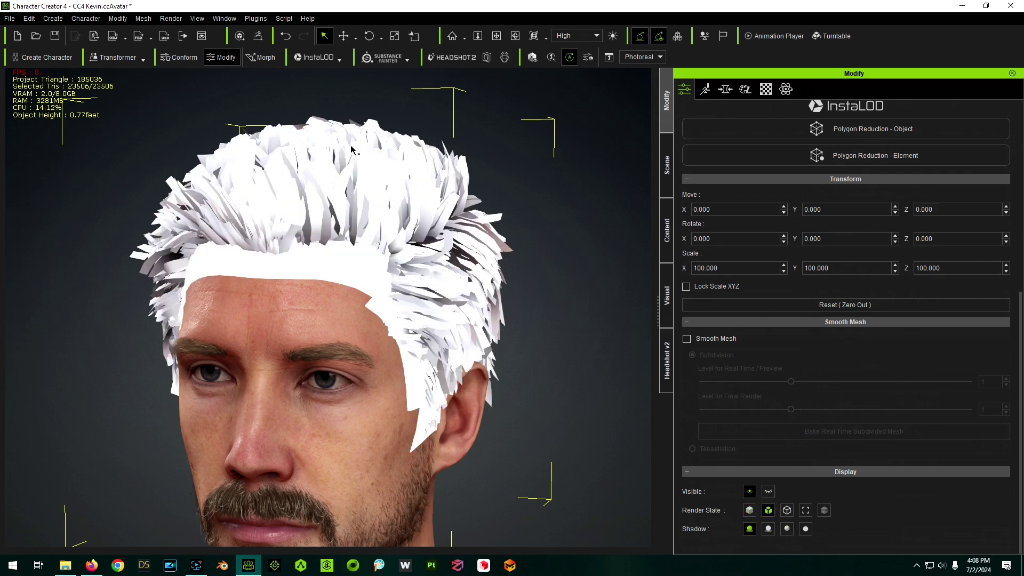
Examine the overlapping hair cards and the hairline strip up close from several angles.
right_drag(283, 197, 511, 178)
scroll(511, 177, up, 10)
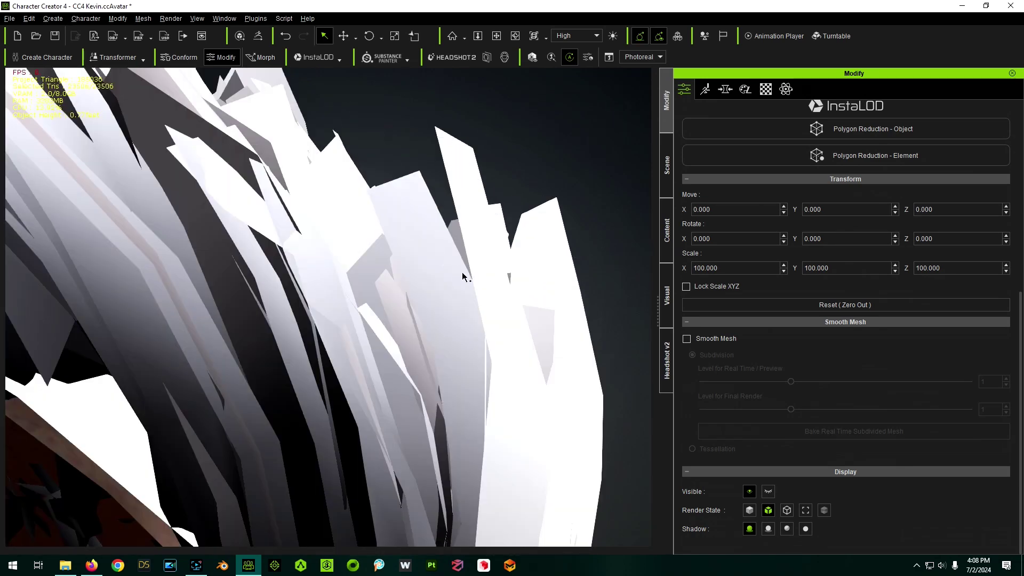
scroll(460, 268, down, 8)
scroll(353, 275, up, 6)
mouse_move(356, 275)
middle_down()
mouse_move(404, 271)
mouse_move(359, 290)
middle_up()
right_drag(359, 289, 226, 254)
scroll(341, 282, down, 8)
middle_drag(226, 254, 283, 257)
scroll(376, 243, up, 4)
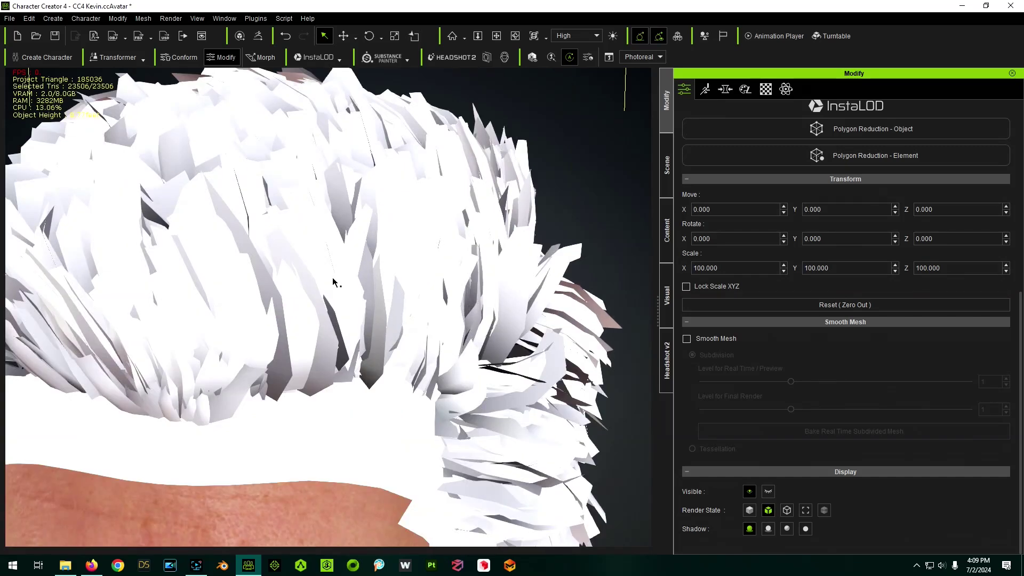
right_drag(325, 291, 434, 320)
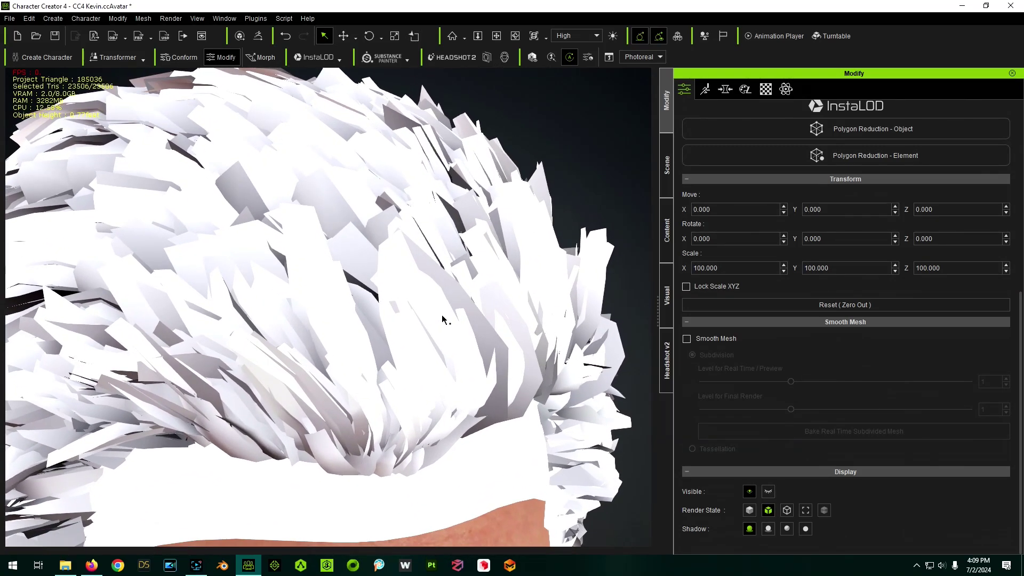
scroll(416, 312, down, 3)
right_drag(370, 352, 368, 315)
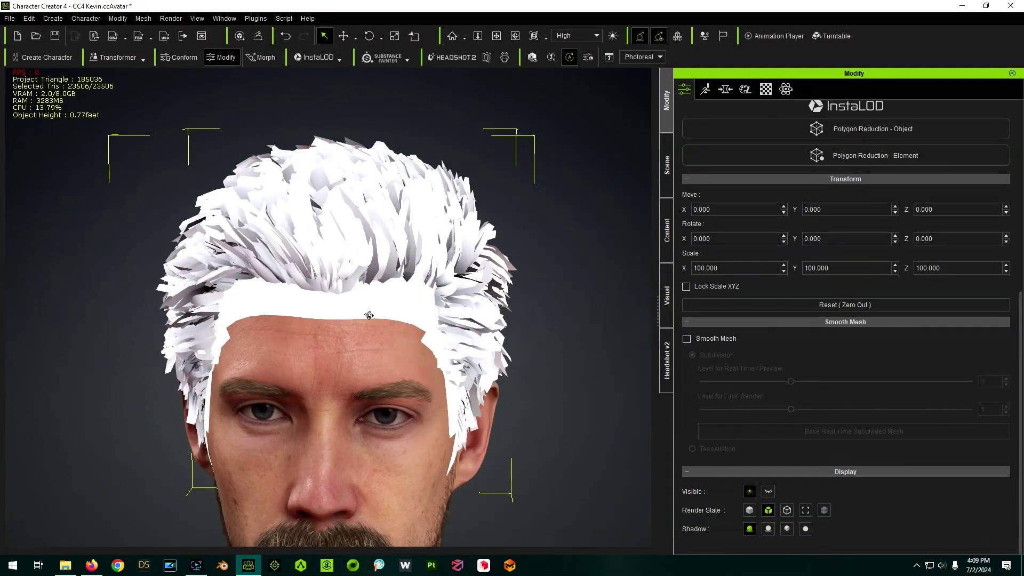
Review the texture maps of the hairstyle's Hair and Scalp materials, comparing them with the untextured mesh.
click(766, 89)
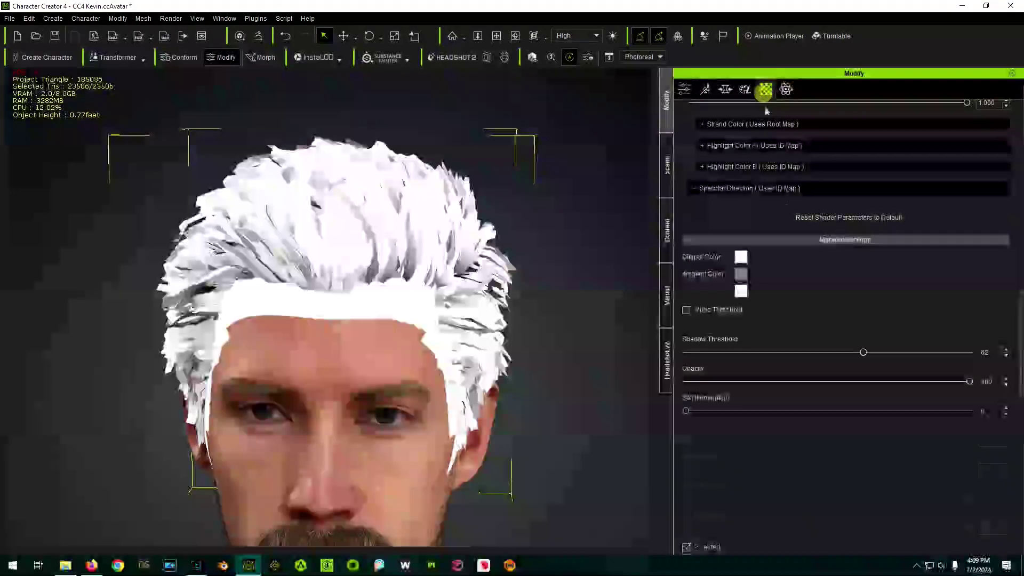
scroll(814, 223, up, 10)
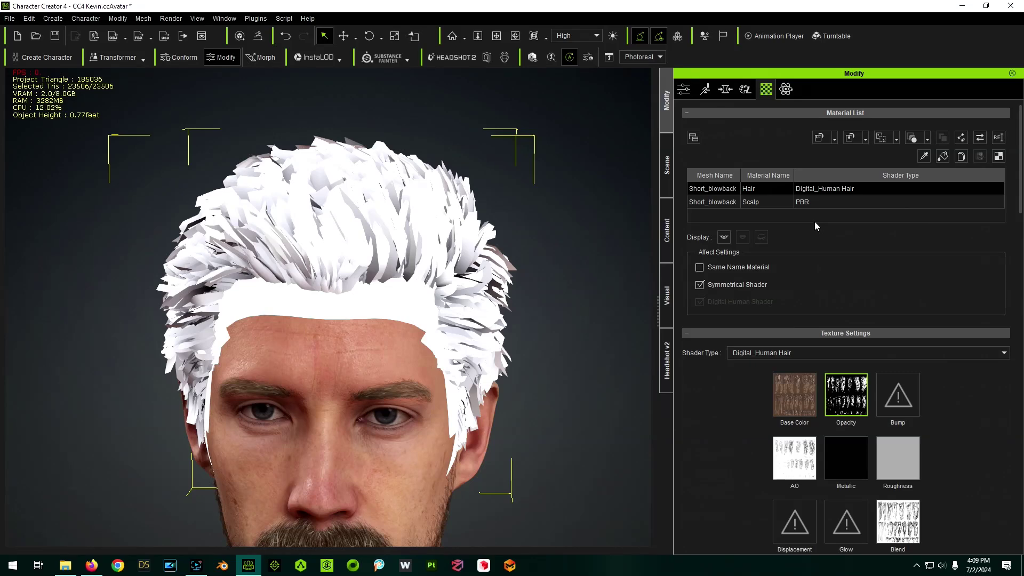
scroll(395, 93, down, 2)
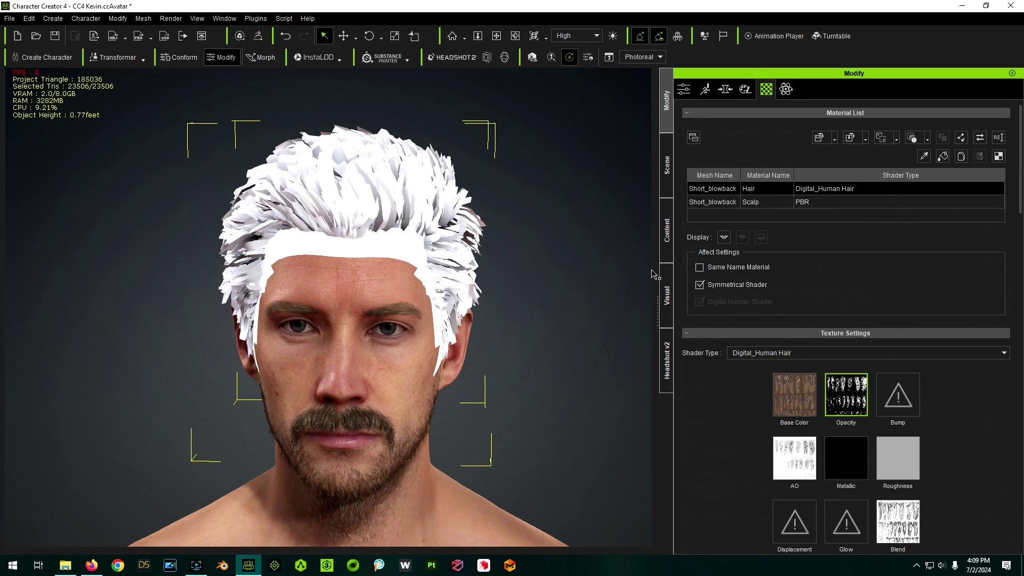
click(758, 203)
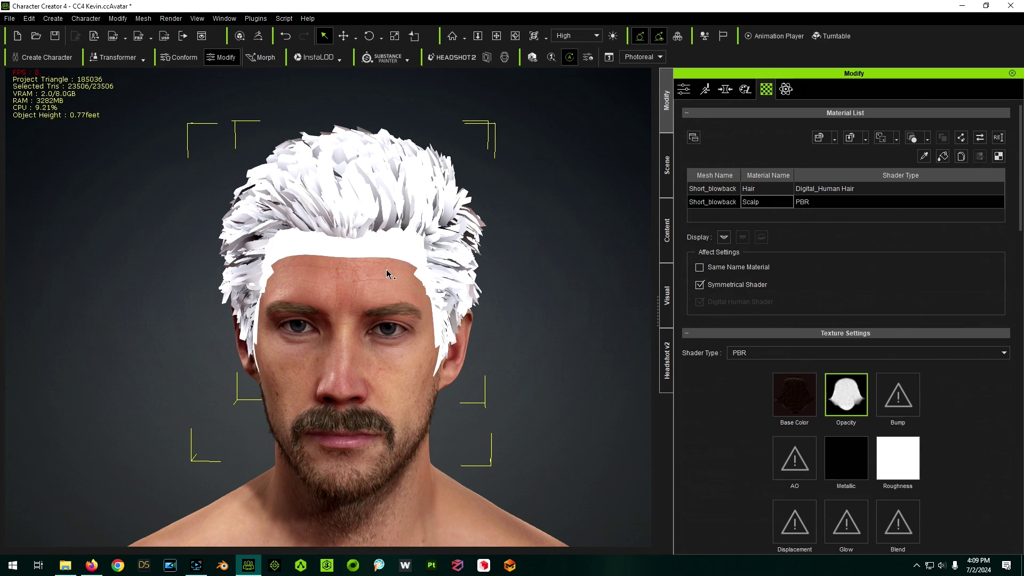
mouse_move(530, 276)
middle_down()
mouse_move(515, 284)
mouse_move(528, 275)
middle_up()
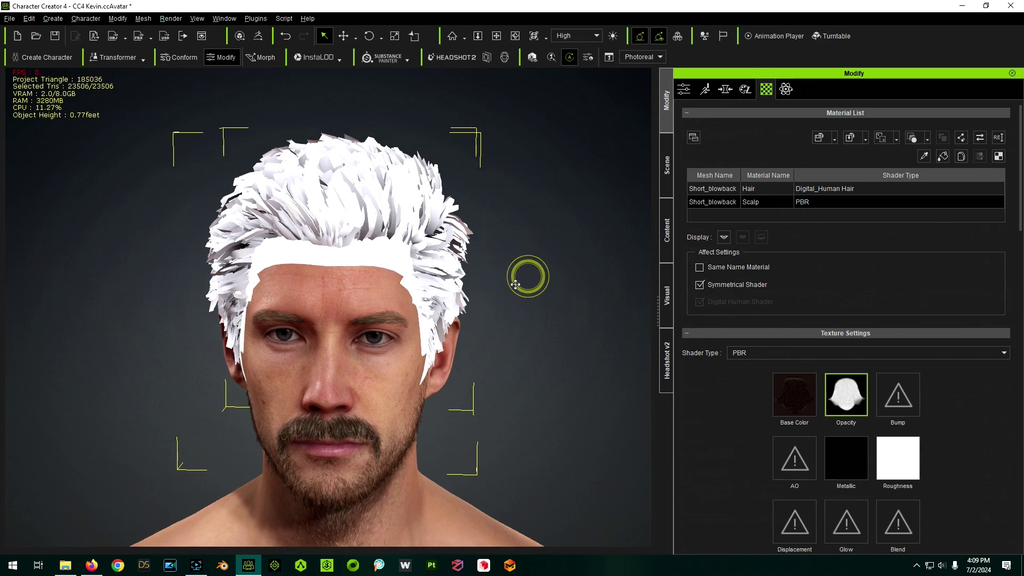
right_drag(532, 278, 496, 316)
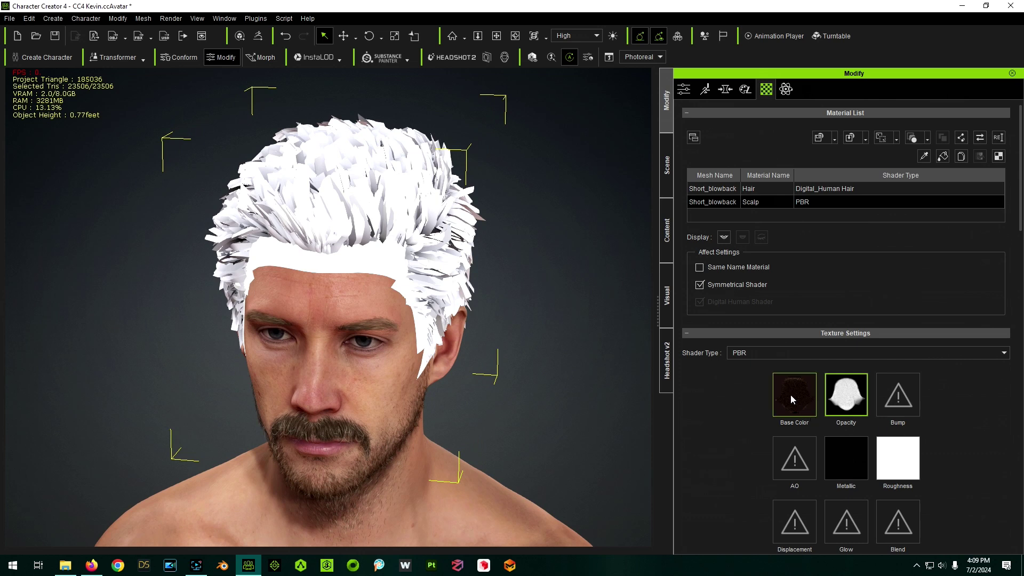
mouse_move(792, 399)
Lower the Hair material's opacity to 0 in its material settings.
click(766, 89)
scroll(719, 366, up, 2)
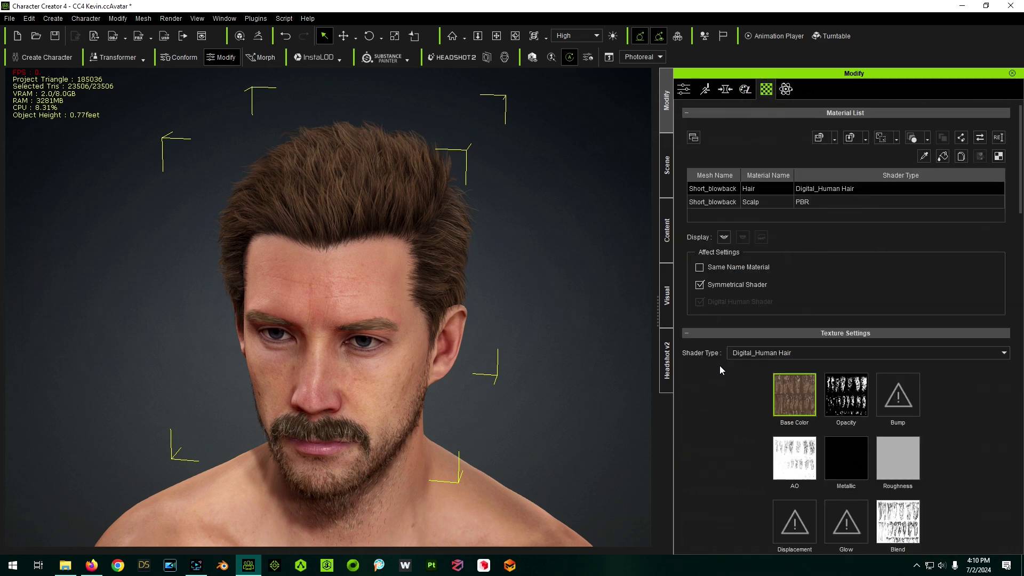
scroll(726, 393, down, 8)
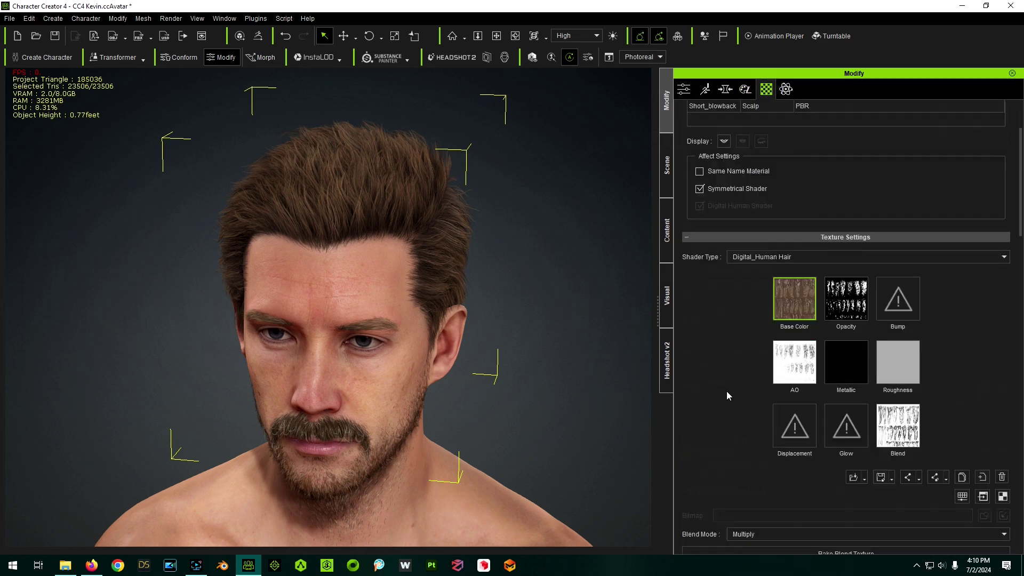
scroll(728, 396, down, 9)
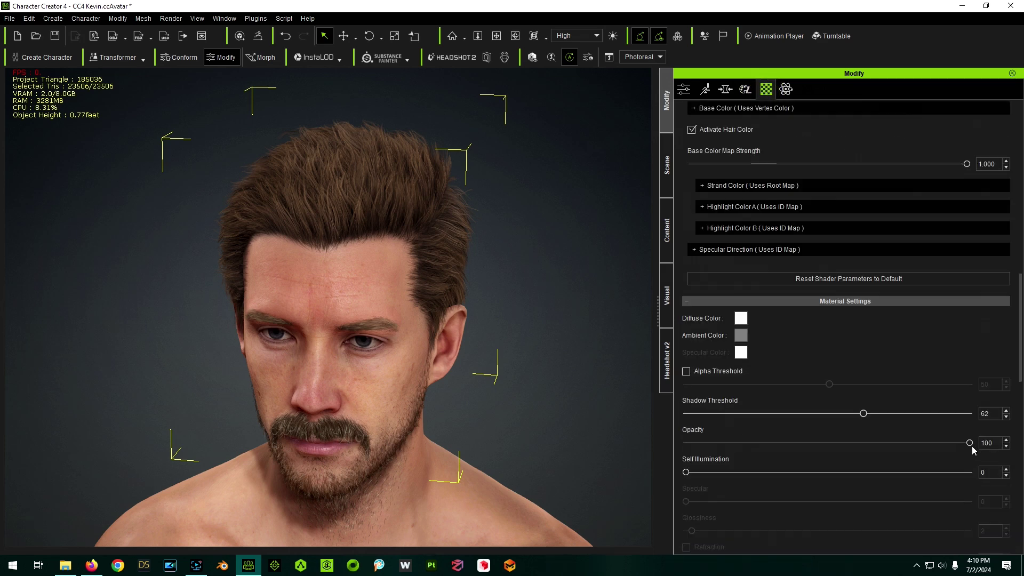
drag(970, 443, 670, 443)
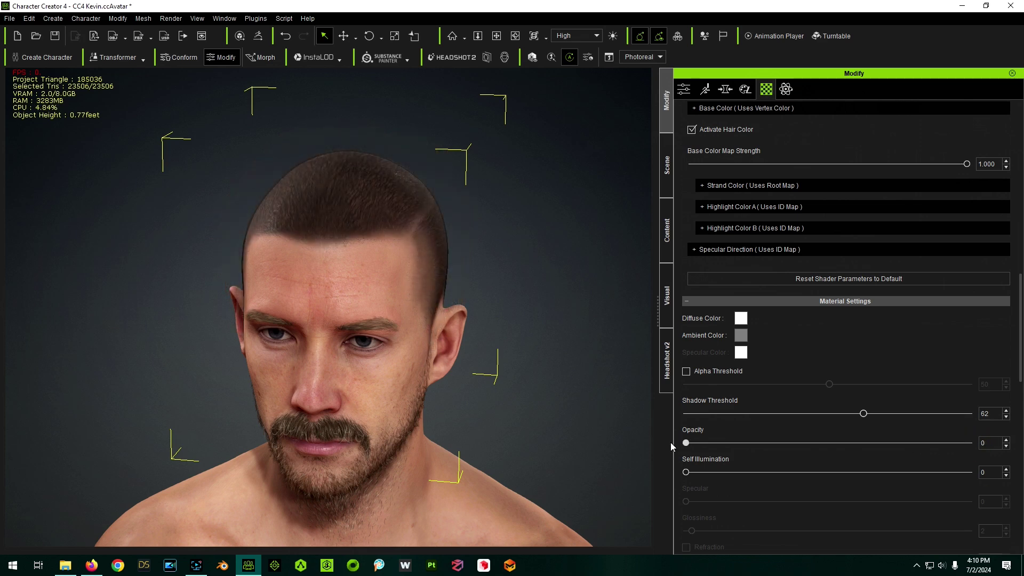
Examine the scalp layer's coverage from the side, from above and from behind the head.
alt+drag(35, 385, 184, 443)
right_drag(468, 335, 235, 333)
middle_drag(245, 288, 268, 290)
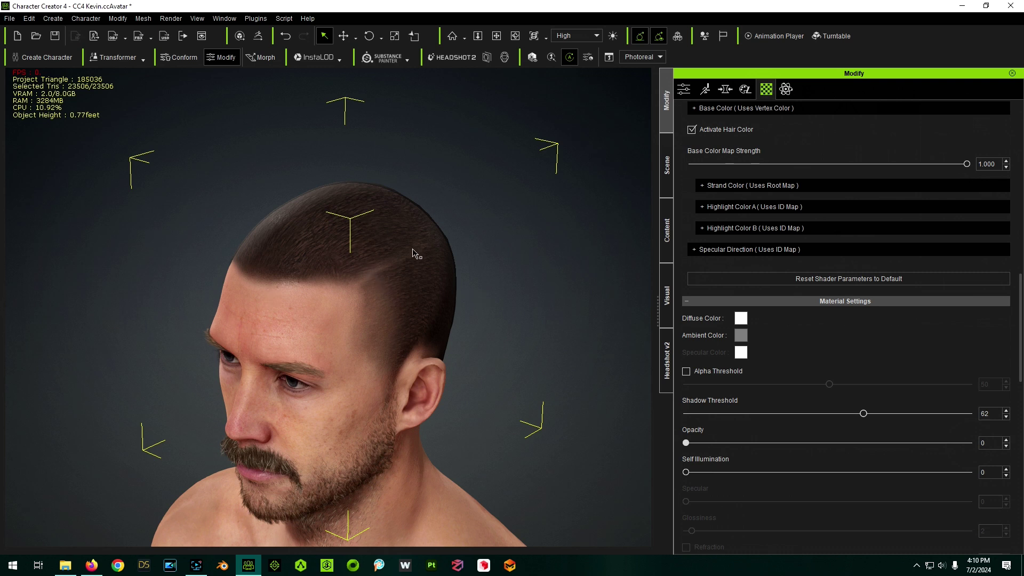
mouse_move(419, 293)
right_down()
mouse_move(400, 284)
mouse_move(399, 294)
right_up()
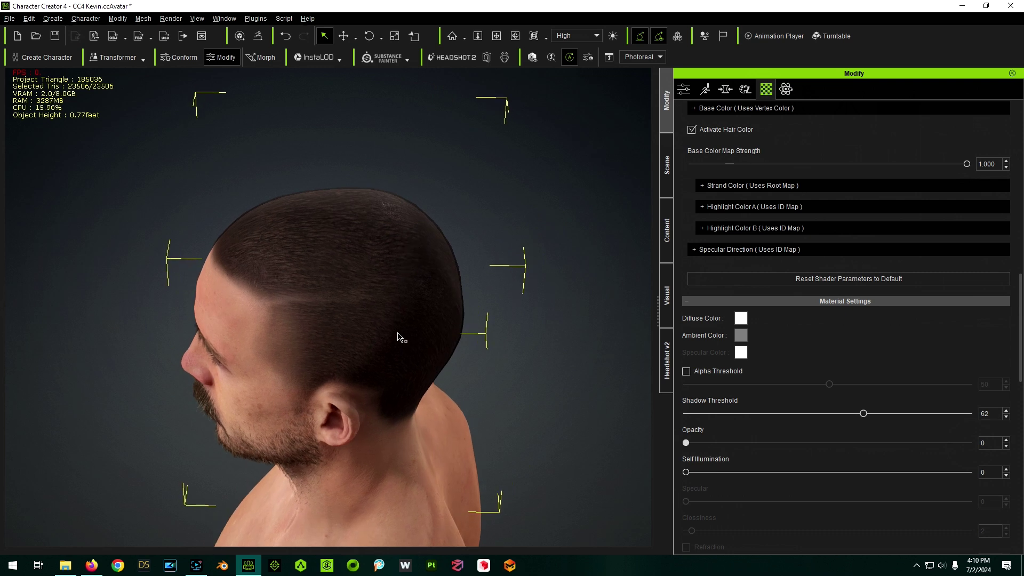
right_drag(375, 334, 312, 285)
middle_drag(343, 336, 310, 312)
right_drag(310, 313, 136, 338)
right_drag(387, 392, 500, 389)
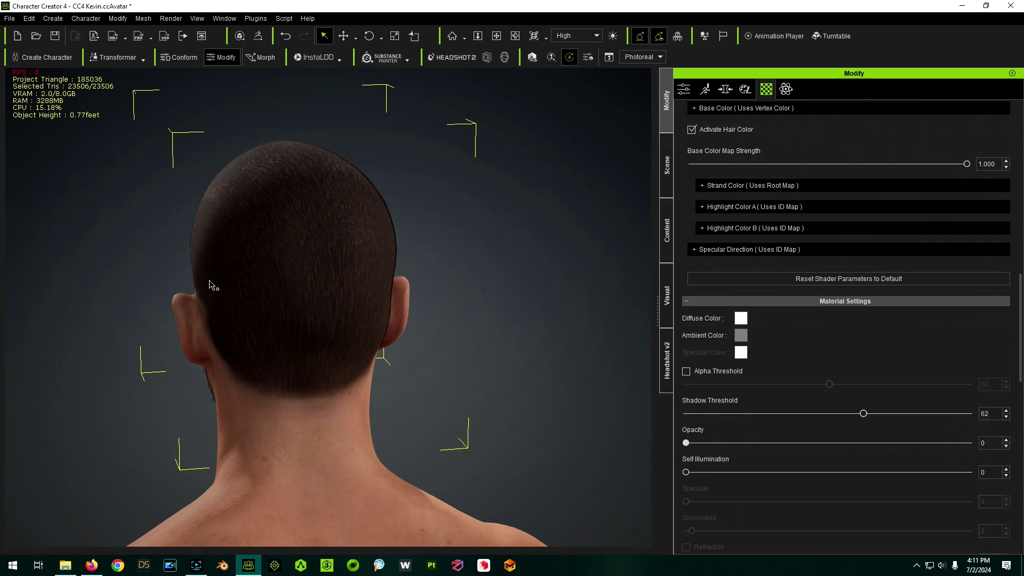
right_drag(328, 353, 764, 350)
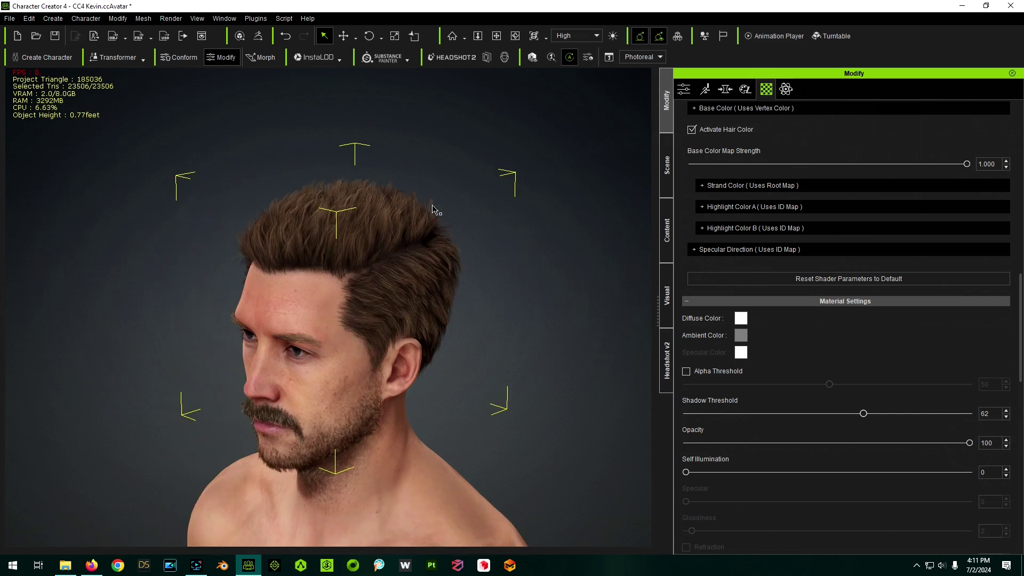
Start Edit Mesh on the Short blowback hair and view its wireframe from the front side.
scroll(384, 230, up, 3)
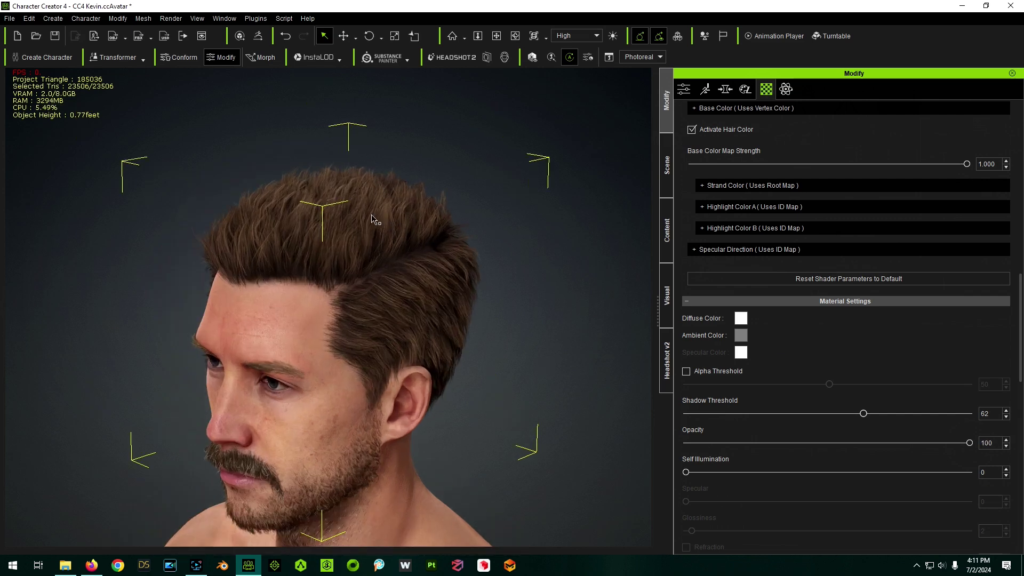
click(684, 90)
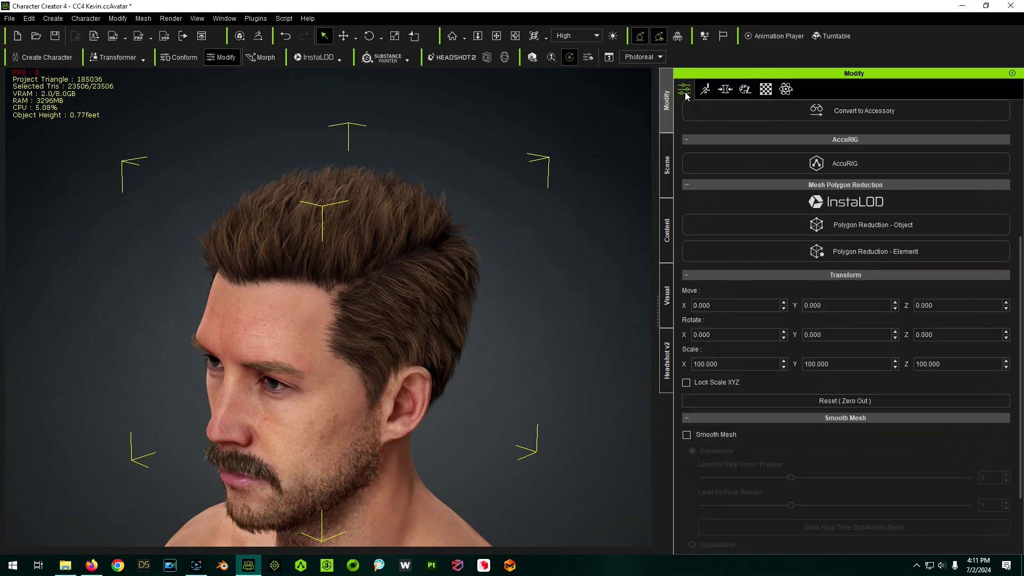
drag(1023, 306, 1022, 175)
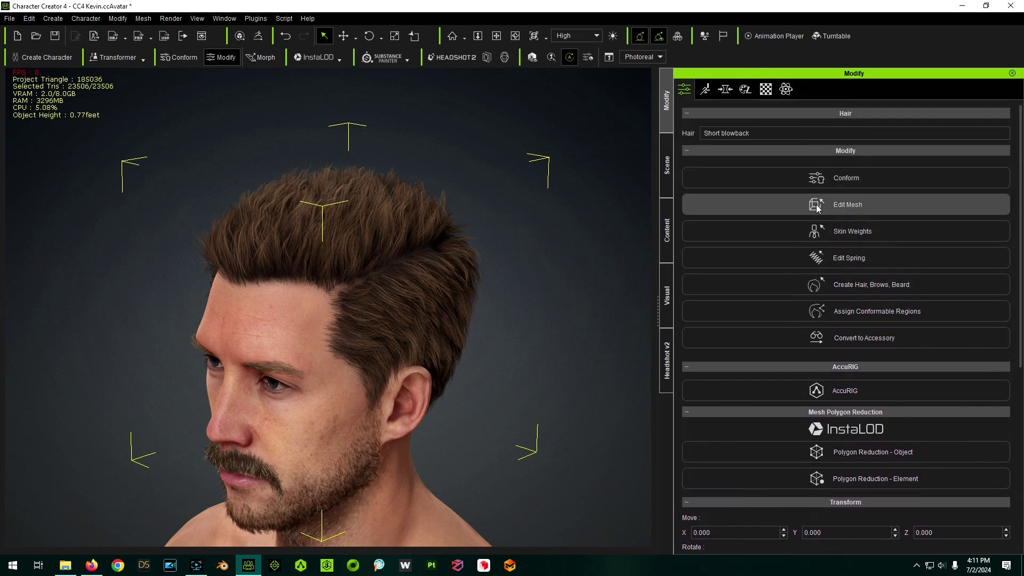
click(843, 212)
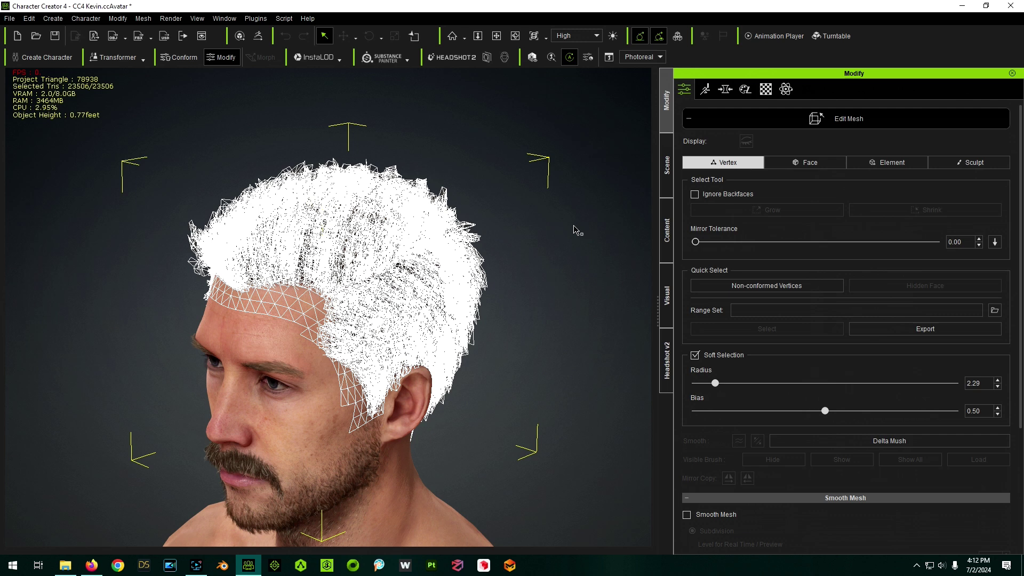
scroll(528, 176, down, 1)
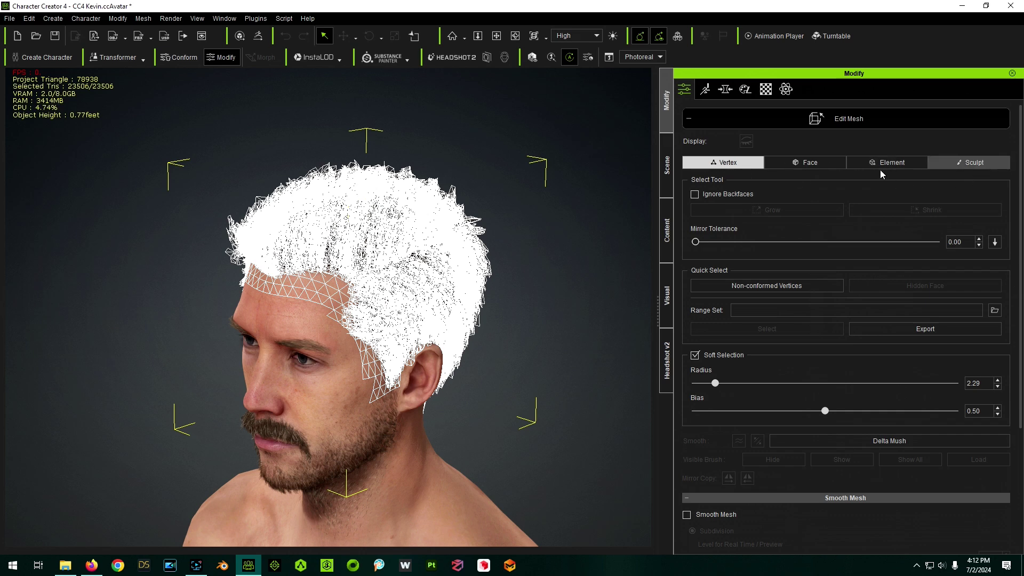
right_drag(517, 371, 556, 329)
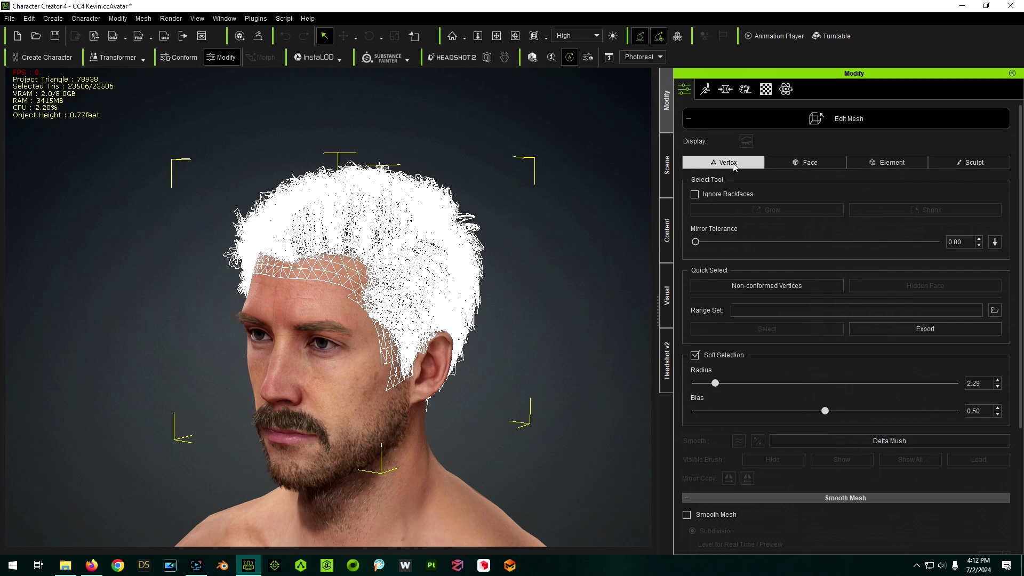
Enter Sculpt mode on the hair mesh and try the first three brush types, including Pull.
click(987, 164)
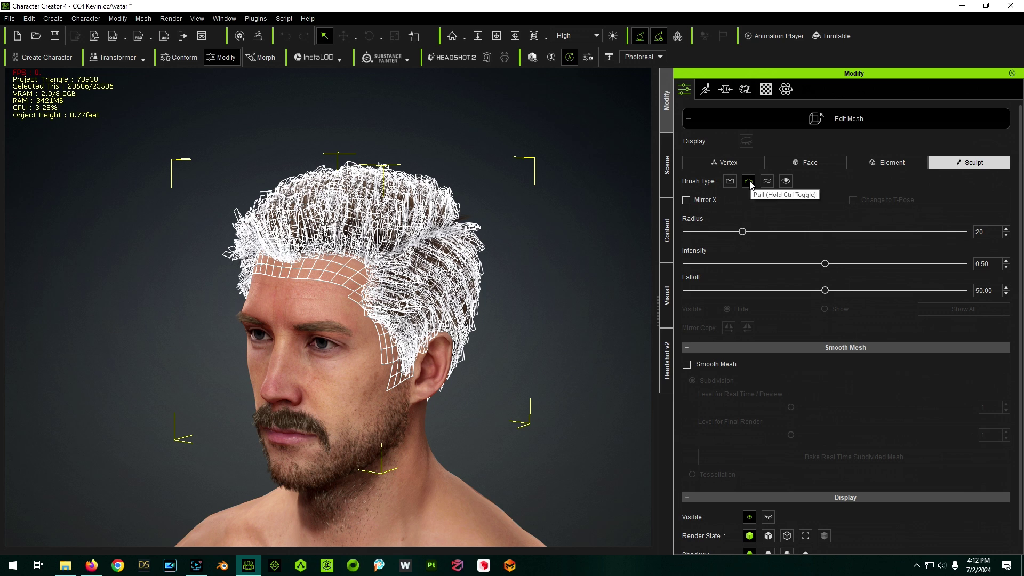
click(750, 183)
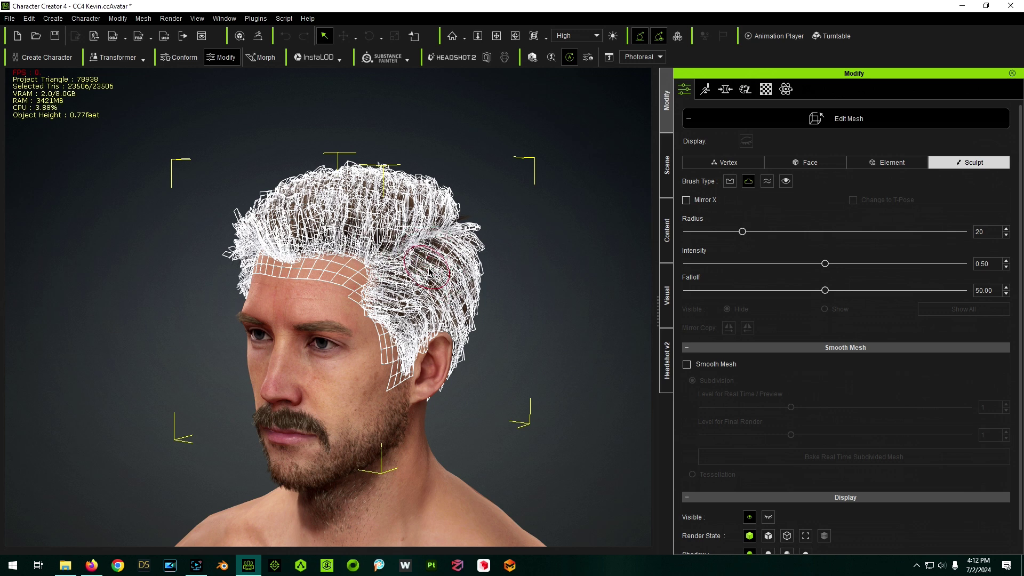
click(731, 183)
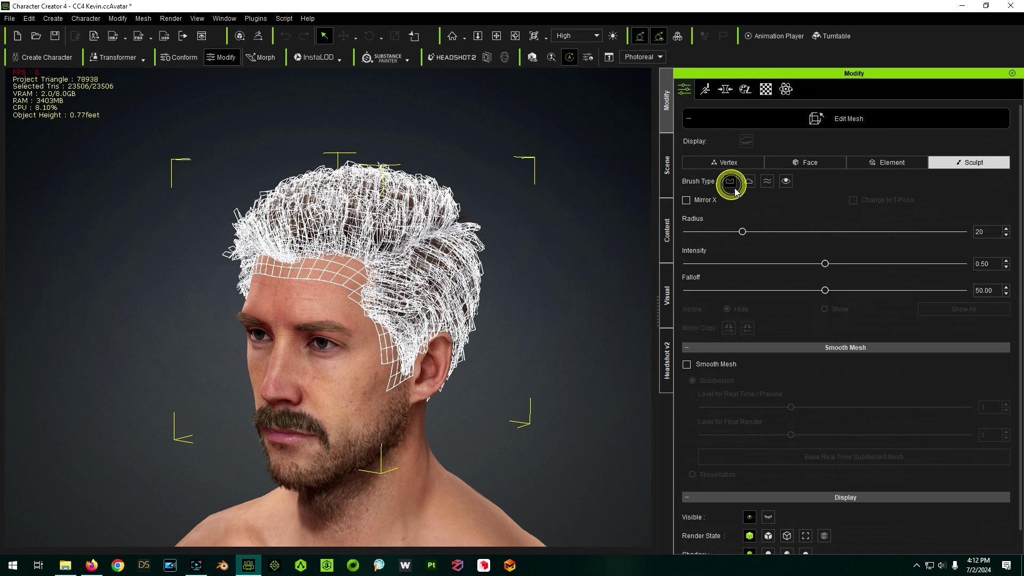
click(768, 184)
Look at the Element and Face editing modes, ending in Vertex mode.
click(870, 164)
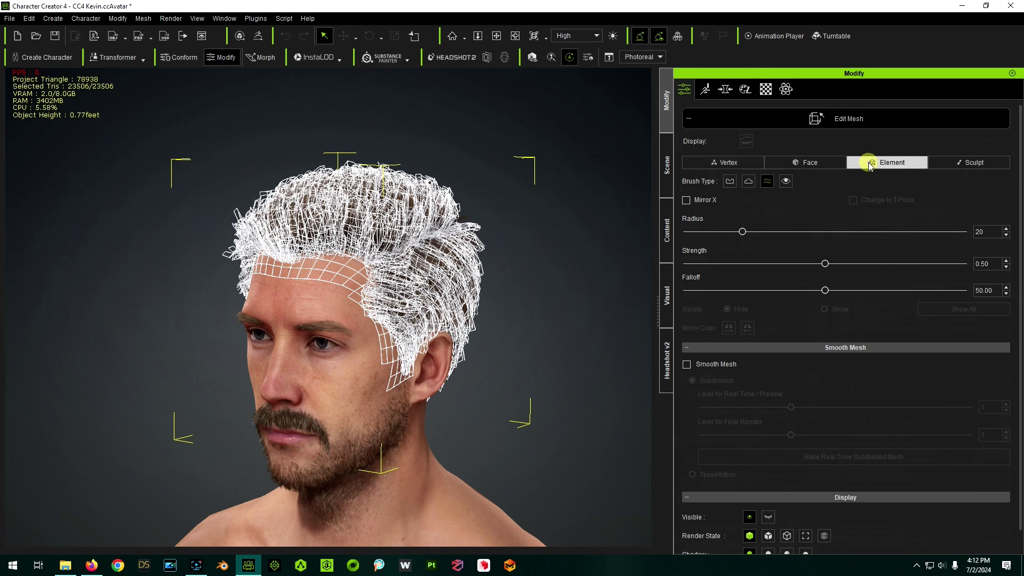
click(809, 162)
click(738, 162)
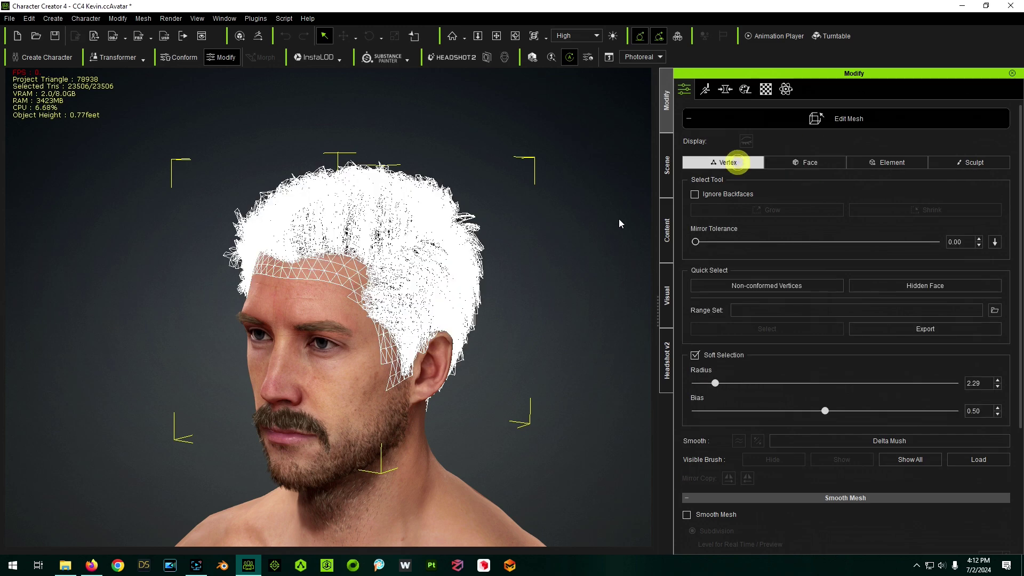
Examine the hair mesh's wireframe density from the front hairline, from behind and from the side of the head.
key(b)
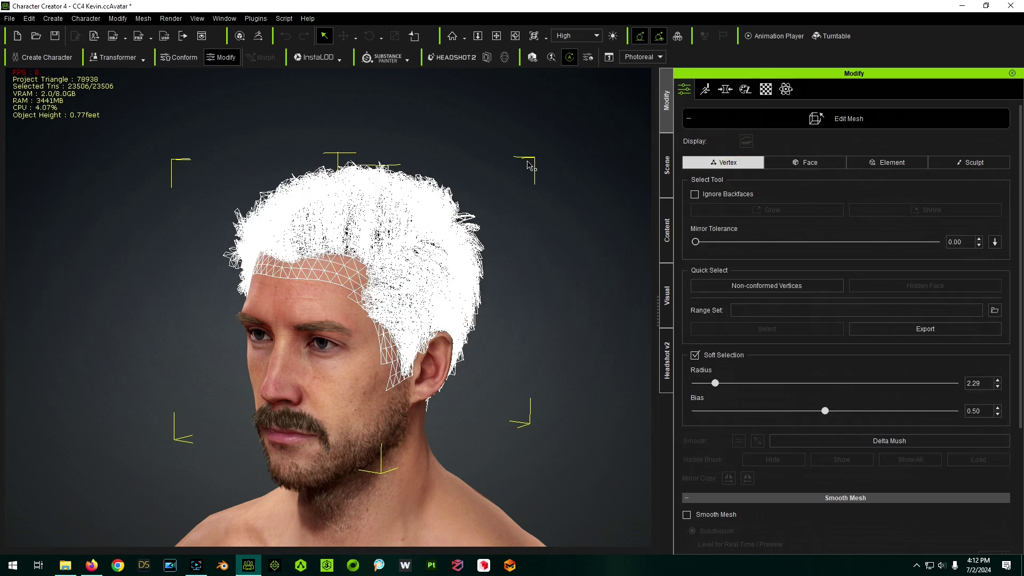
alt+right_drag(512, 326, 577, 349)
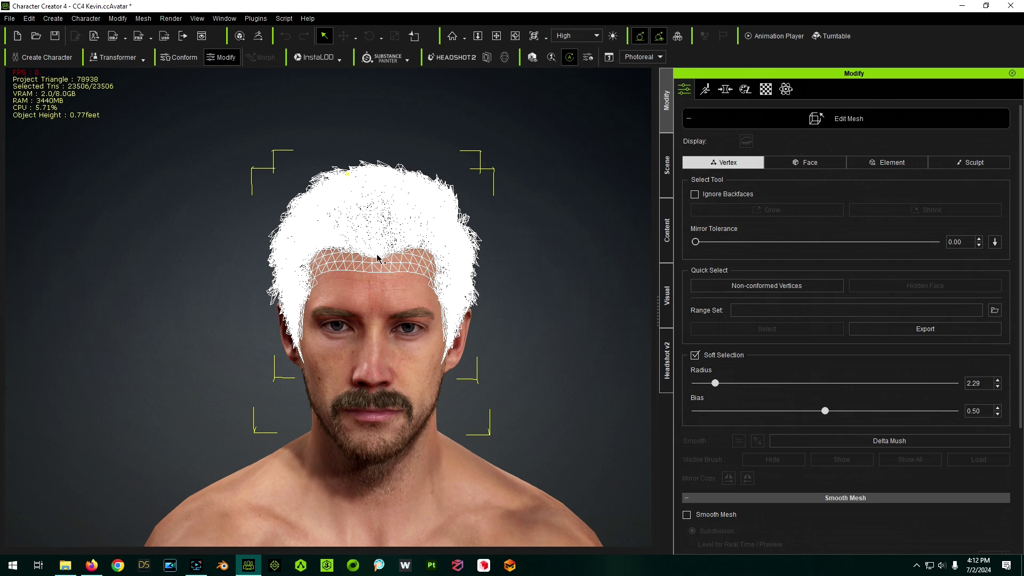
scroll(390, 264, up, 2)
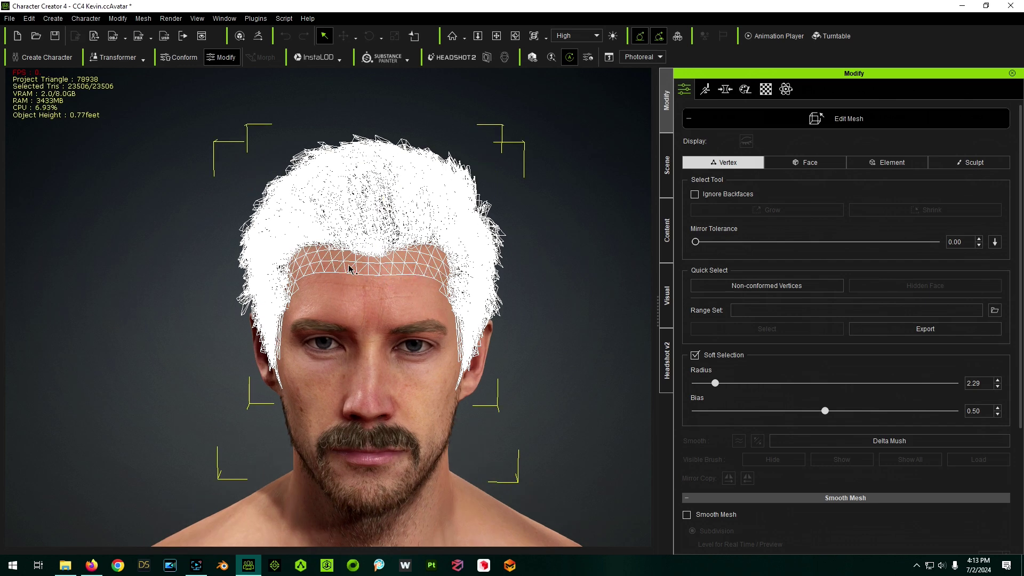
scroll(389, 229, down, 2)
right_drag(621, 397, 191, 377)
right_drag(621, 459, 515, 481)
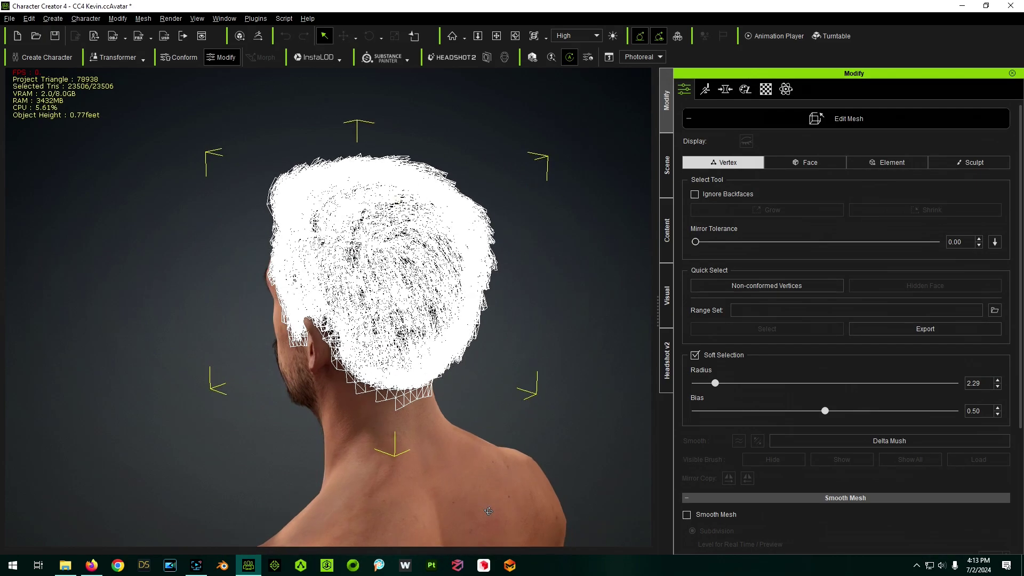
scroll(586, 216, up, 2)
scroll(517, 221, up, 1)
scroll(505, 140, down, 2)
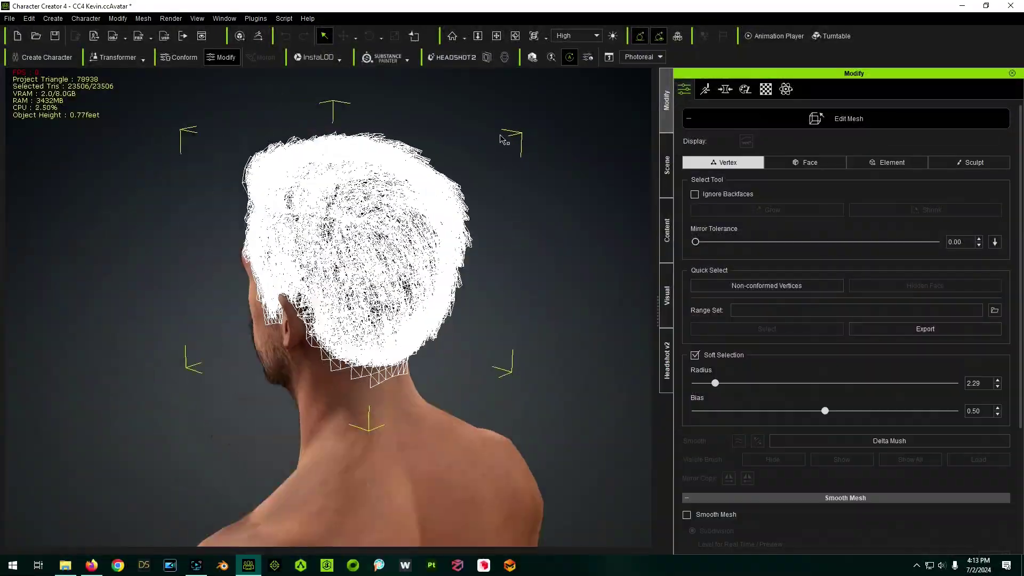
scroll(469, 216, up, 6)
scroll(437, 245, down, 4)
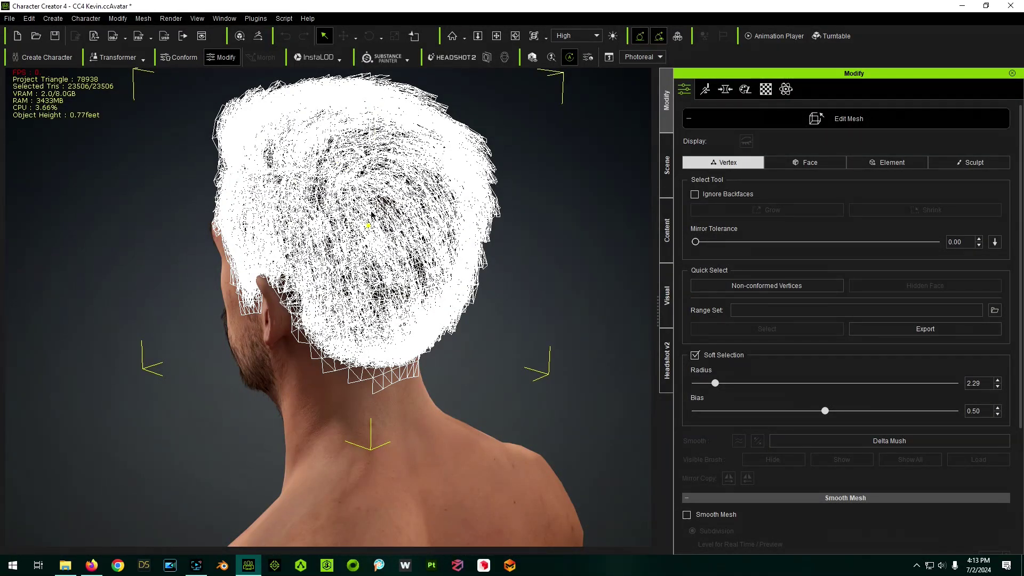
scroll(483, 299, down, 2)
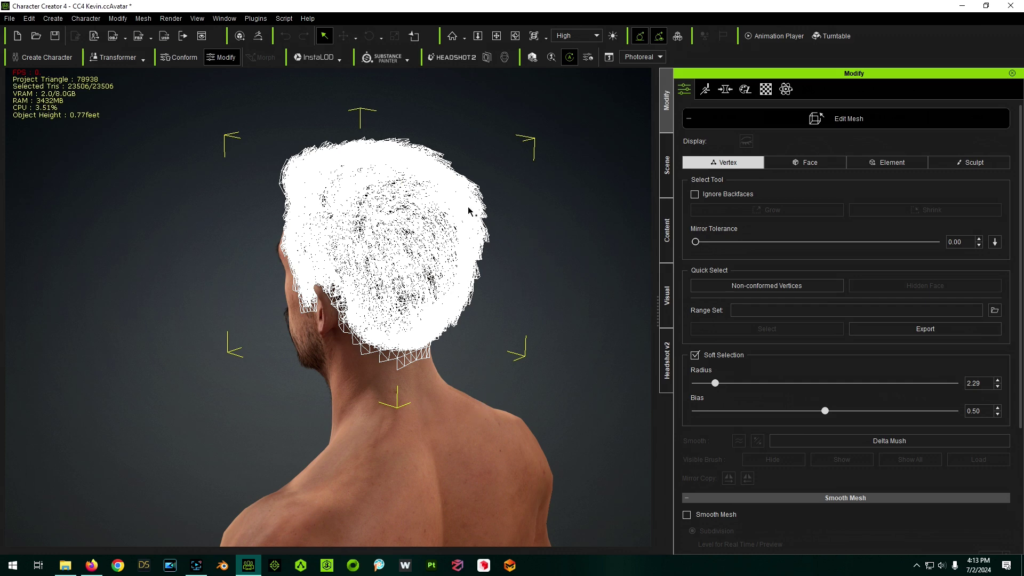
scroll(469, 211, up, 3)
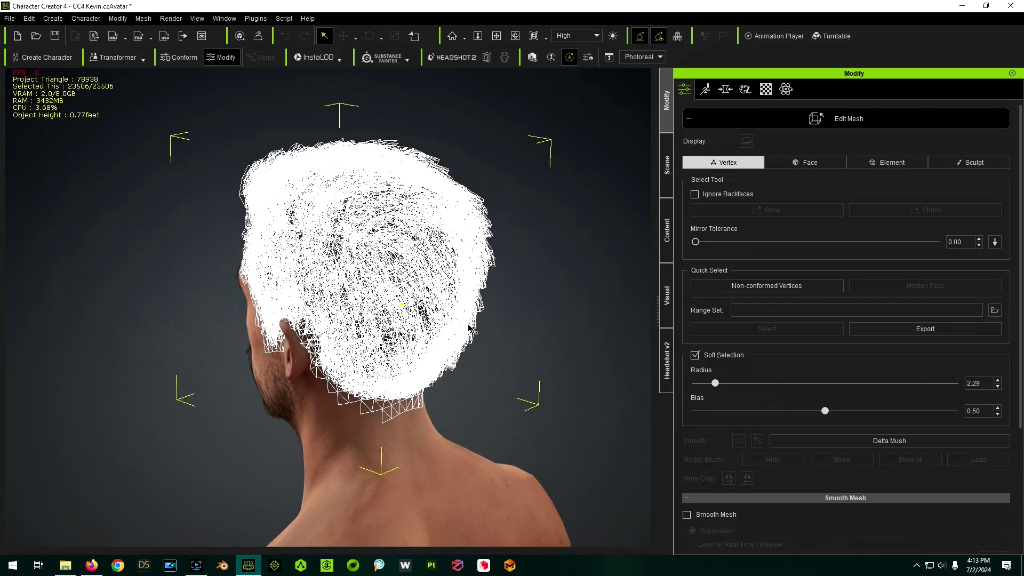
right_drag(493, 400, 601, 320)
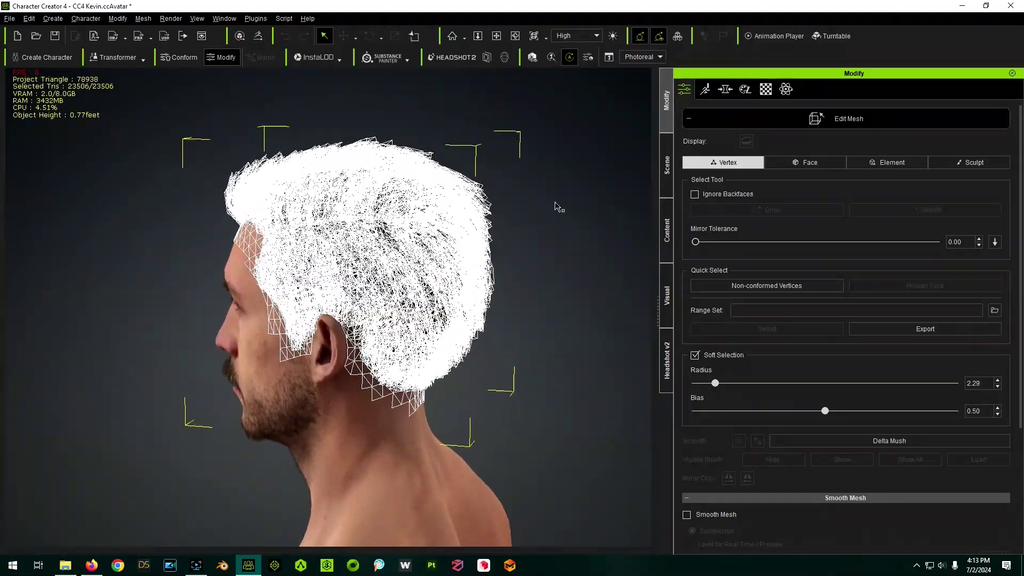
scroll(483, 123, up, 1)
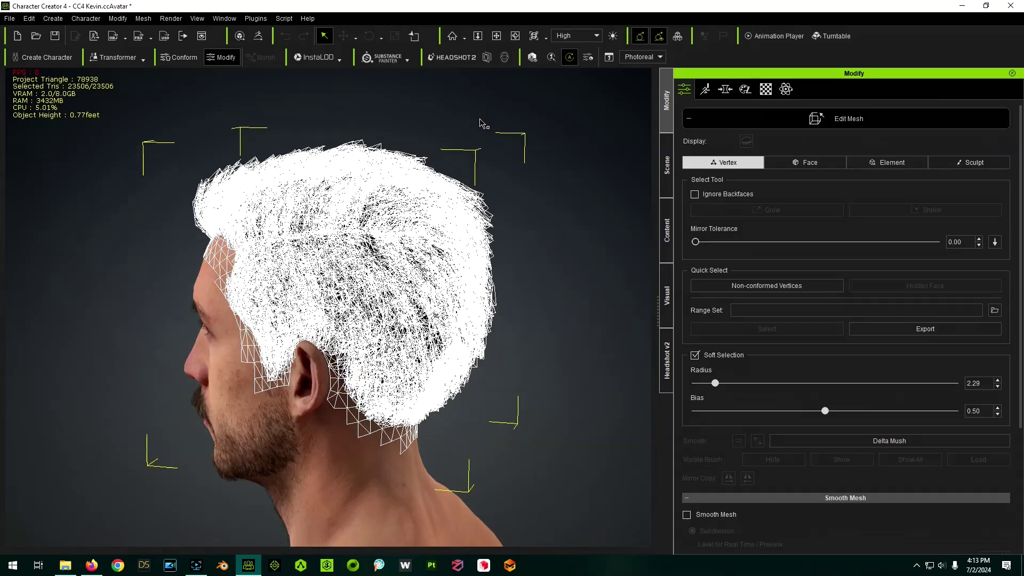
Select a vertex at a hair card tip on the back of the crown and turn off Soft Selection.
scroll(484, 124, up, 2)
scroll(516, 267, up, 4)
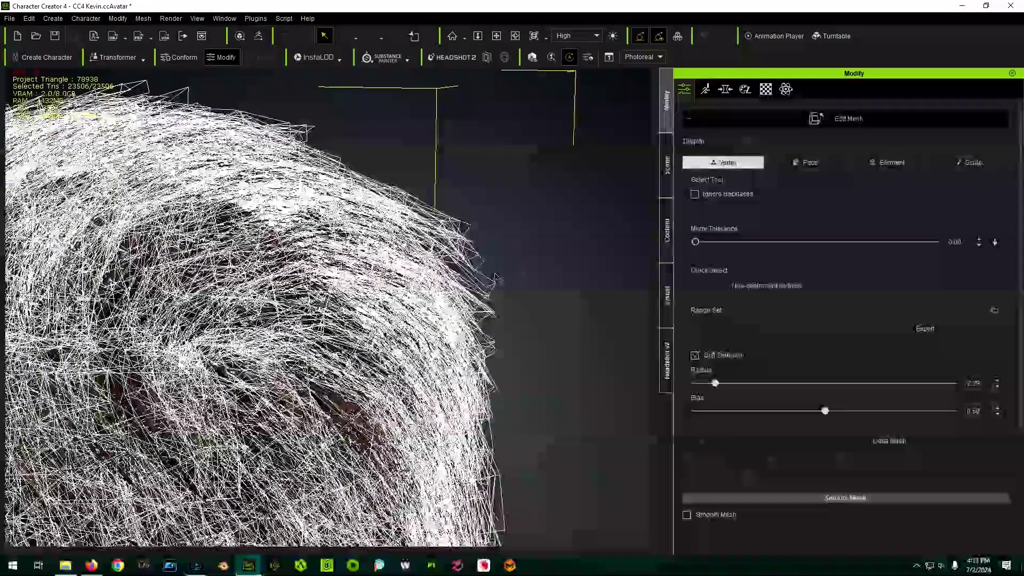
click(491, 276)
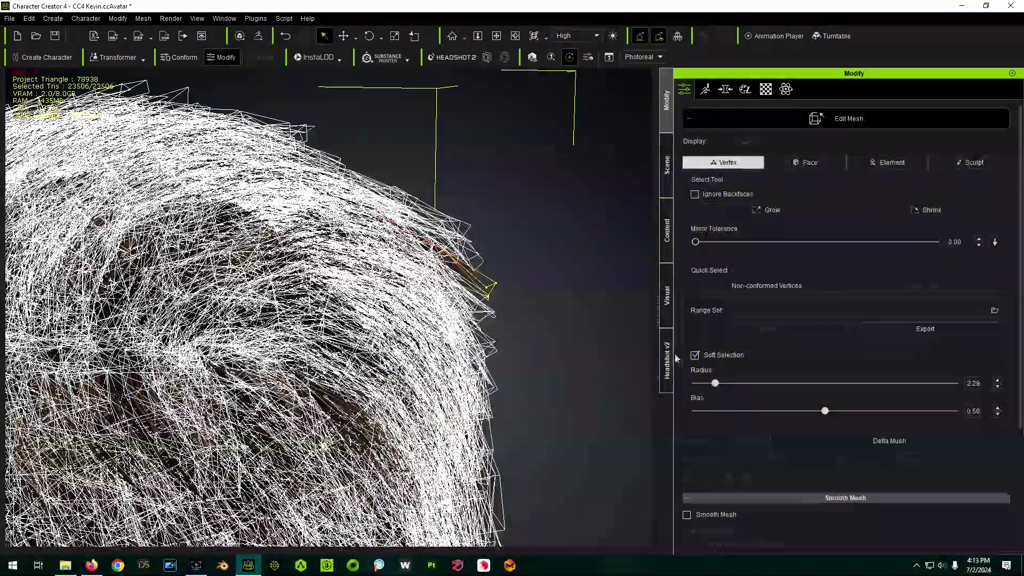
click(695, 355)
Select the group of card-tip vertices at the back of the crown and ready the Move gizmo, trying Rotate as well.
scroll(519, 236, down, 4)
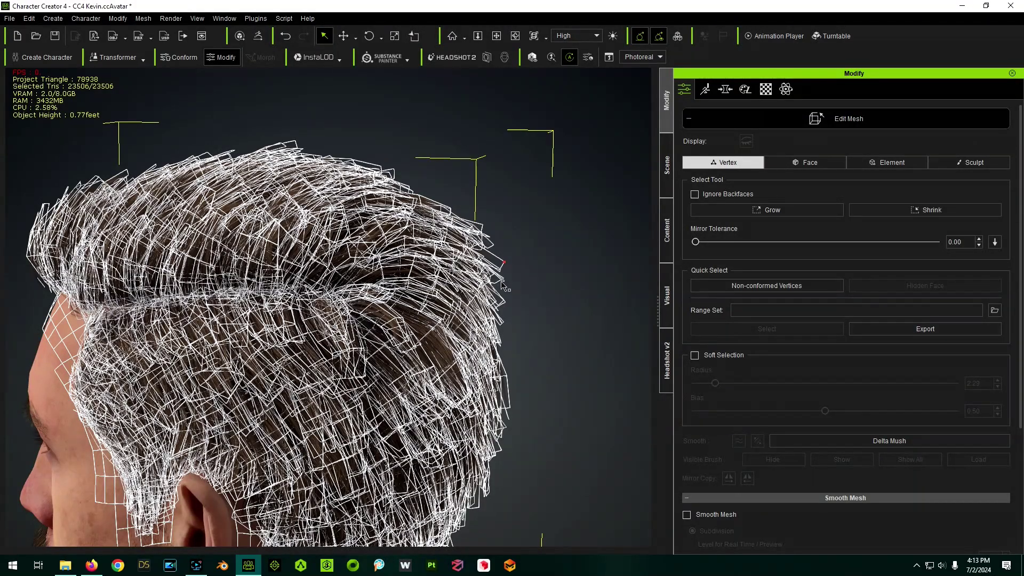
drag(474, 215, 502, 252)
click(346, 36)
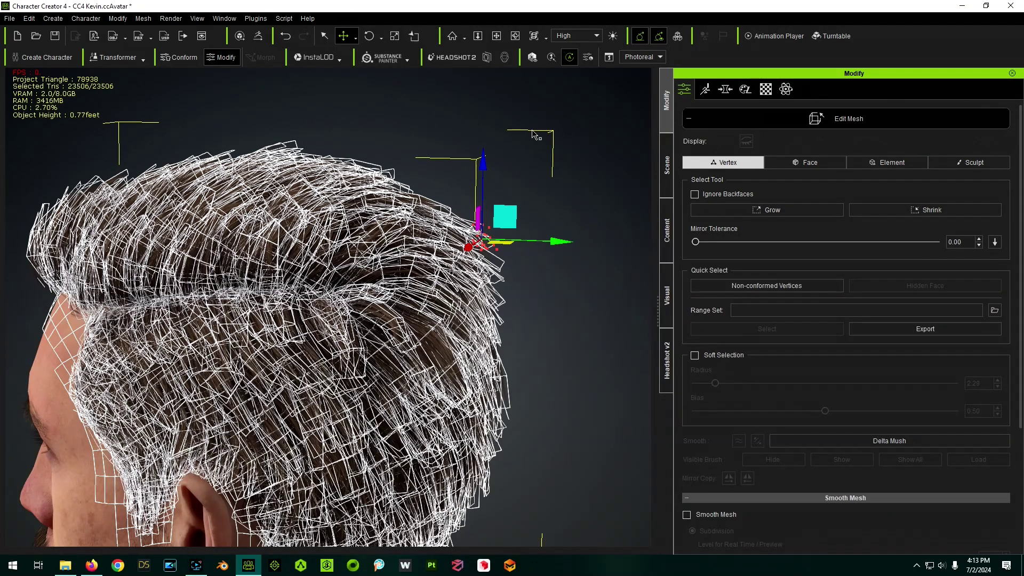
key(e)
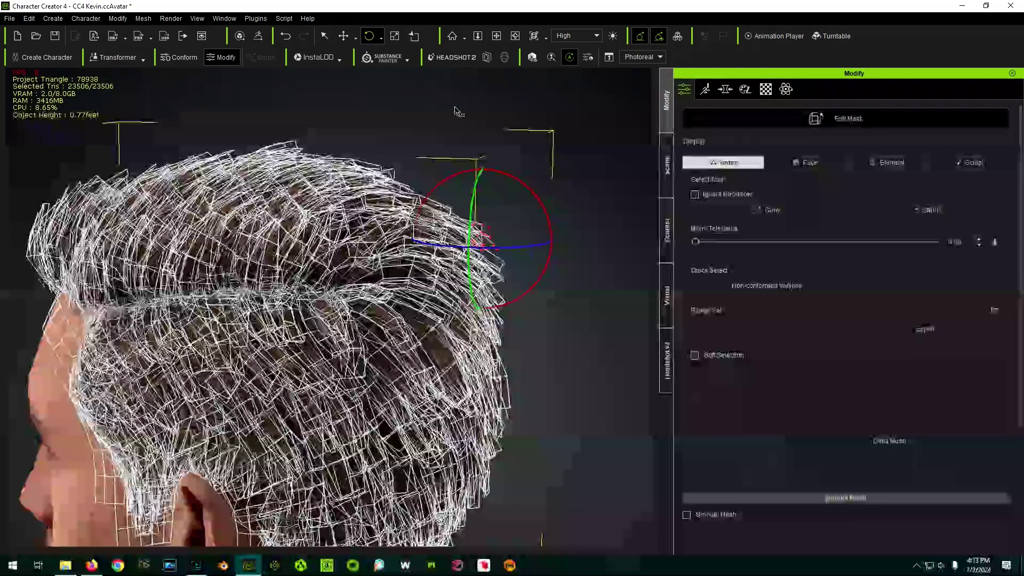
key(w)
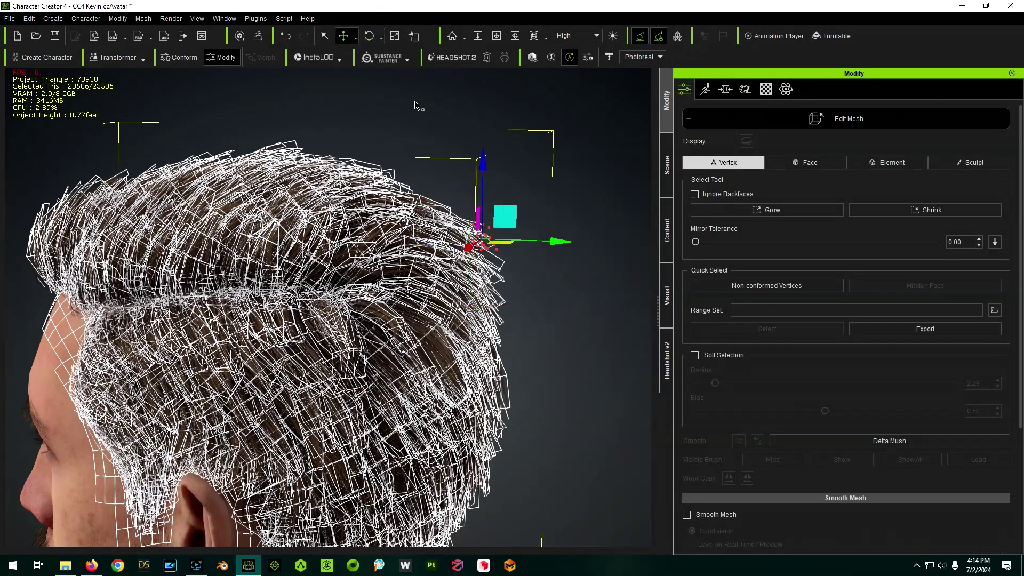
Try pulling the selected crown vertices up and away from the head without soft selection, and undo the move.
drag(530, 213, 525, 212)
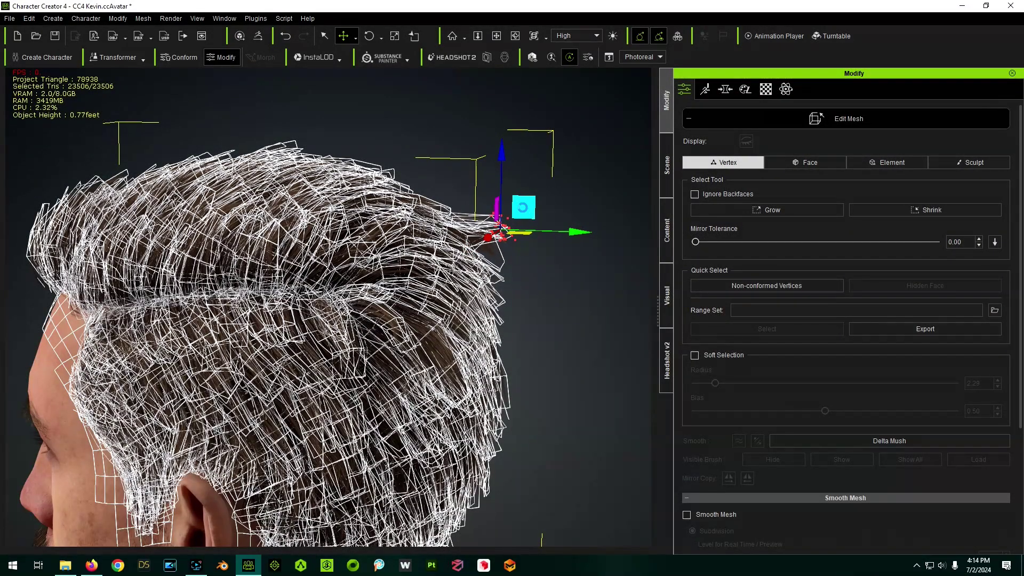
key(ctrl+z)
key(ctrl+z)
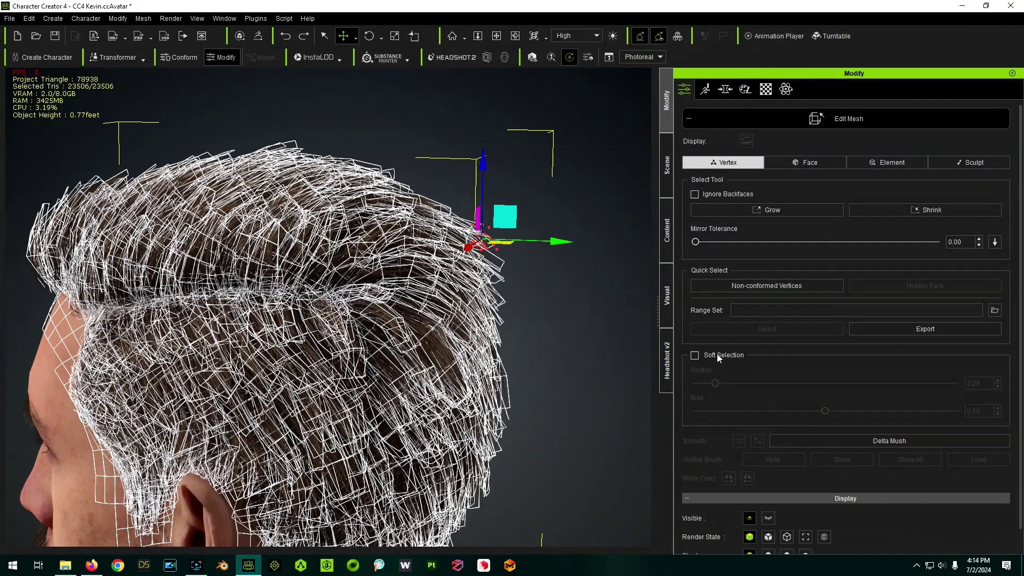
Turn on Soft Selection for the crown vertices and set its radius to 3.97, keeping the bias at 0.50.
click(695, 357)
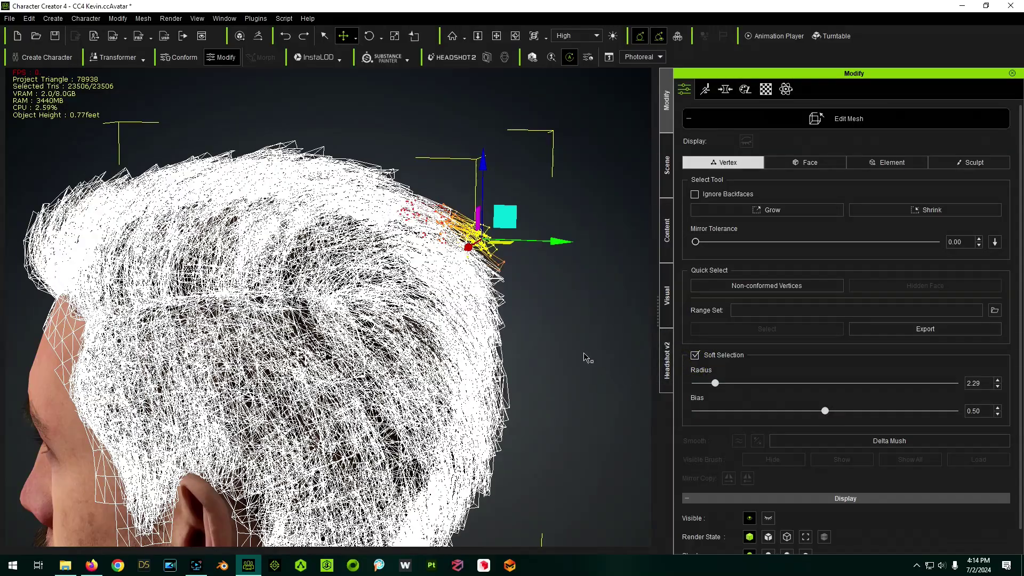
right_drag(580, 368, 540, 272)
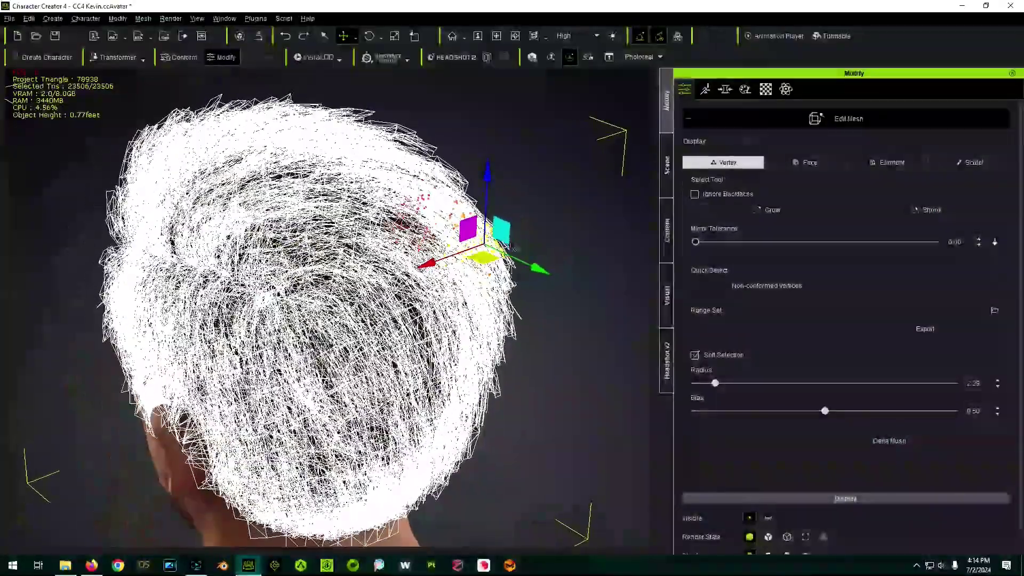
drag(715, 383, 728, 382)
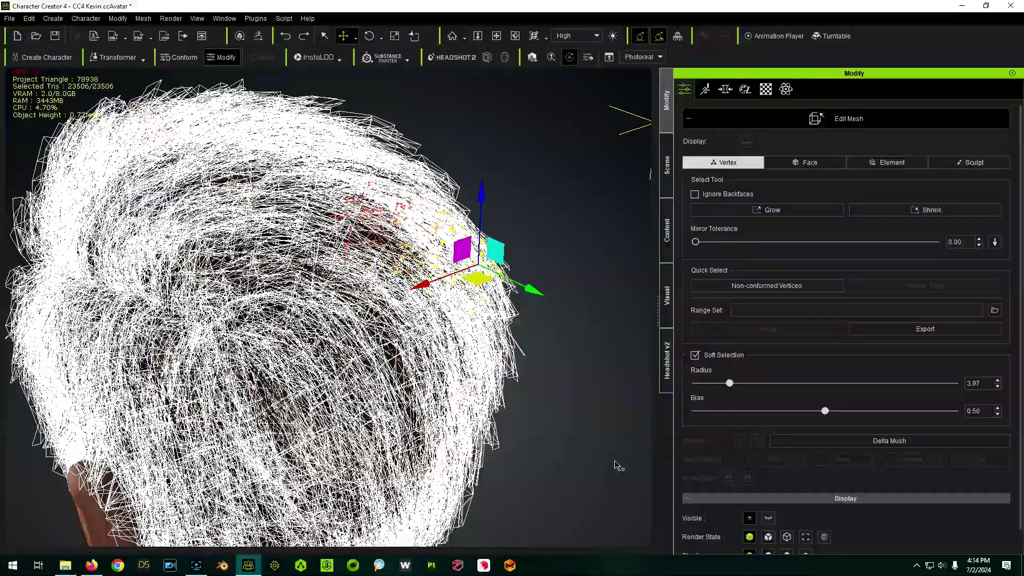
right_drag(584, 465, 551, 483)
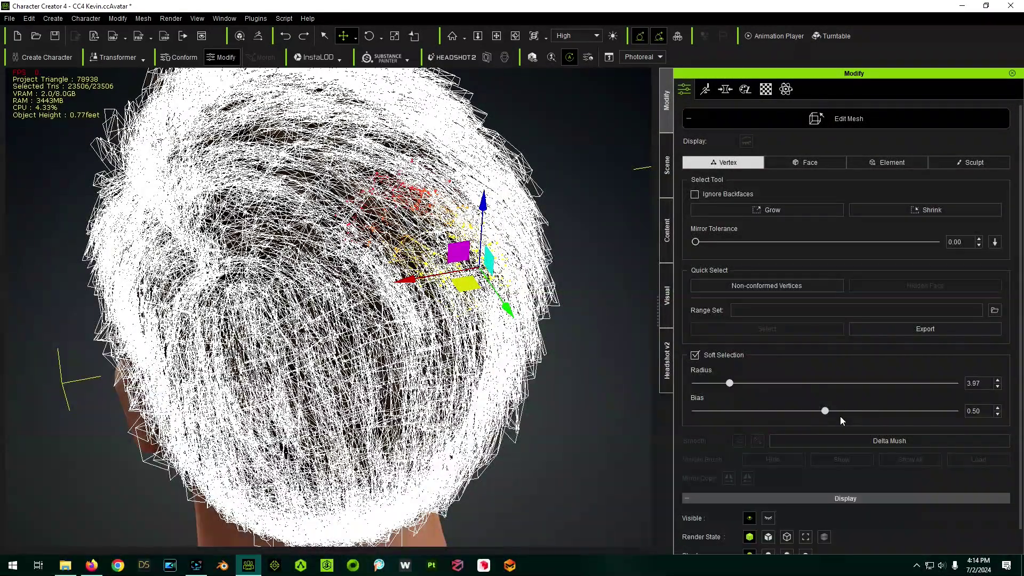
click(826, 411)
mouse_move(835, 414)
mouse_down()
mouse_move(952, 438)
mouse_move(658, 437)
mouse_move(835, 430)
mouse_move(827, 432)
mouse_up()
Check the spread of the soft selection from behind the head and turn on Ignore Backfaces.
scroll(415, 125, up, 3)
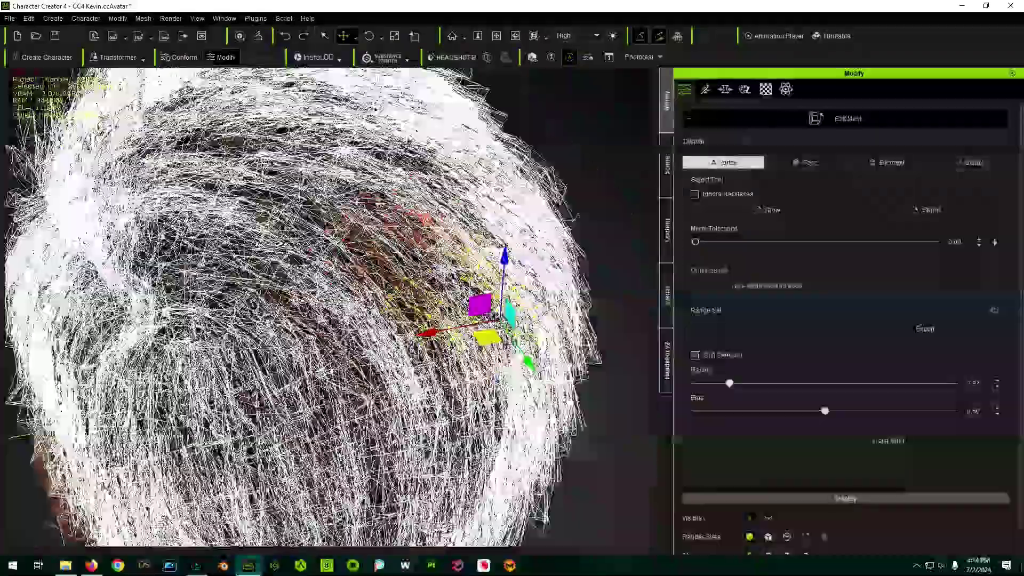
scroll(415, 128, down, 6)
right_drag(458, 212, 255, 190)
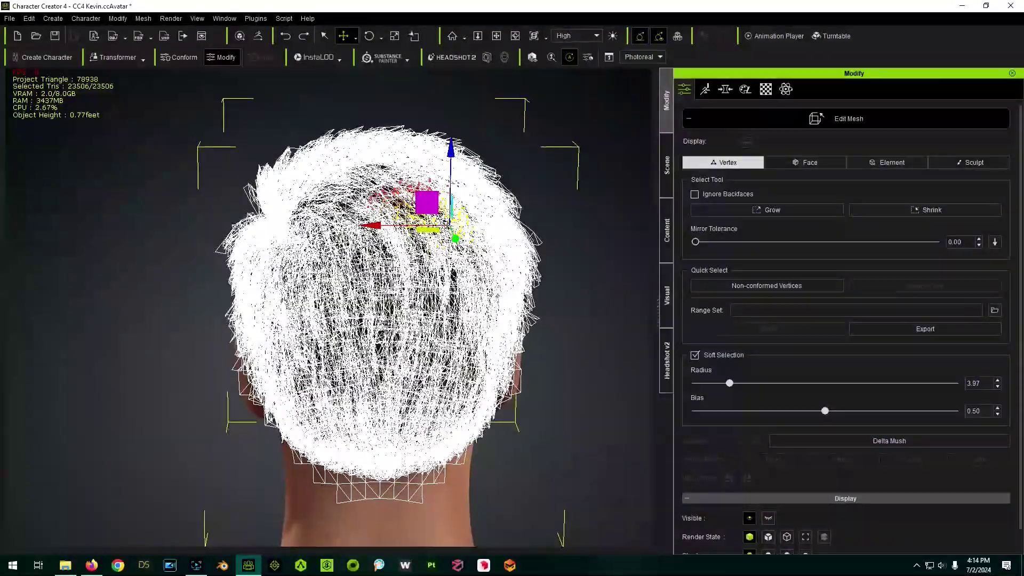
scroll(492, 258, down, 2)
right_drag(558, 210, 541, 354)
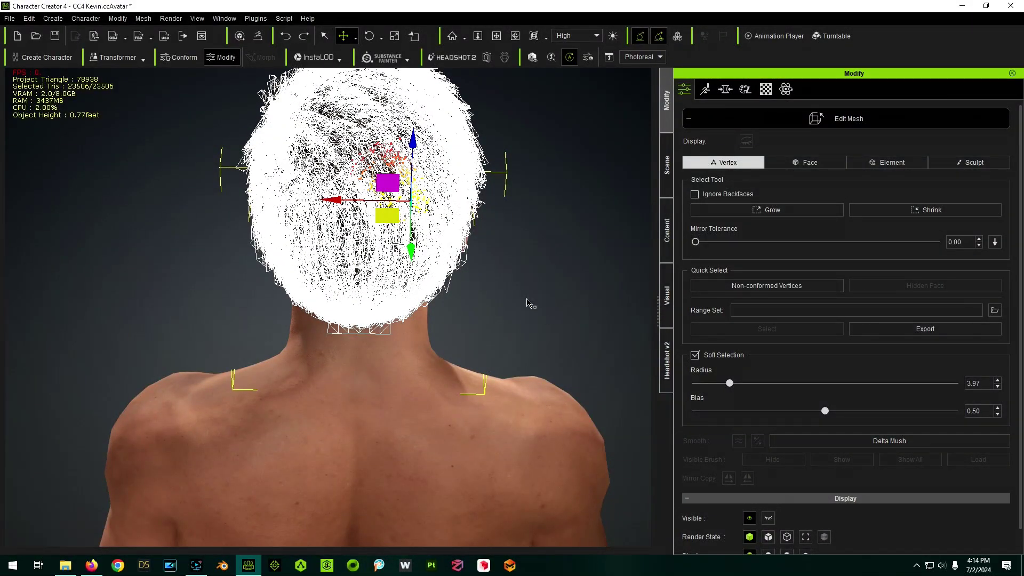
mouse_move(527, 303)
right_down()
mouse_move(534, 294)
mouse_move(540, 306)
right_up()
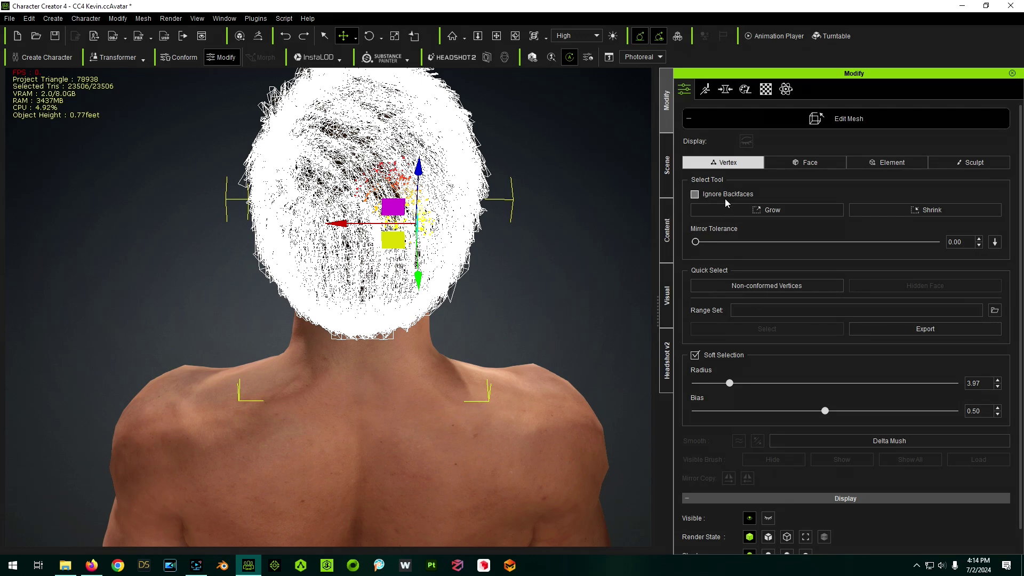
click(695, 194)
Try selecting a small patch of vertices on the right side of the hair with Ignore Backfaces on, and clear the selection.
right_drag(573, 341, 194, 214)
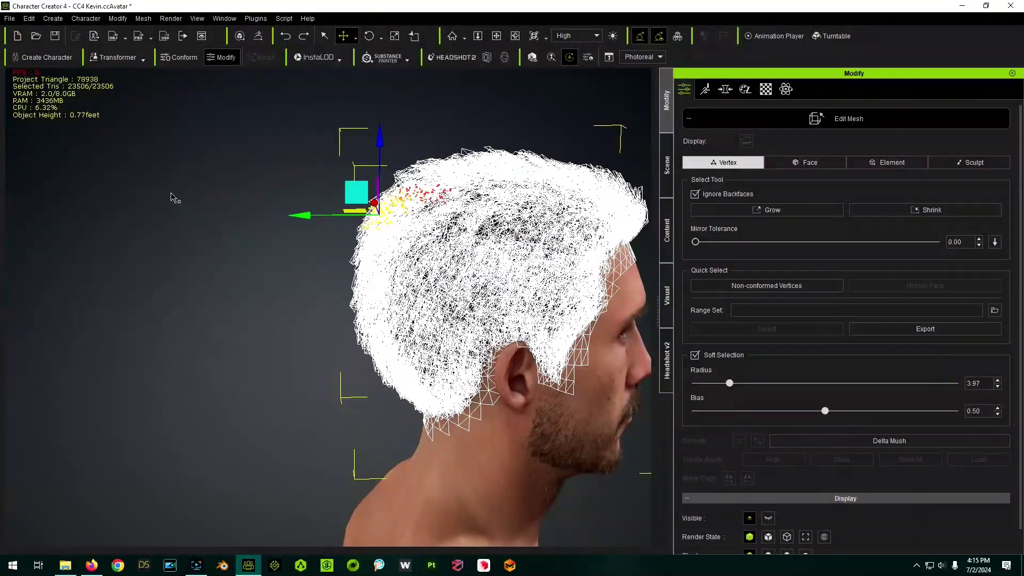
scroll(171, 201, down, 3)
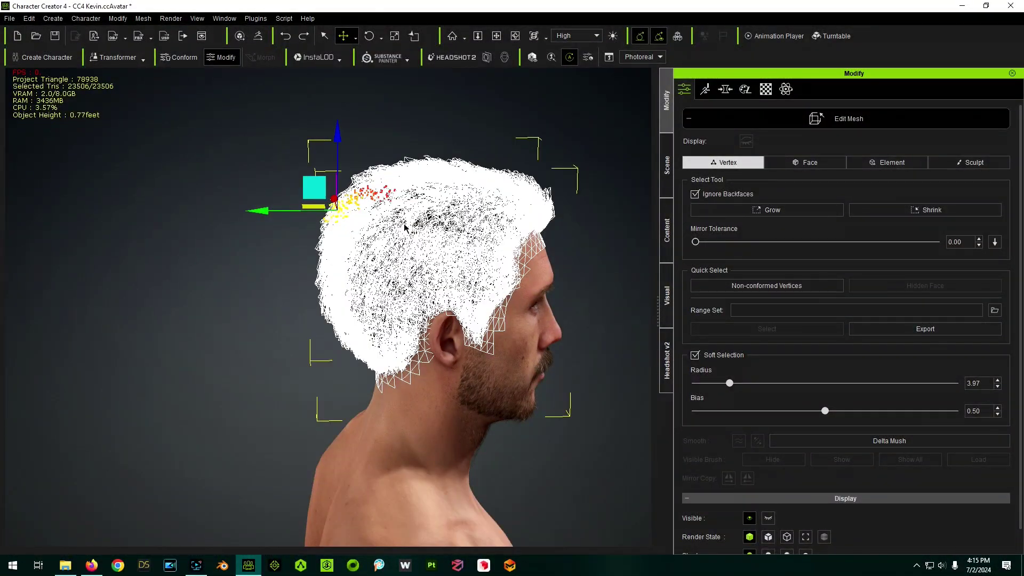
scroll(425, 221, up, 4)
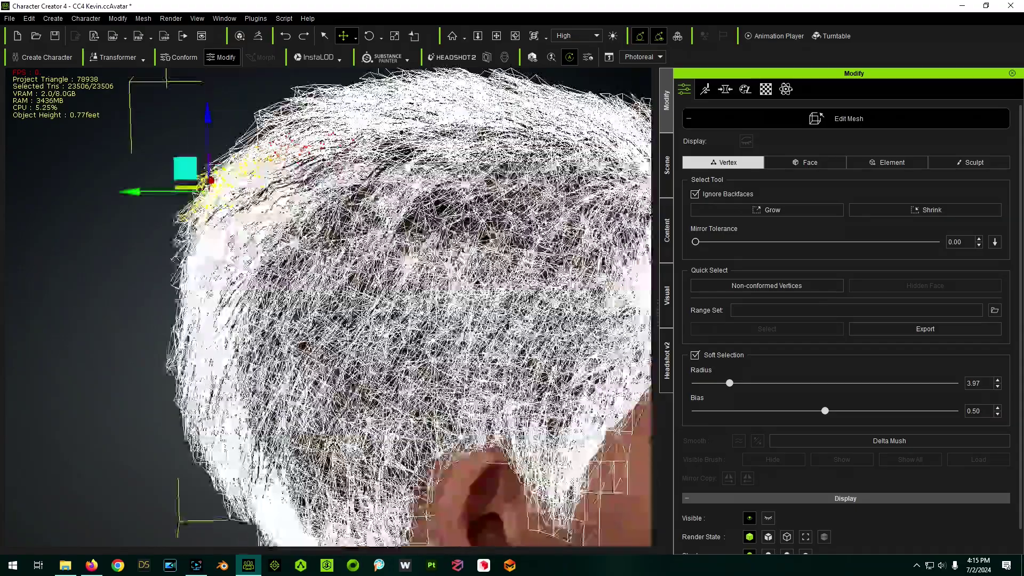
scroll(398, 221, up, 10)
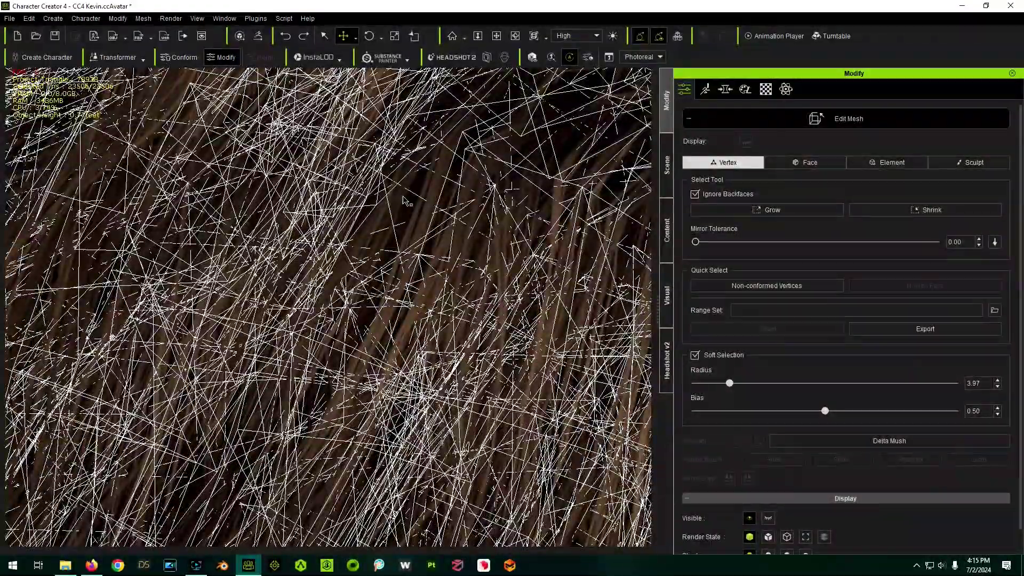
click(393, 195)
drag(394, 194, 411, 212)
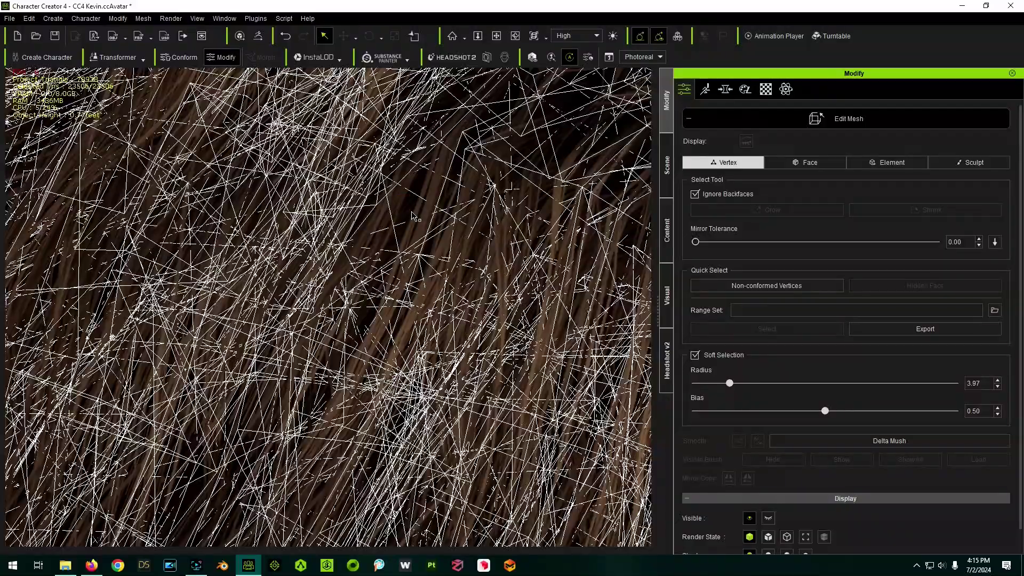
scroll(410, 209, down, 15)
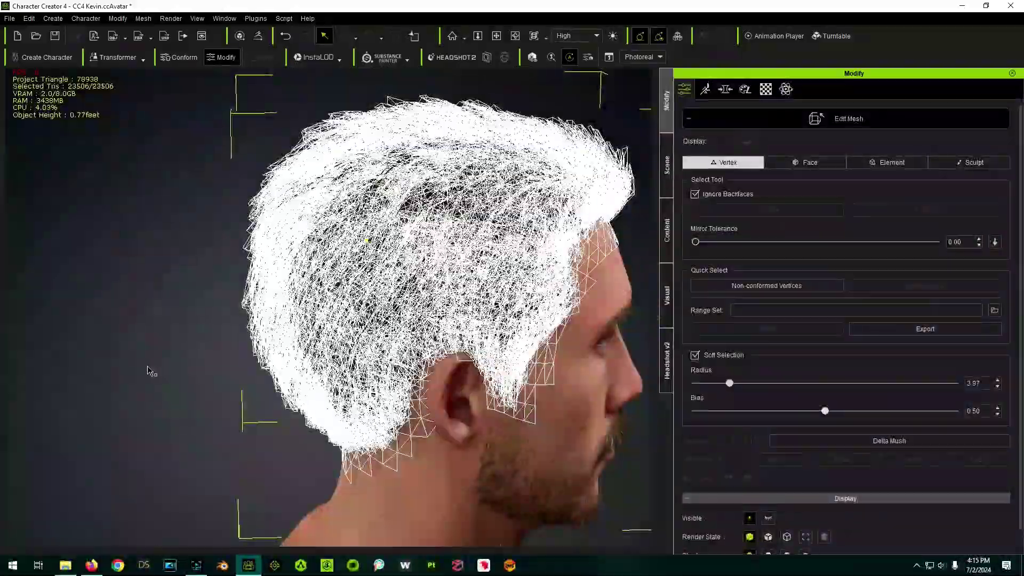
click(137, 371)
Select a larger patch of hair vertices above the right ear with Ignore Backfaces on and inspect the selection from both sides.
right_drag(229, 365, 98, 326)
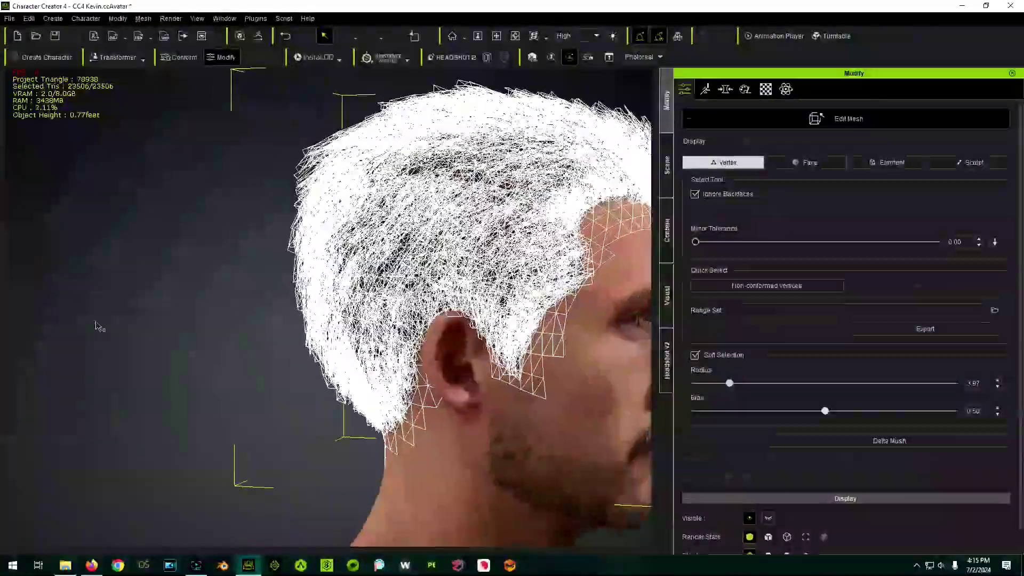
middle_drag(135, 332, 77, 345)
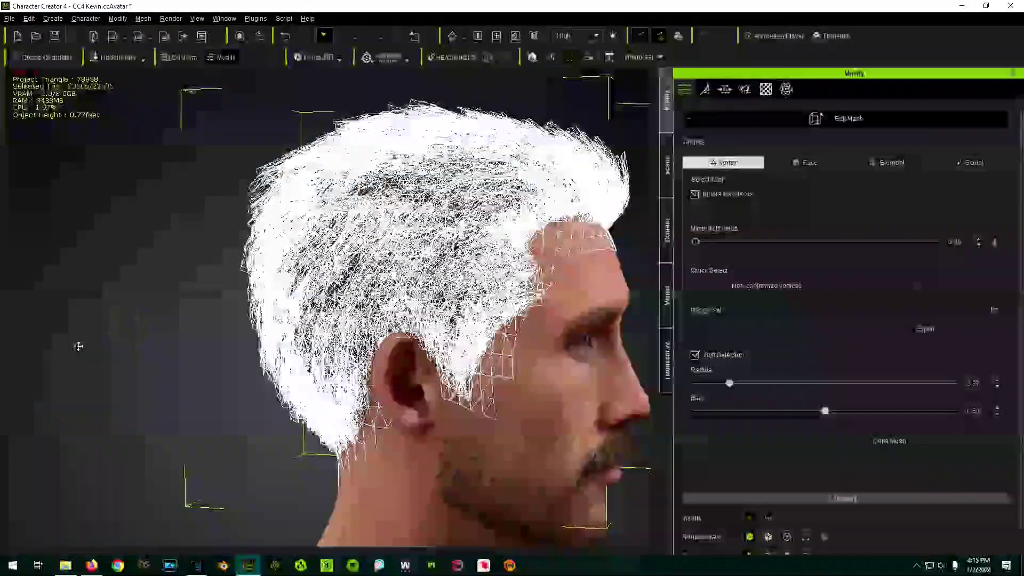
mouse_move(78, 345)
right_down()
mouse_move(132, 371)
mouse_move(145, 357)
right_up()
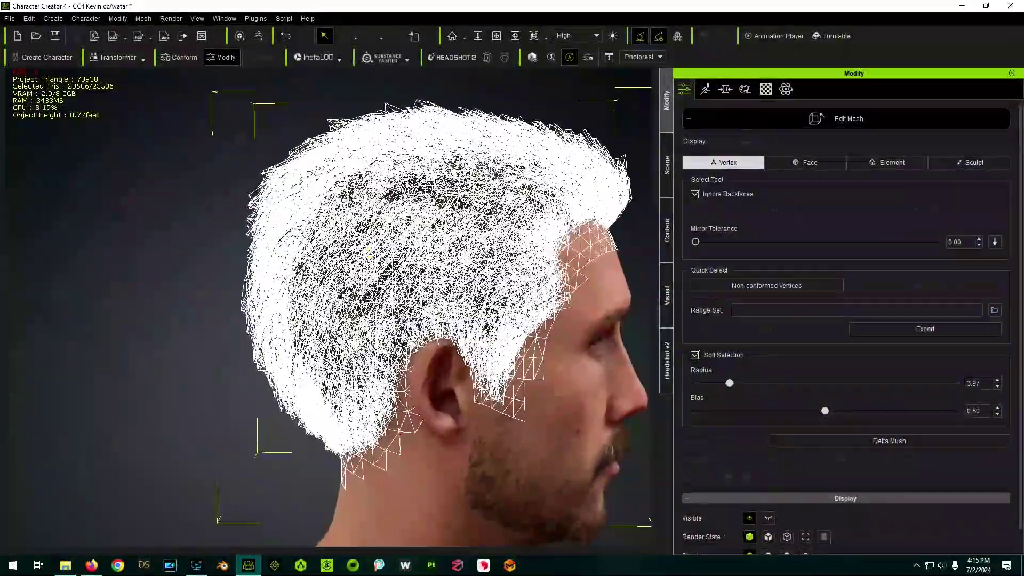
middle_drag(46, 347, 73, 358)
right_drag(53, 359, 800, 361)
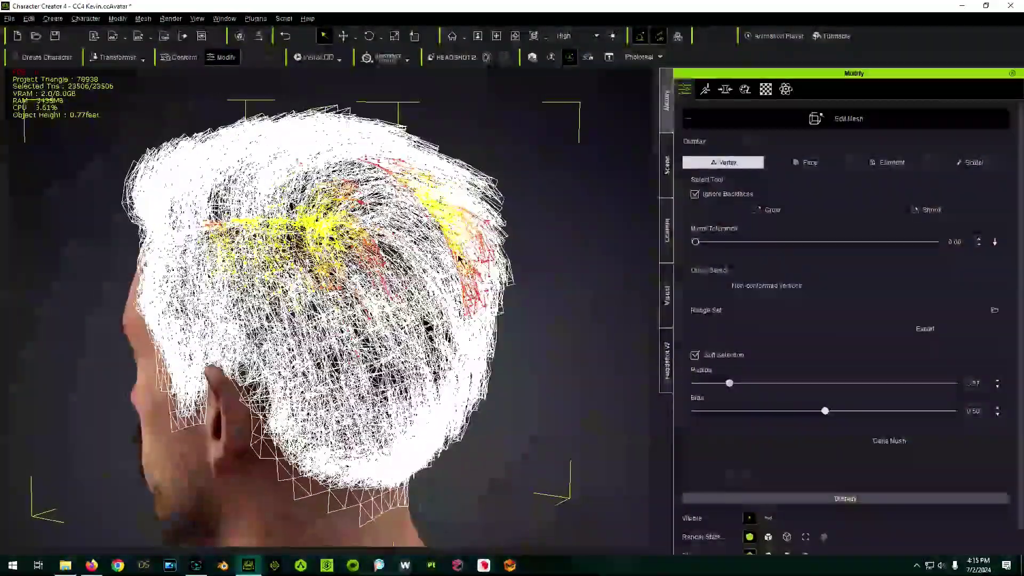
right_drag(551, 393, 2, 406)
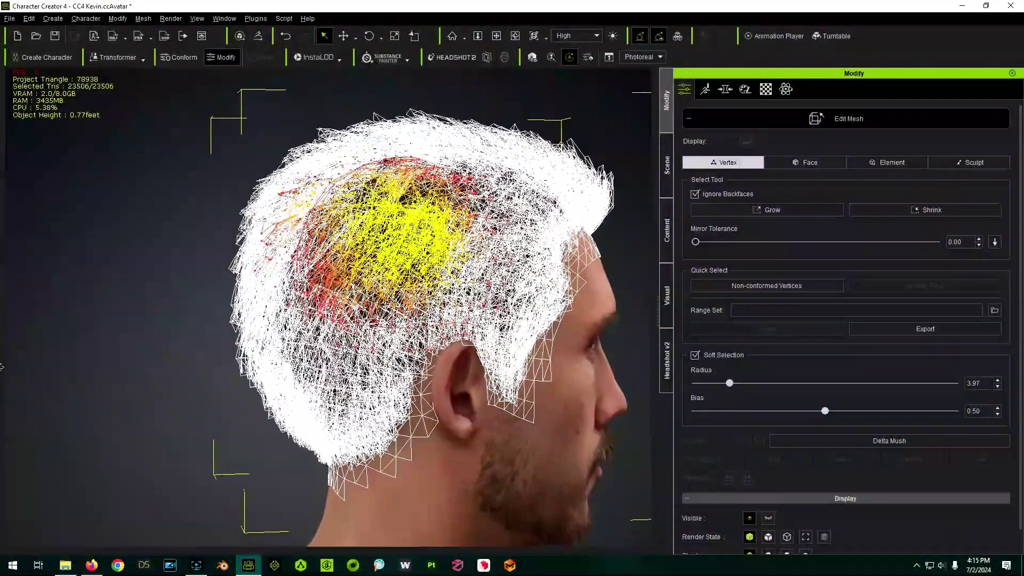
Turn off Ignore Backfaces, reselect the patch above the right ear and examine how far the selection reaches through the head.
click(696, 195)
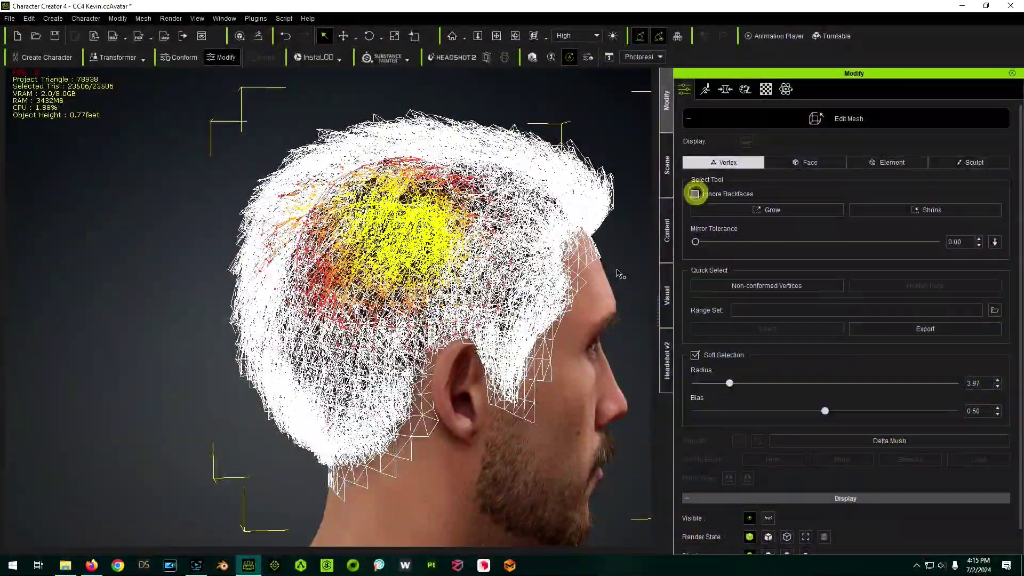
click(112, 286)
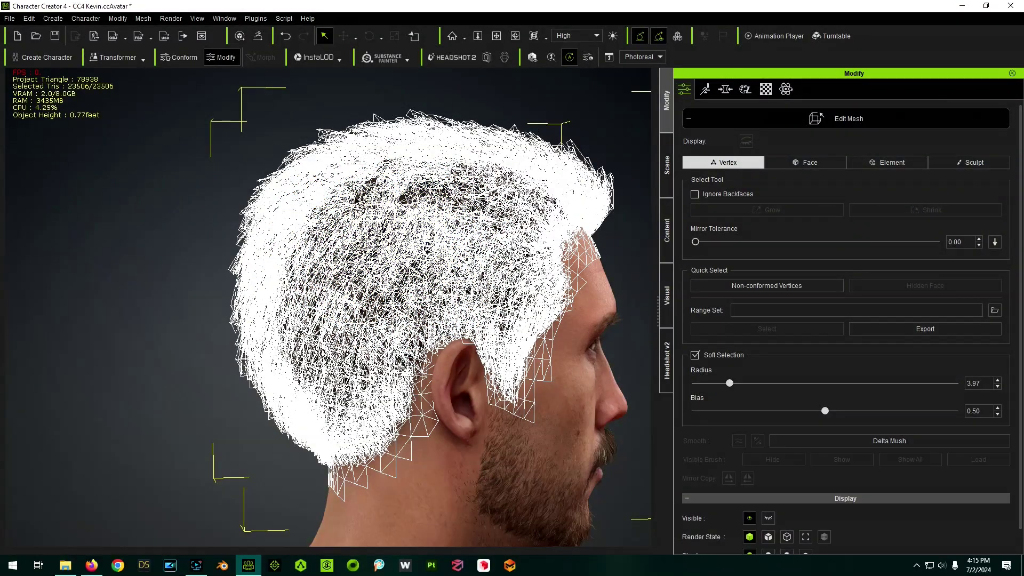
drag(435, 270, 437, 272)
alt+drag(75, 375, 135, 380)
mouse_move(135, 380)
alt+right_down()
mouse_move(261, 404)
mouse_move(230, 410)
mouse_move(206, 373)
mouse_move(143, 386)
alt+right_up()
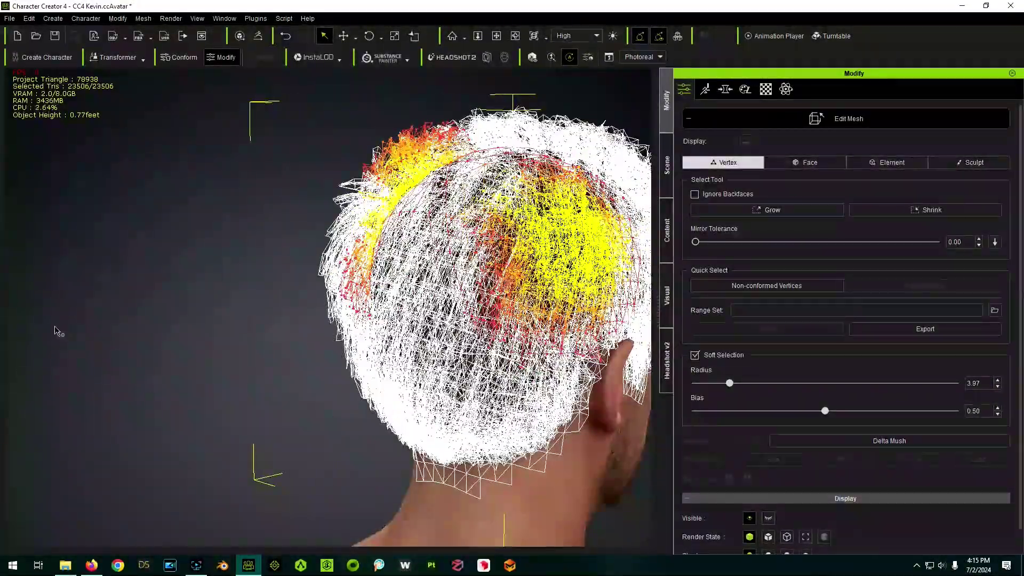
scroll(110, 300, down, 3)
scroll(110, 302, up, 2)
scroll(111, 302, down, 2)
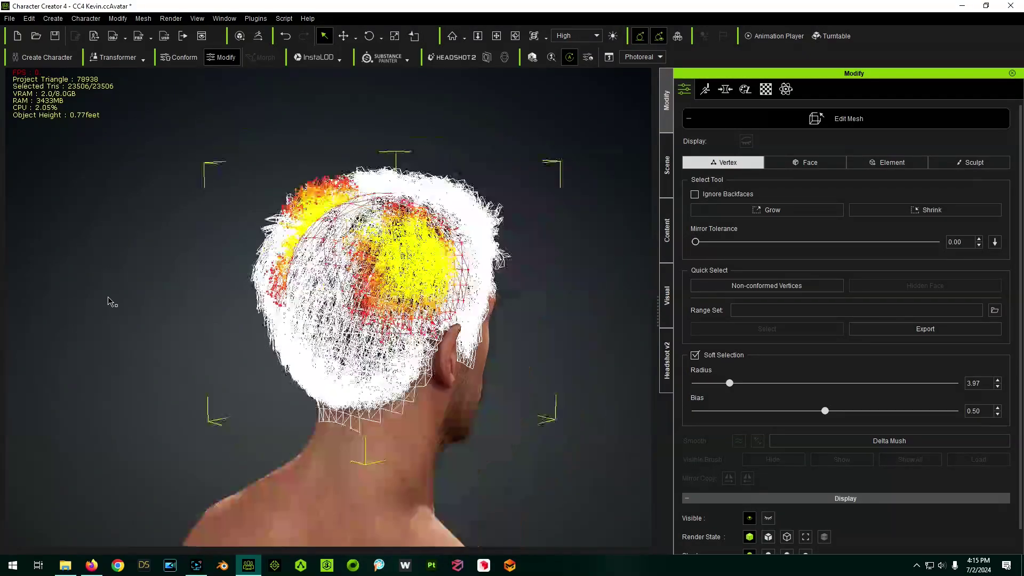
right_drag(96, 340, 296, 413)
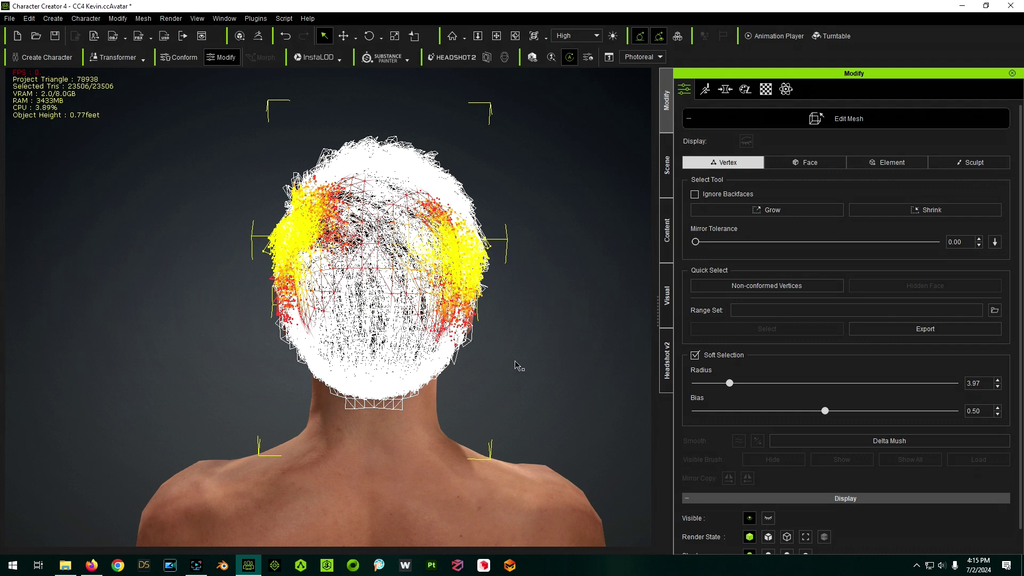
Replace the current selection with the vertices of the lower half of the hair, selected from directly behind the head.
click(596, 245)
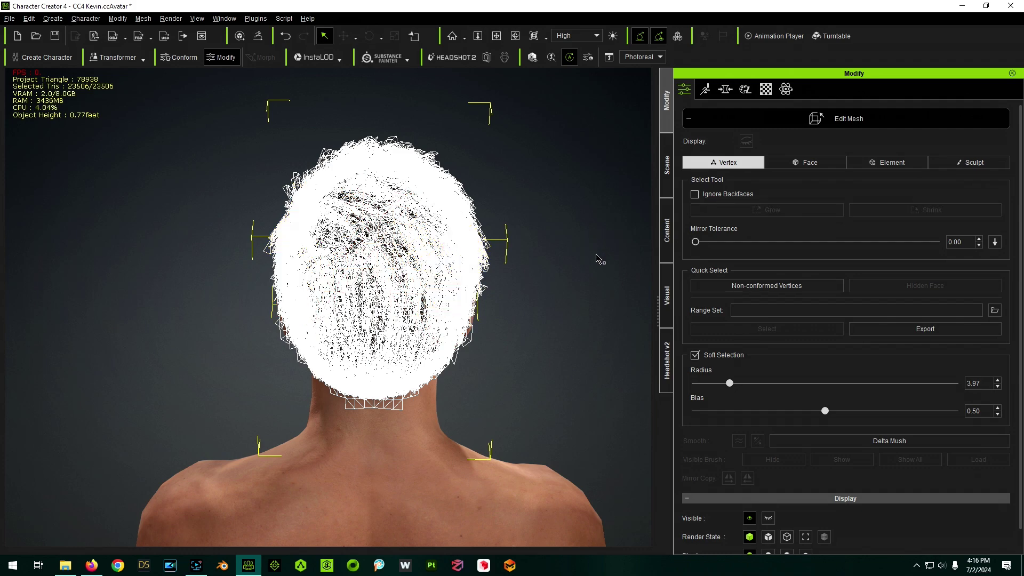
right_drag(600, 259, 594, 320)
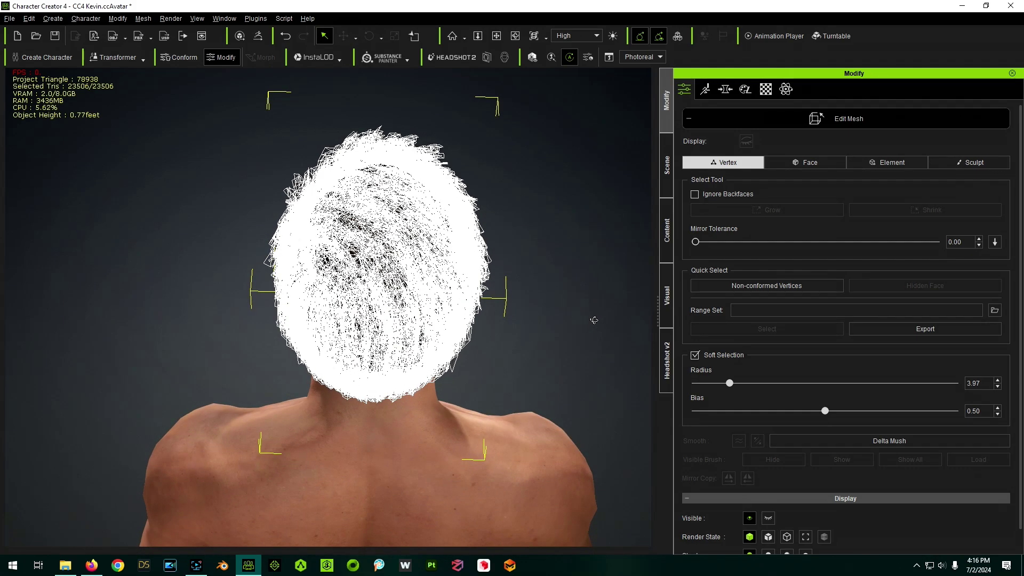
scroll(304, 147, down, 2)
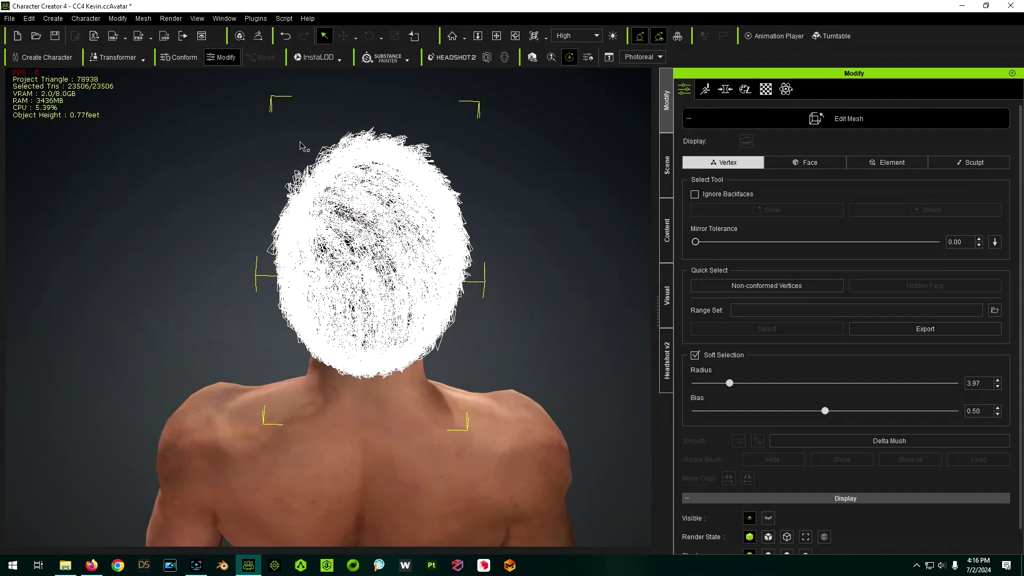
right_drag(563, 409, 573, 327)
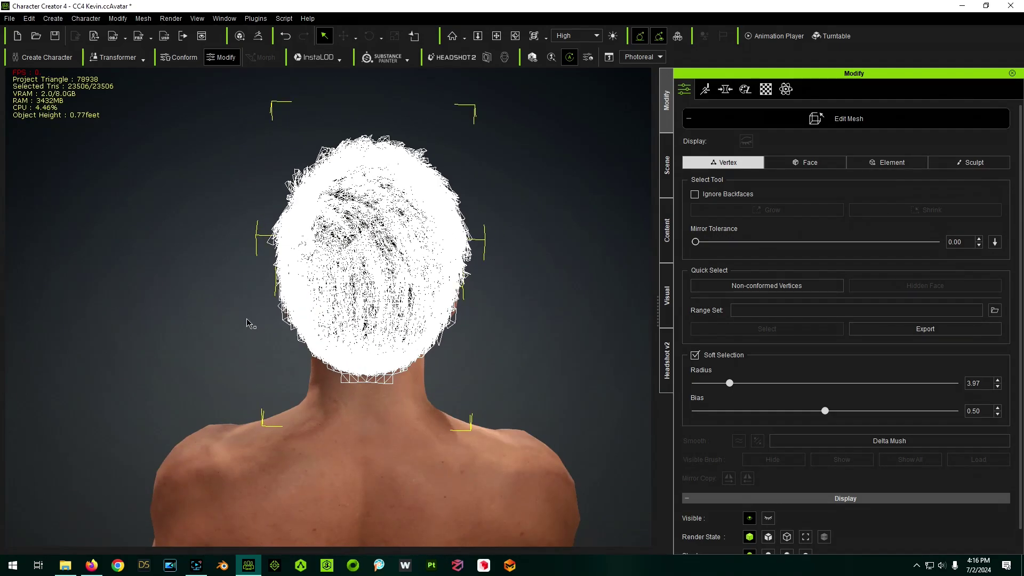
drag(246, 320, 521, 476)
right_drag(498, 414, 718, 420)
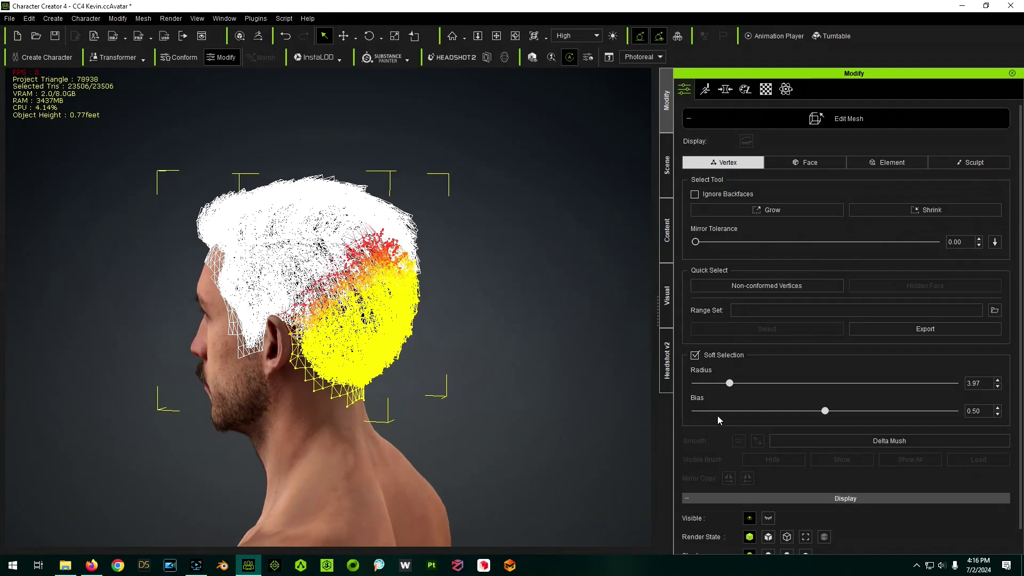
Set the soft selection radius to 5.83 and move the selected lower back hair down toward the neck.
drag(729, 385, 745, 390)
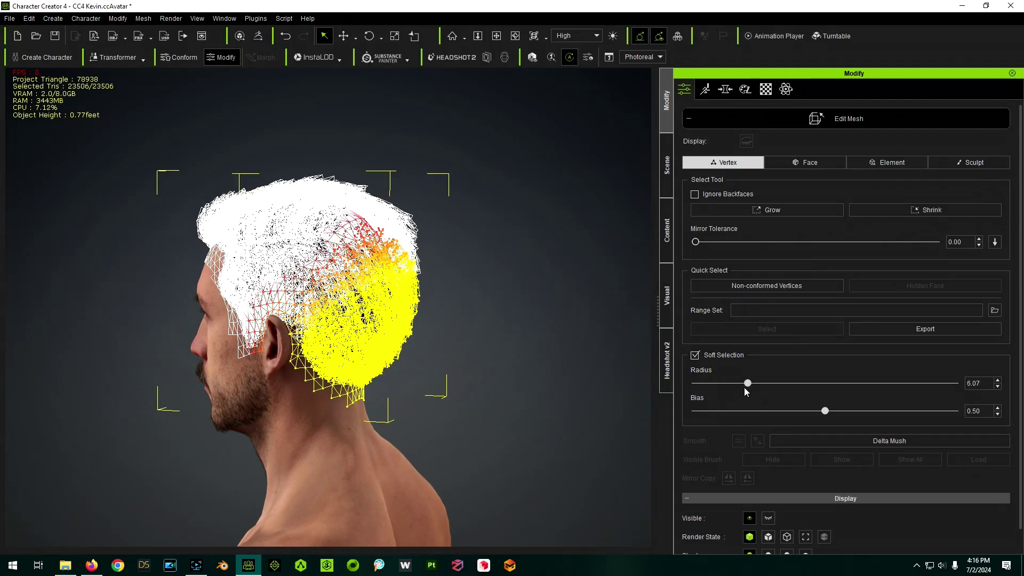
right_drag(582, 389, 364, 480)
key(w)
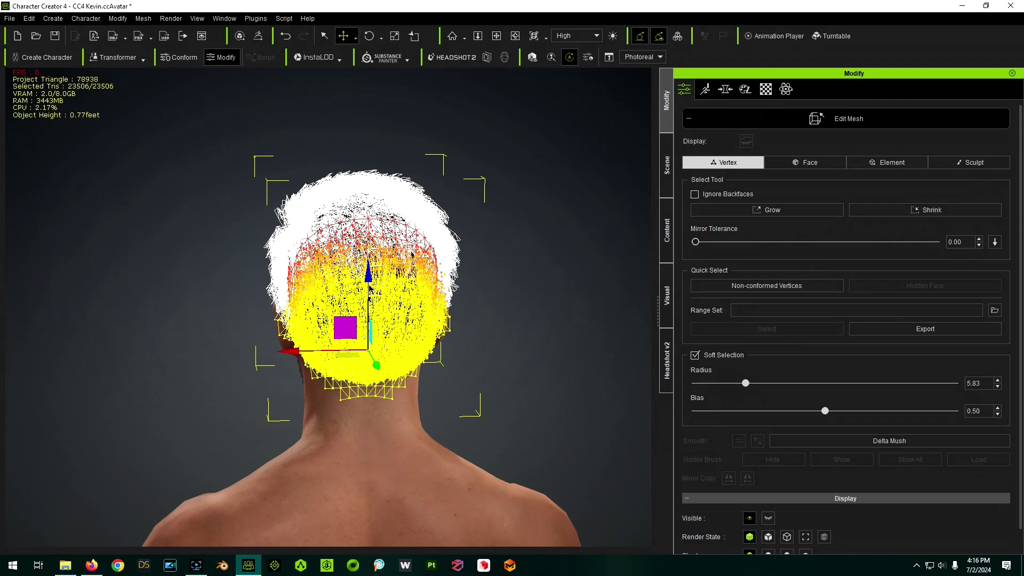
drag(368, 275, 374, 298)
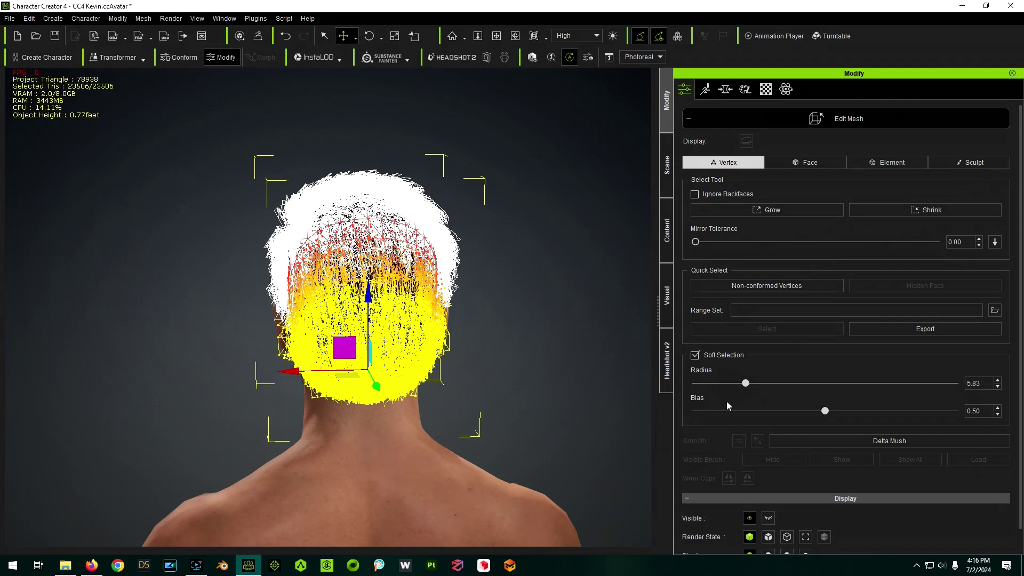
Lengthen the back hair with three more downward moves, reducing the soft selection radius to 3.90, 2.11 and 0.43 before each.
drag(754, 383, 737, 382)
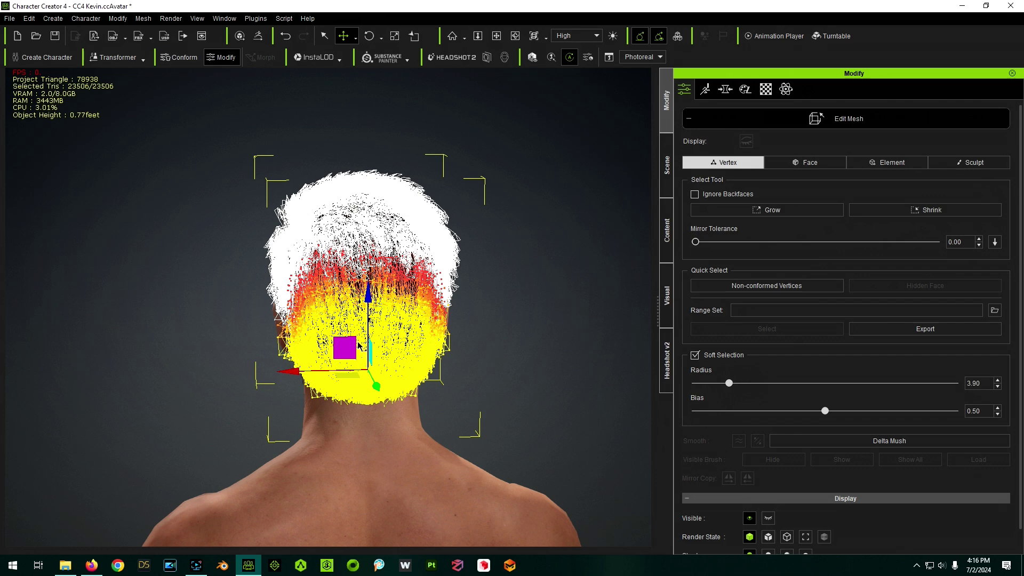
drag(368, 299, 369, 315)
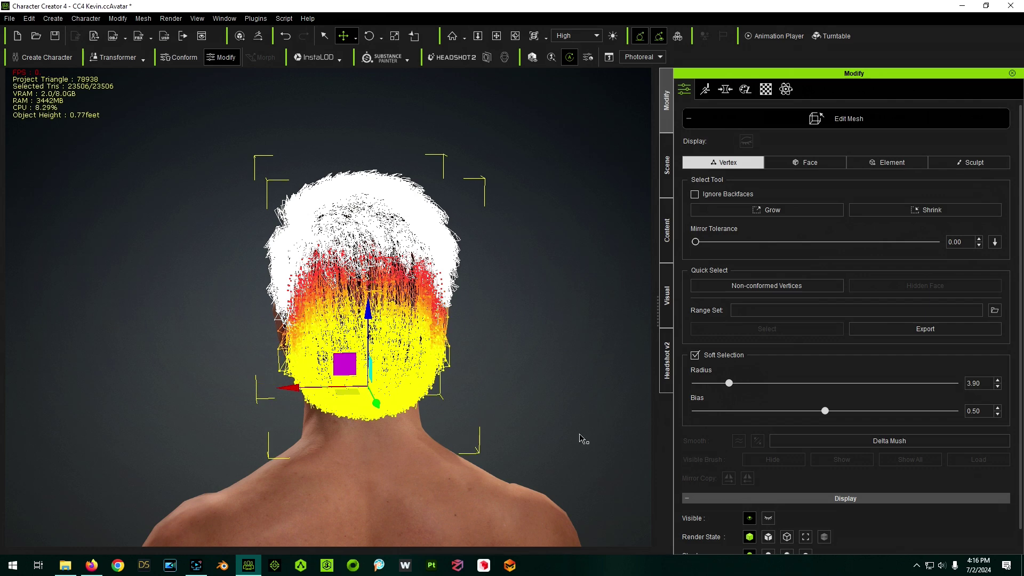
drag(730, 384, 713, 383)
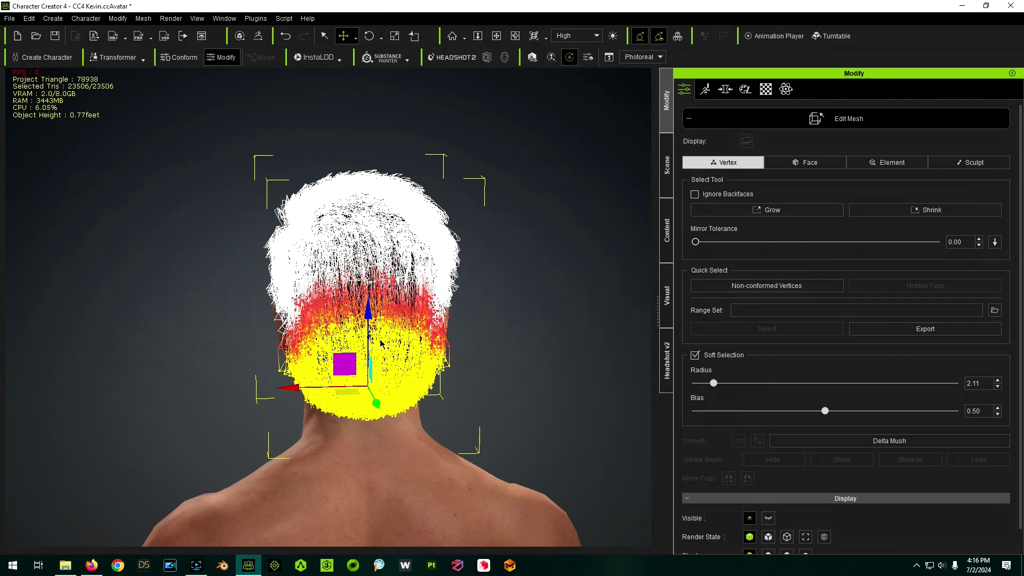
drag(368, 319, 369, 338)
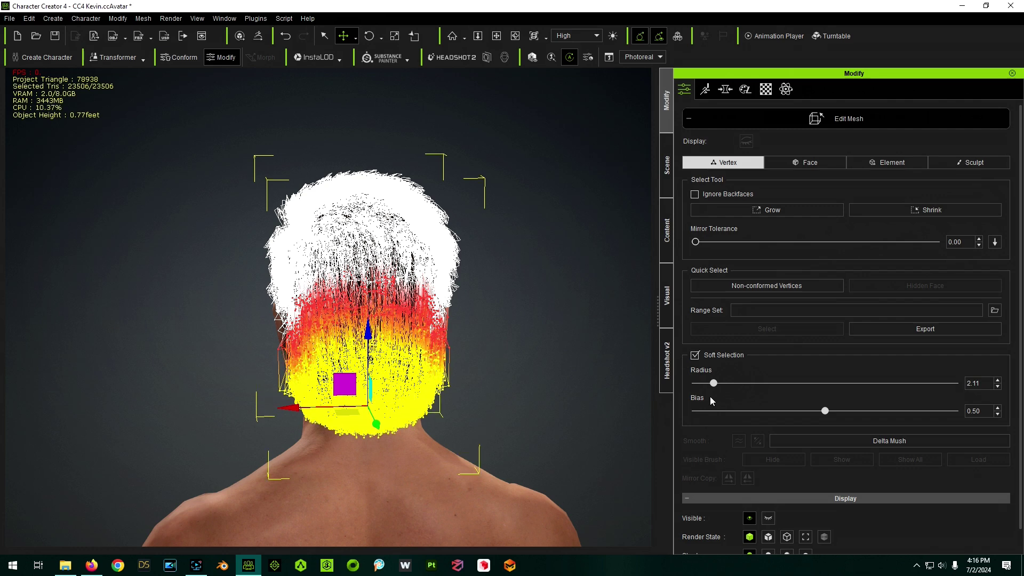
drag(713, 383, 699, 383)
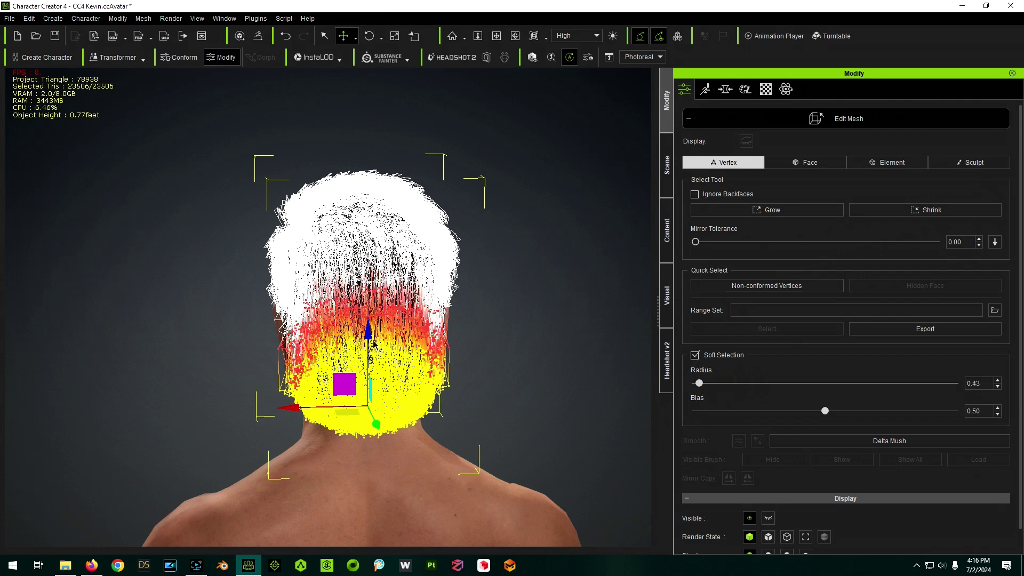
drag(368, 334, 369, 341)
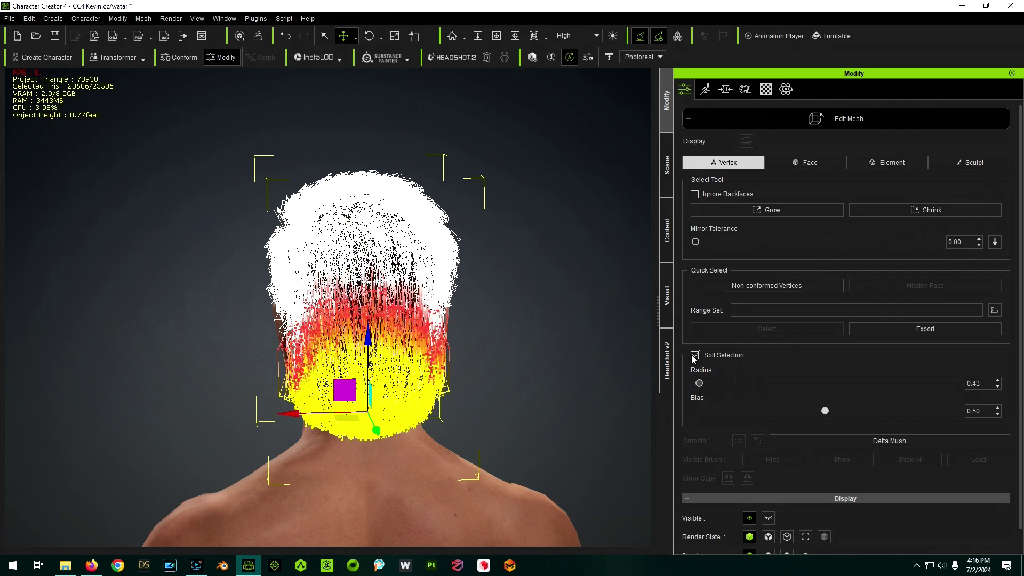
Set the soft selection radius to 0.00 and reselect only the lowest band of hair at the nape.
click(555, 421)
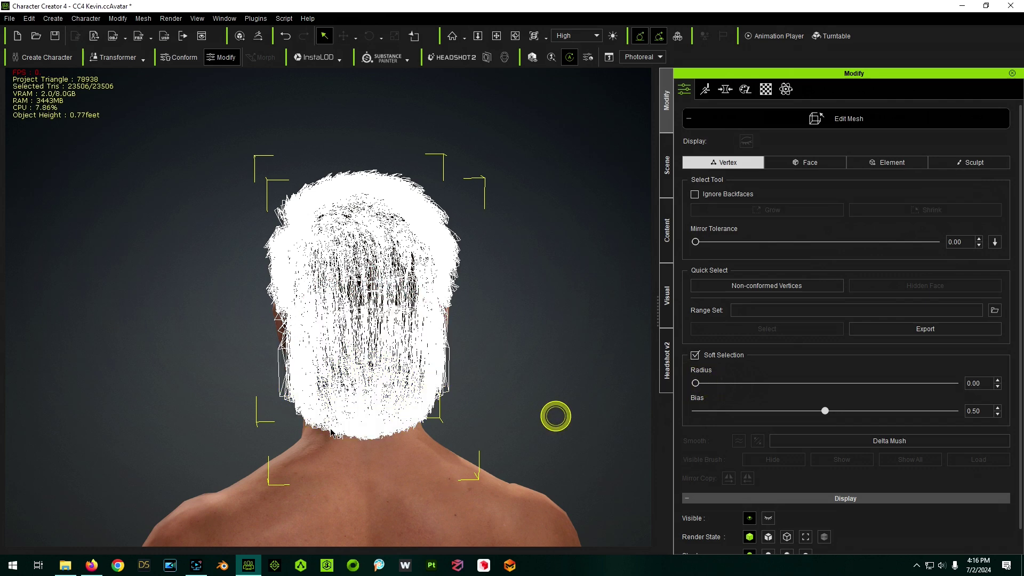
key(q)
drag(223, 394, 489, 485)
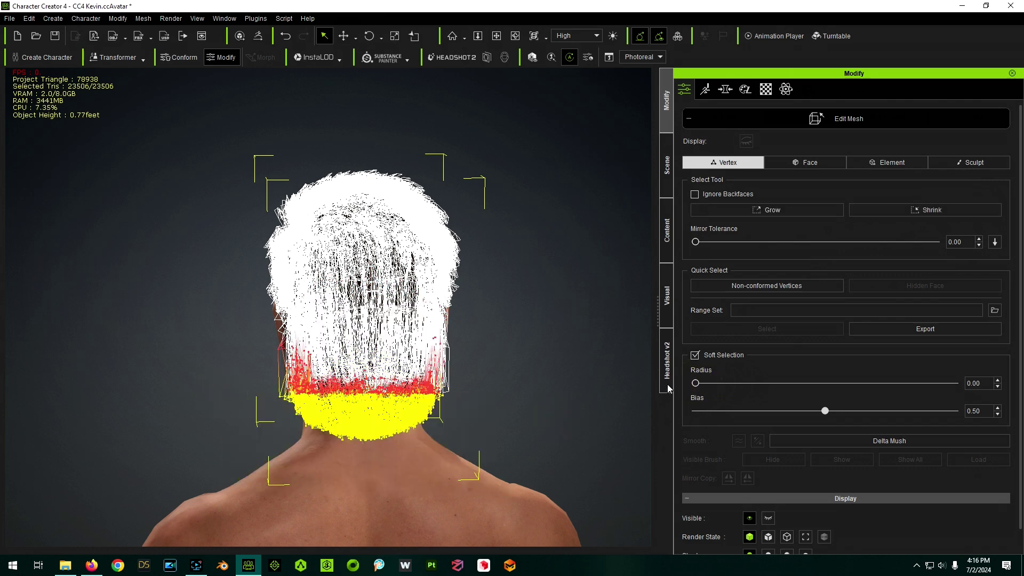
Set the soft selection radius to 1.80 and move the lowest band of hair down the neck.
key(w)
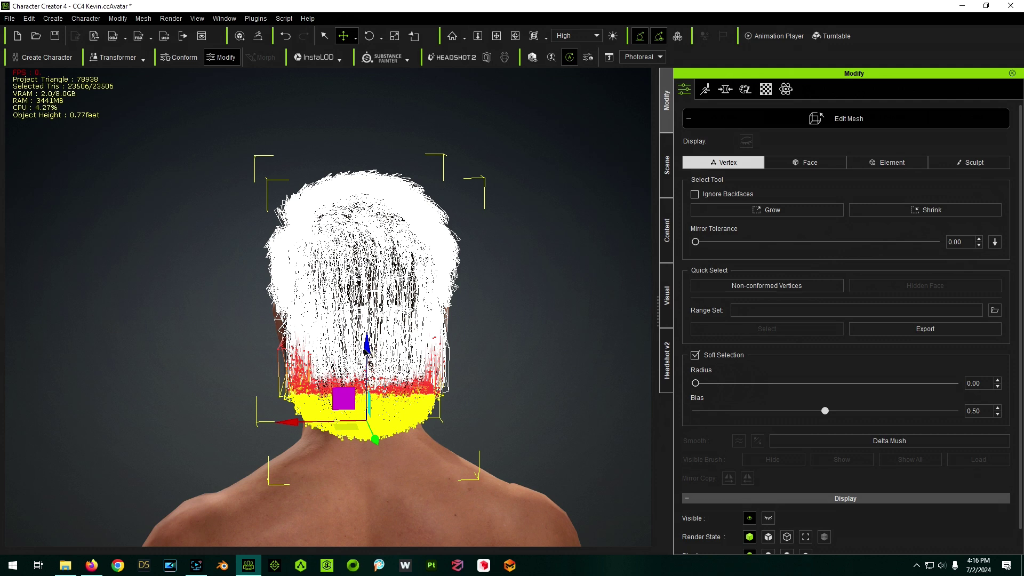
drag(696, 390, 712, 392)
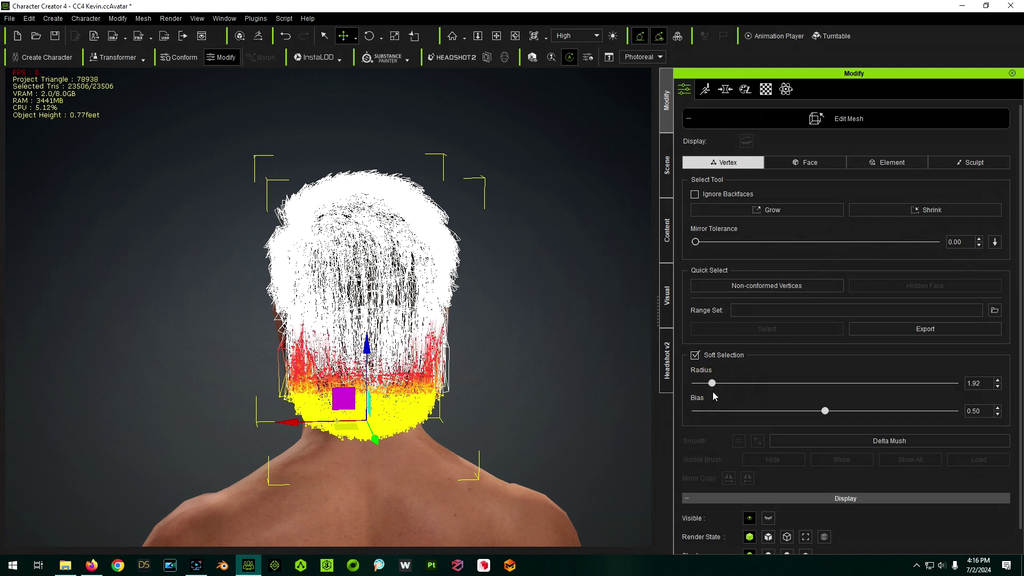
drag(362, 353, 457, 390)
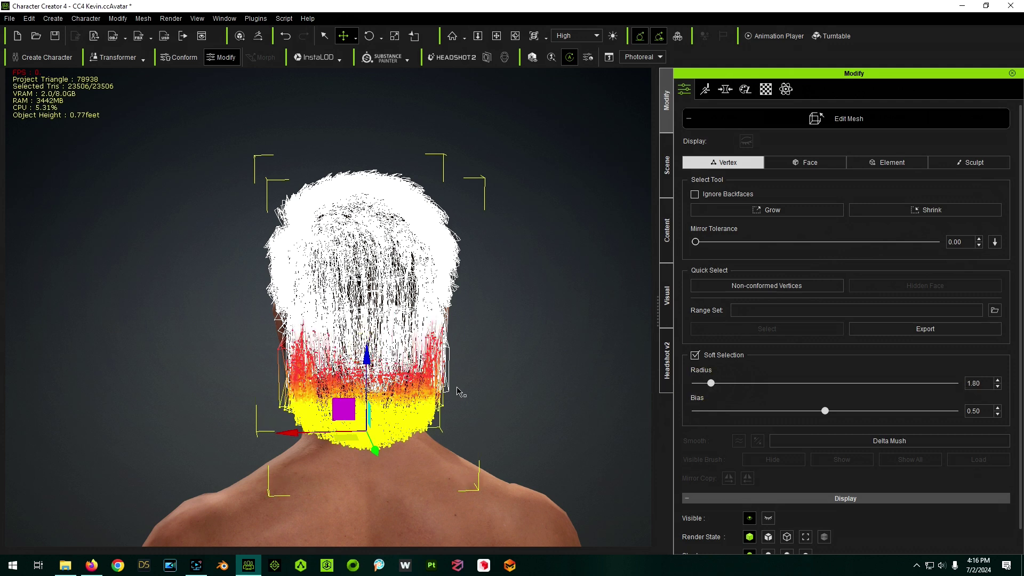
Clear the vertex selection, leave mesh editing and examine the lengthened hair from the back and side.
click(249, 440)
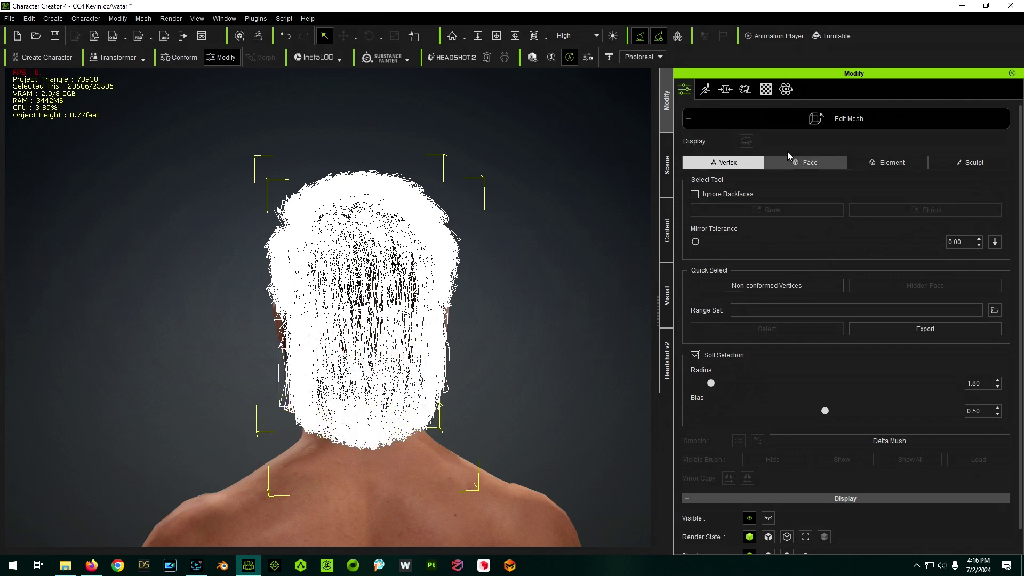
click(776, 116)
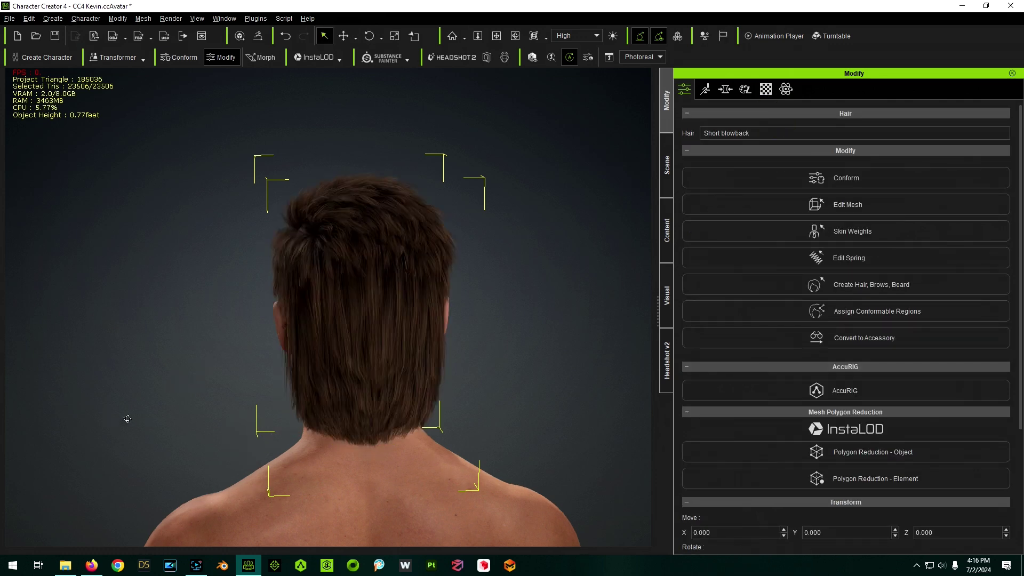
right_drag(127, 419, 487, 418)
scroll(455, 180, up, 2)
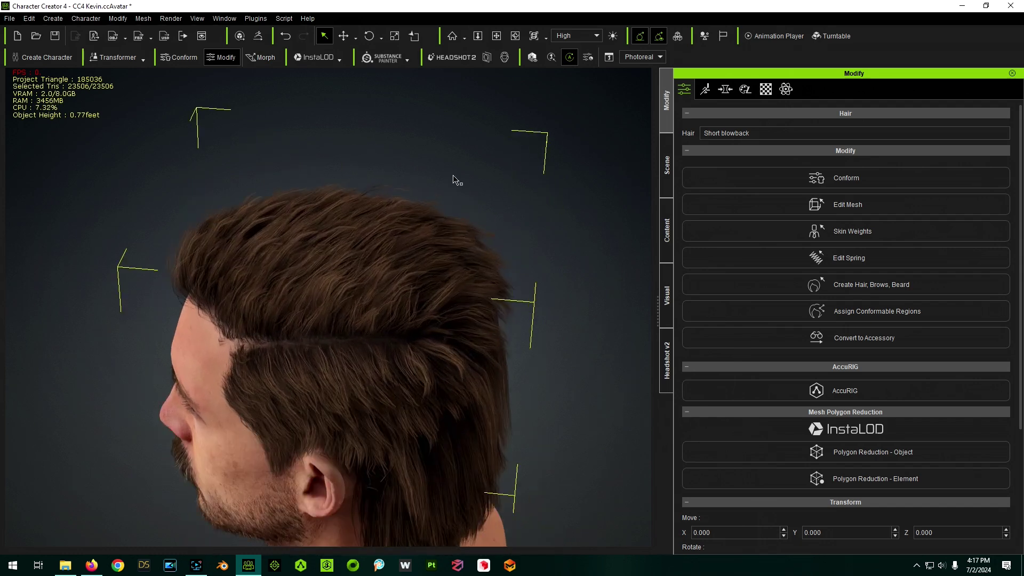
right_drag(558, 289, 350, 322)
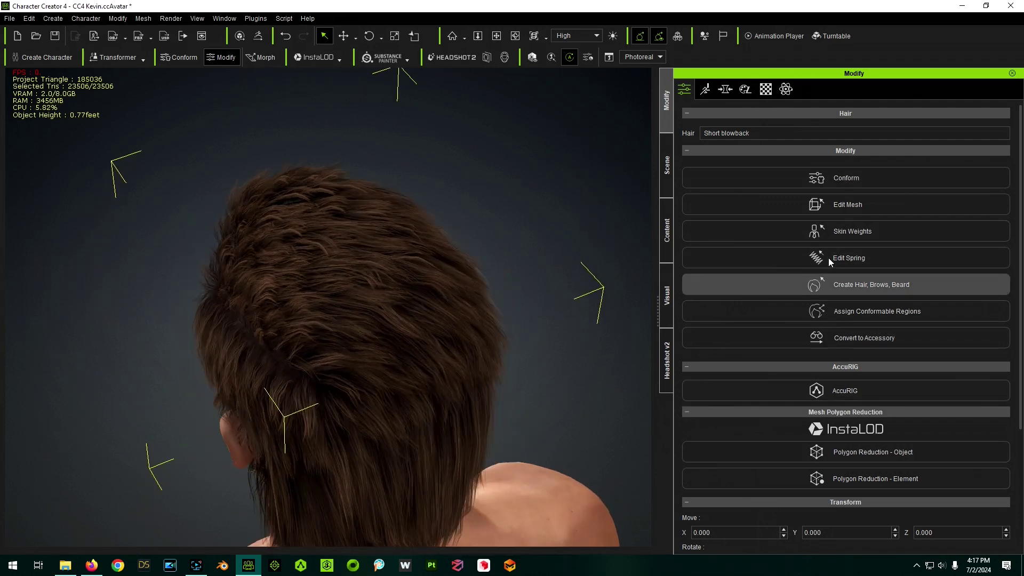
Reopen Edit Mesh, select a small patch of hair on the upper back of the head, and move it slightly inward.
click(842, 204)
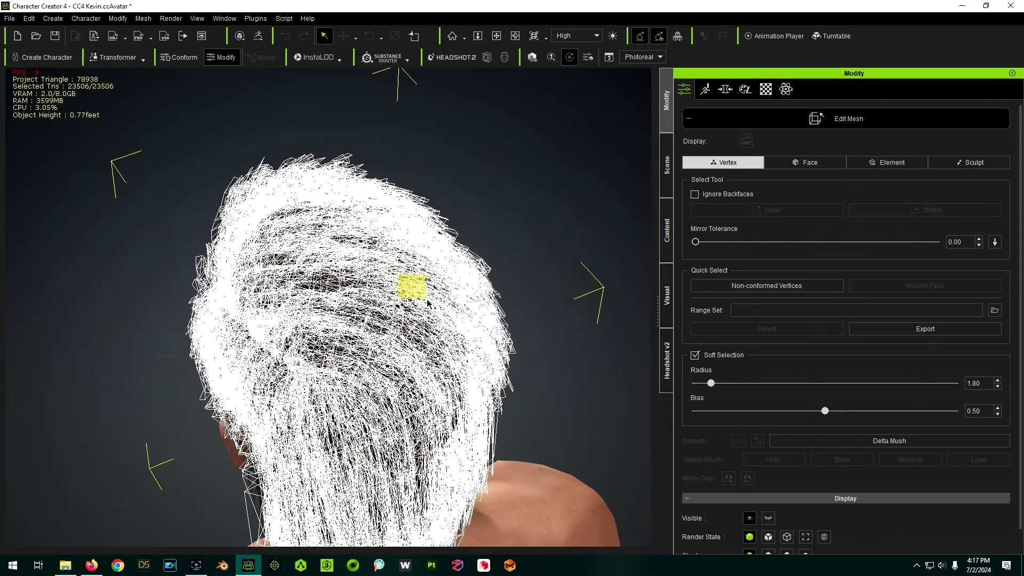
click(427, 303)
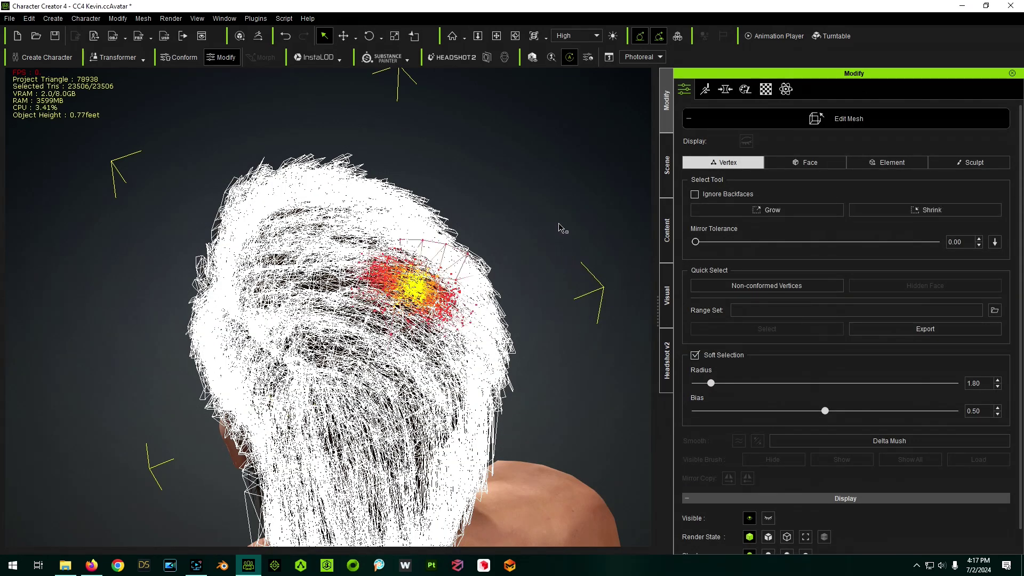
key(w)
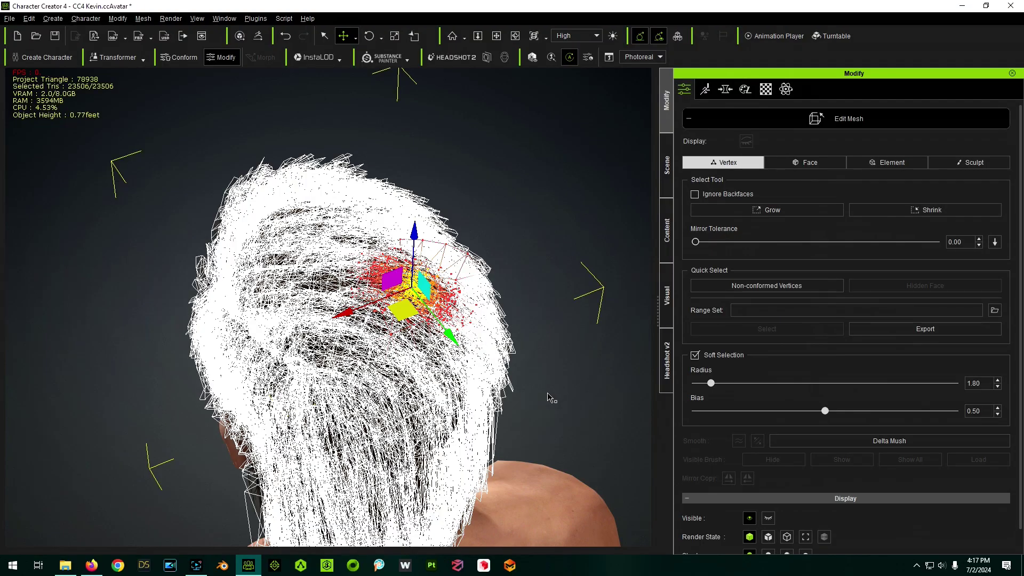
right_drag(555, 380, 513, 336)
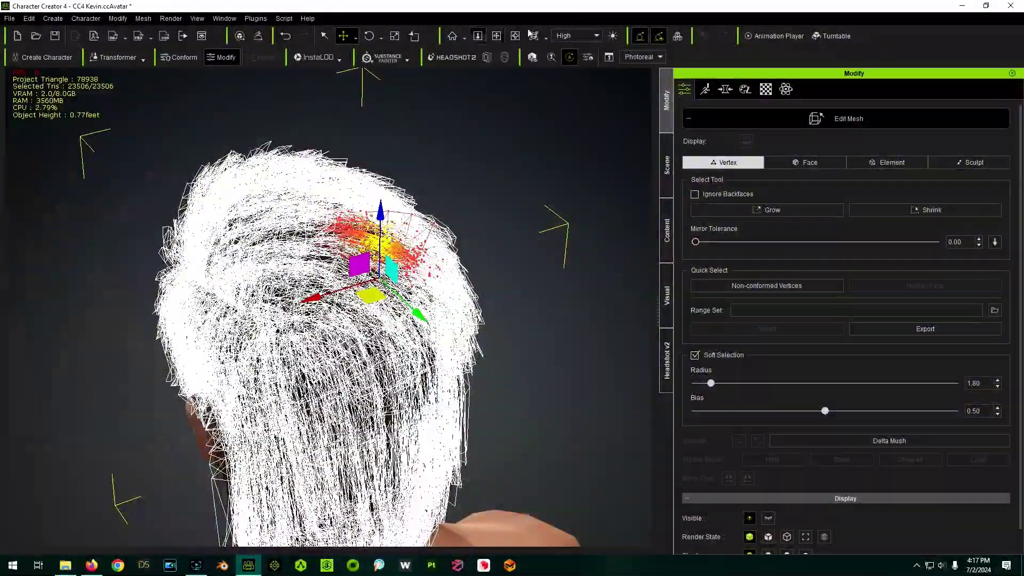
drag(510, 163, 504, 186)
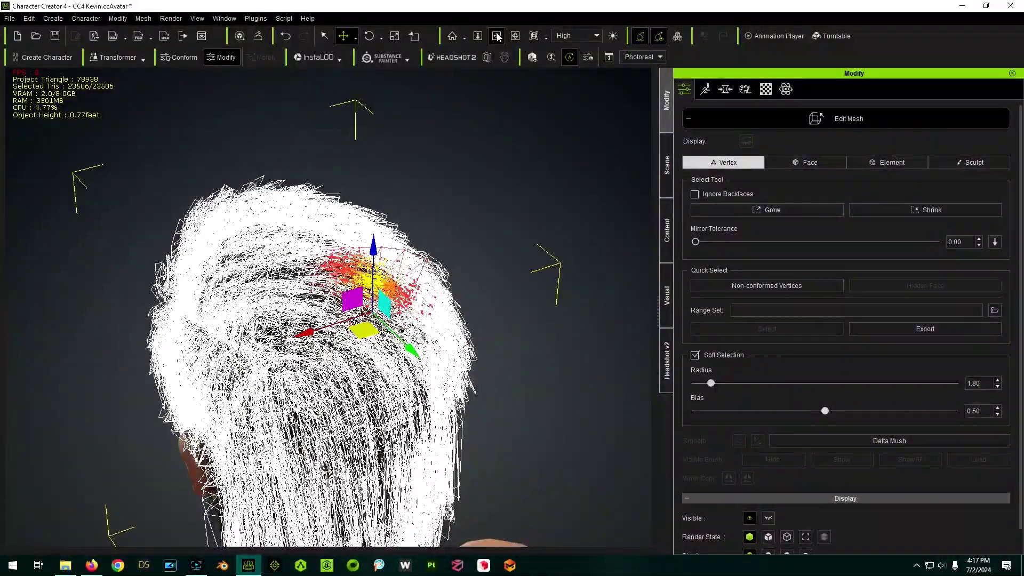
Push the selected hair patch deeper into the head, then leave mesh editing and examine the area from behind.
click(497, 36)
right_drag(518, 153, 494, 149)
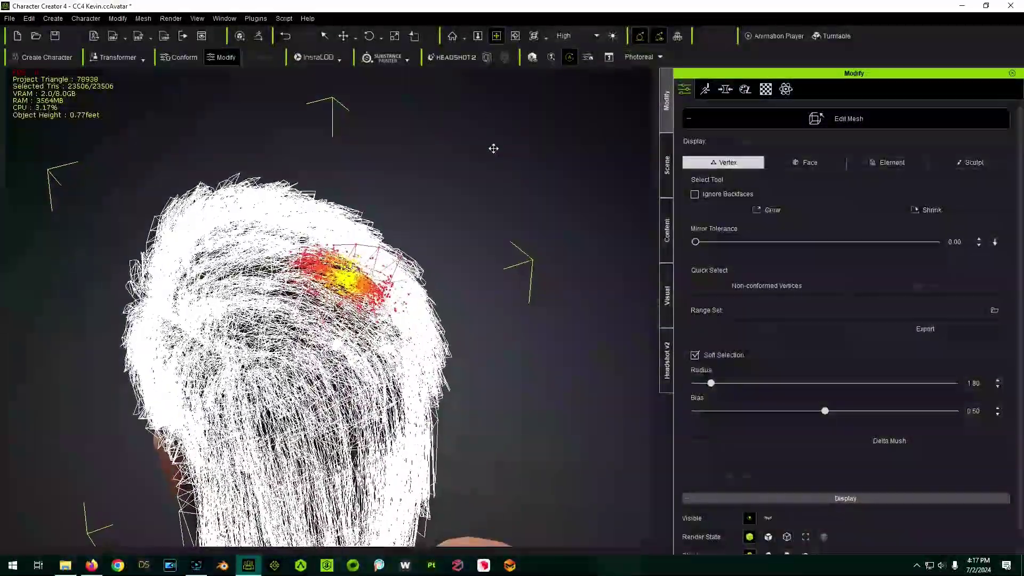
click(342, 38)
middle_drag(446, 199, 421, 210)
right_drag(411, 208, 384, 213)
middle_drag(384, 213, 447, 204)
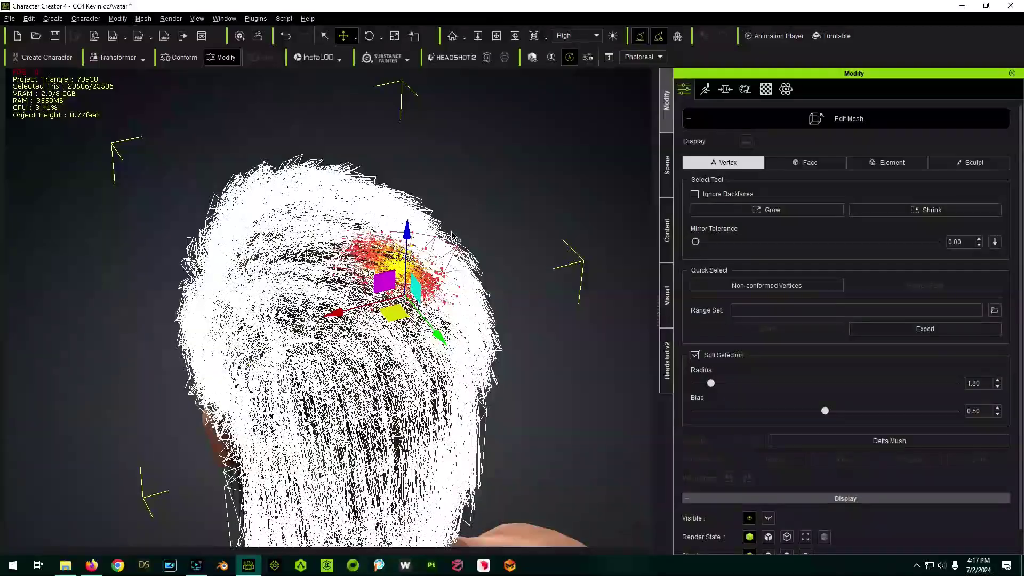
scroll(447, 213, up, 5)
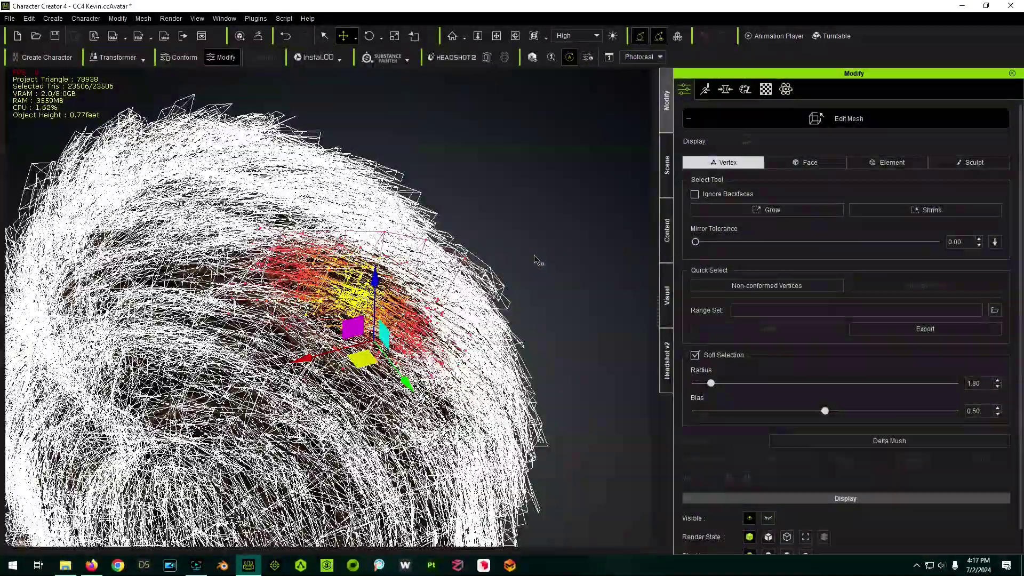
right_drag(535, 220, 470, 228)
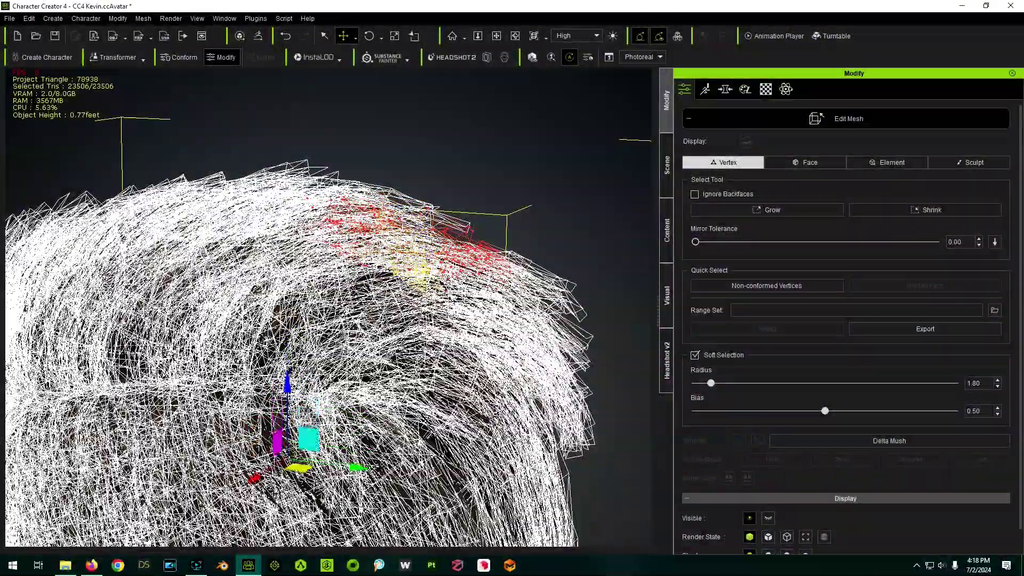
drag(287, 383, 288, 405)
right_drag(508, 137, 425, 329)
middle_drag(425, 329, 455, 217)
right_drag(455, 217, 491, 320)
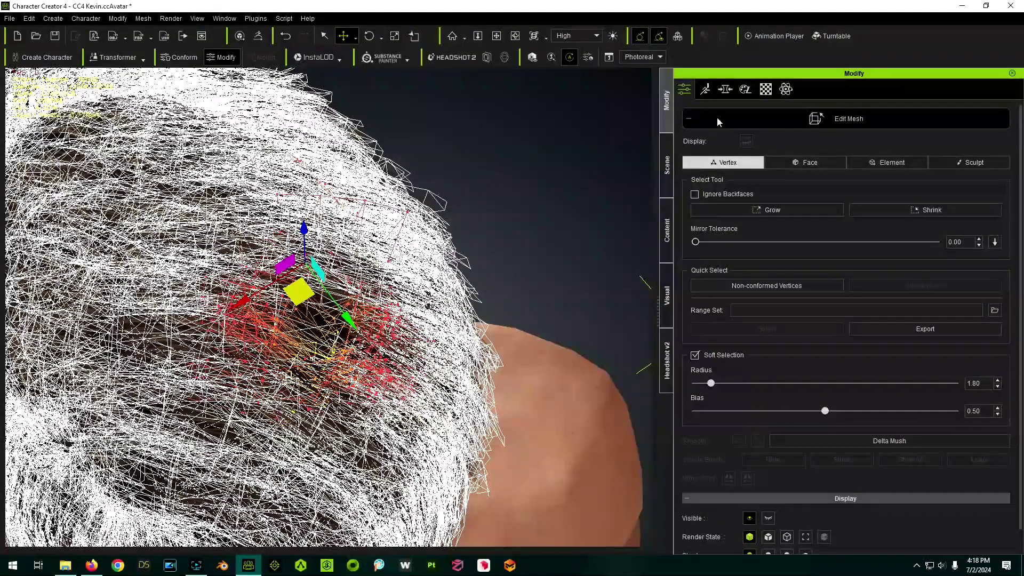
click(815, 118)
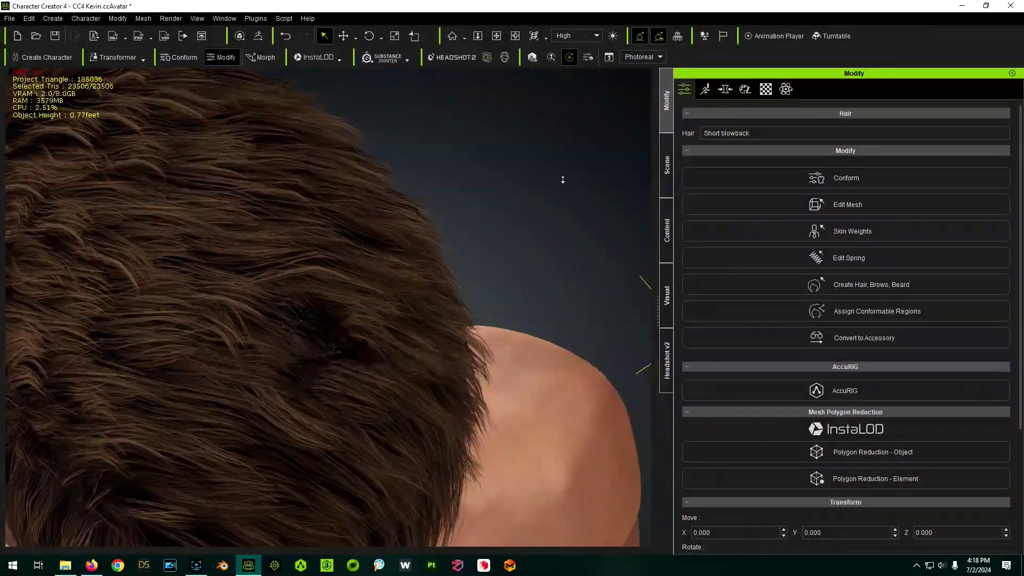
right_drag(562, 178, 410, 242)
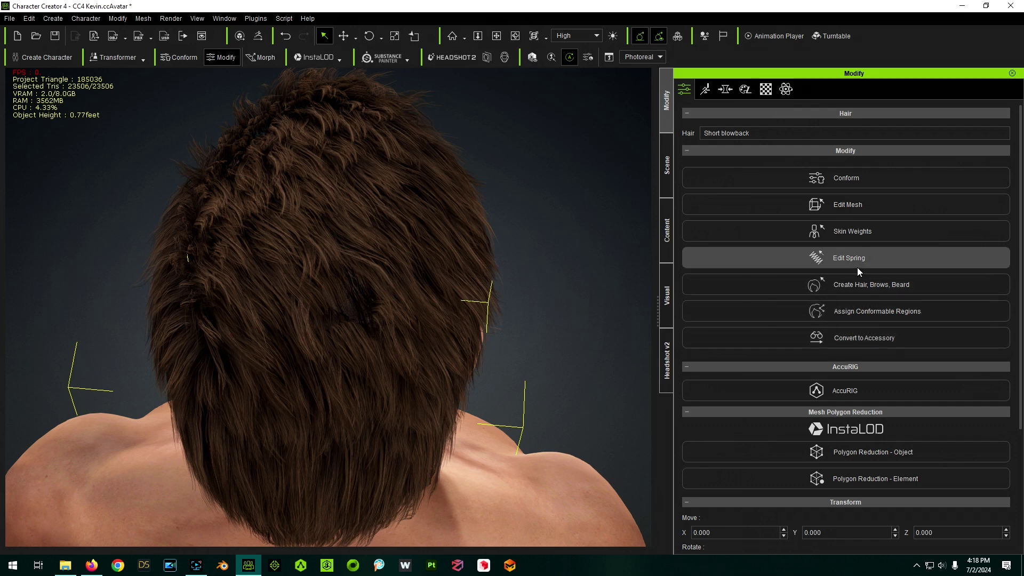
Inspect the Scalp material of Short_blowback and the options for its Opacity texture.
click(768, 88)
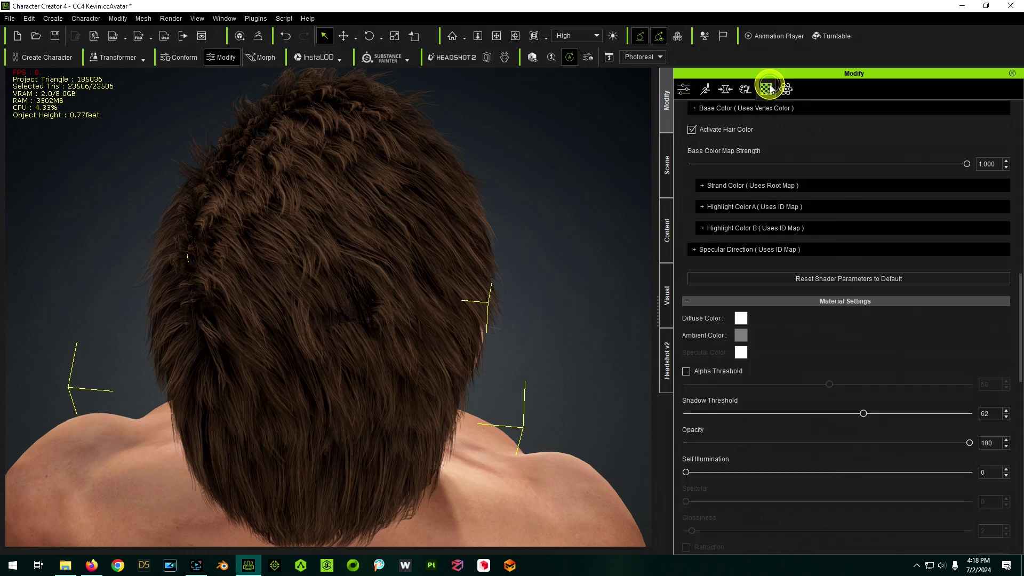
click(378, 267)
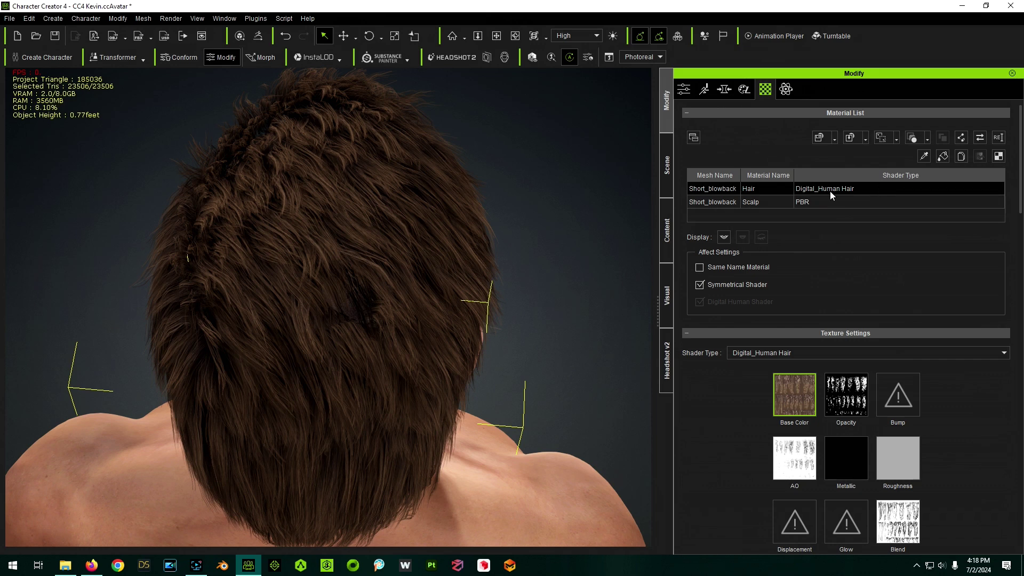
click(752, 204)
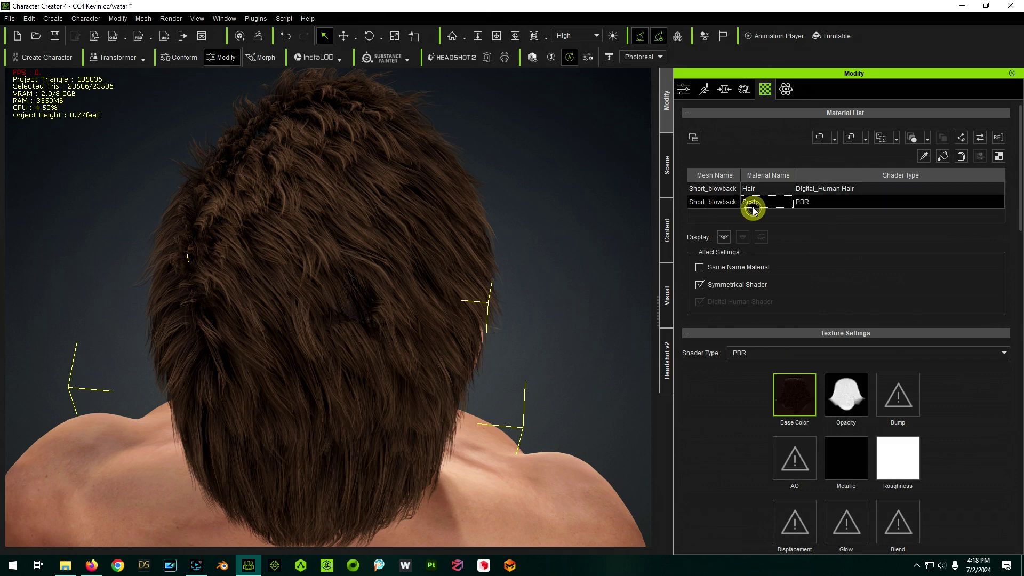
right_click(844, 397)
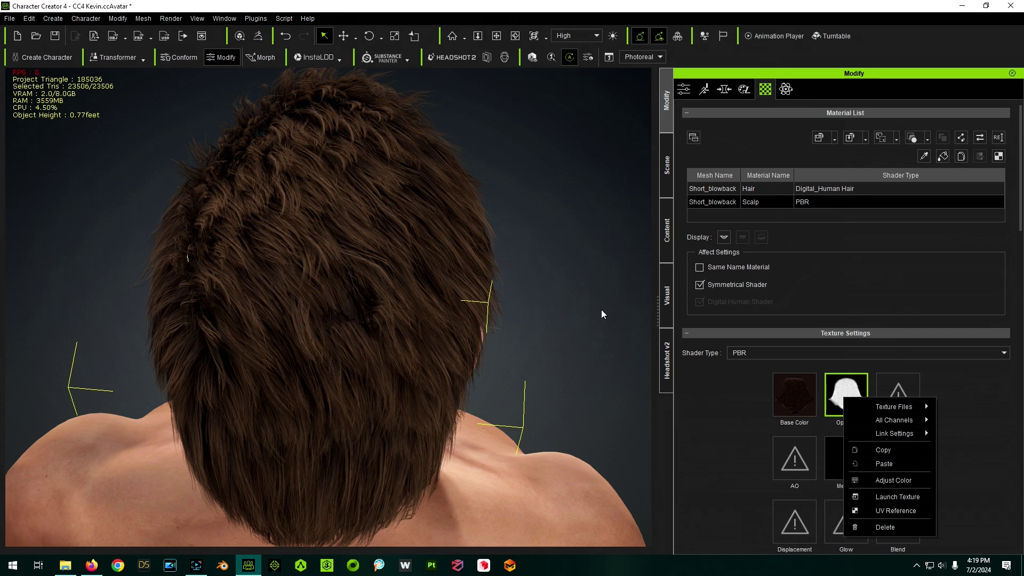
click(729, 404)
Try lowering the Scalp material's opacity, set it back to 100, and return to the hair's modification settings.
scroll(699, 448, down, 5)
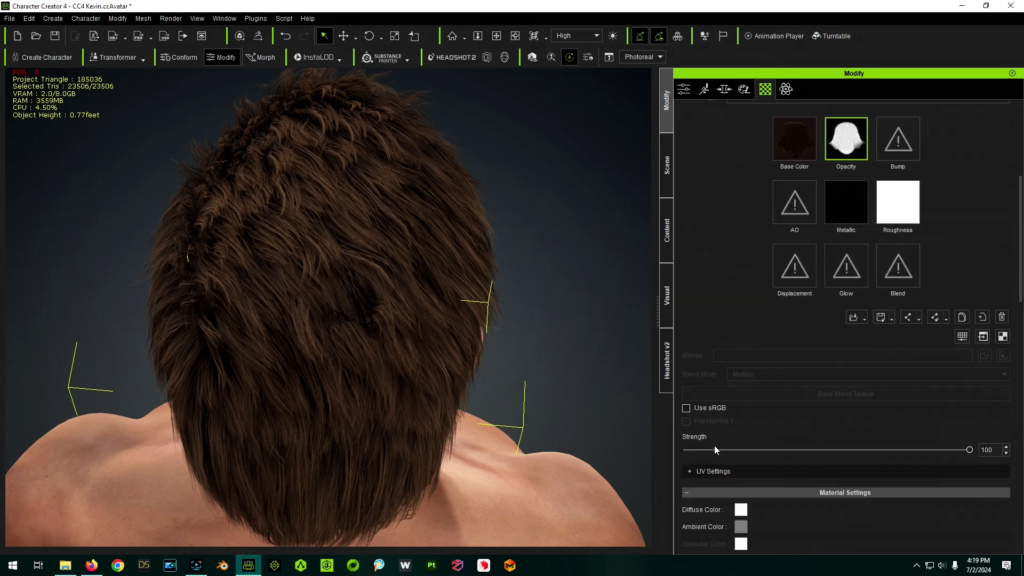
scroll(842, 421, down, 3)
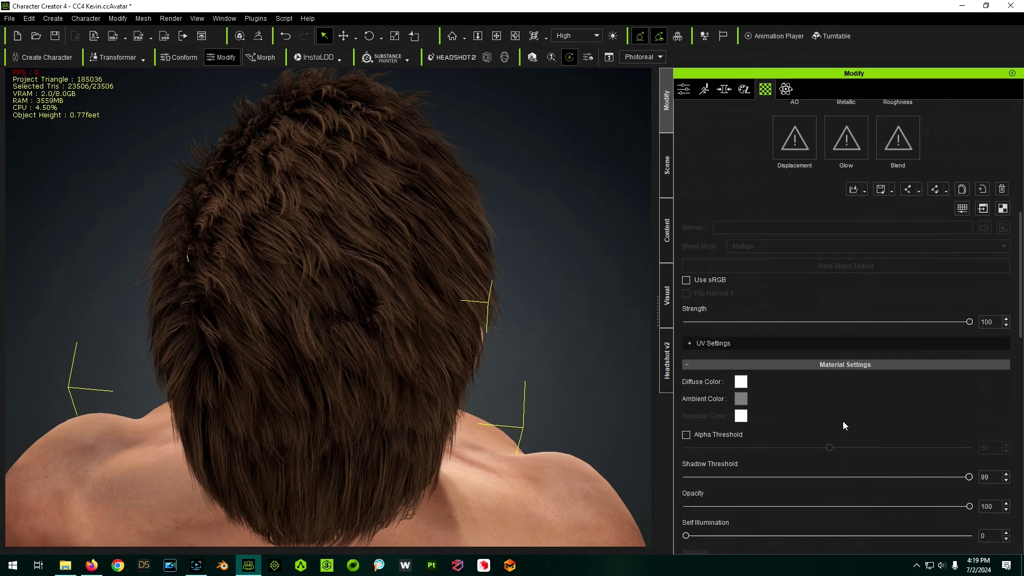
drag(970, 443, 708, 443)
drag(568, 430, 1023, 425)
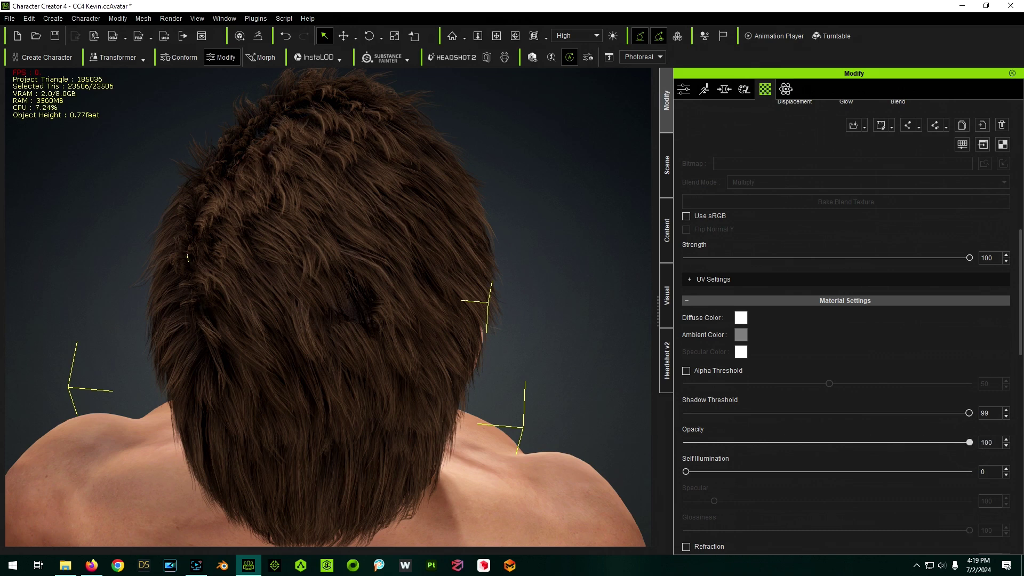
scroll(853, 421, up, 8)
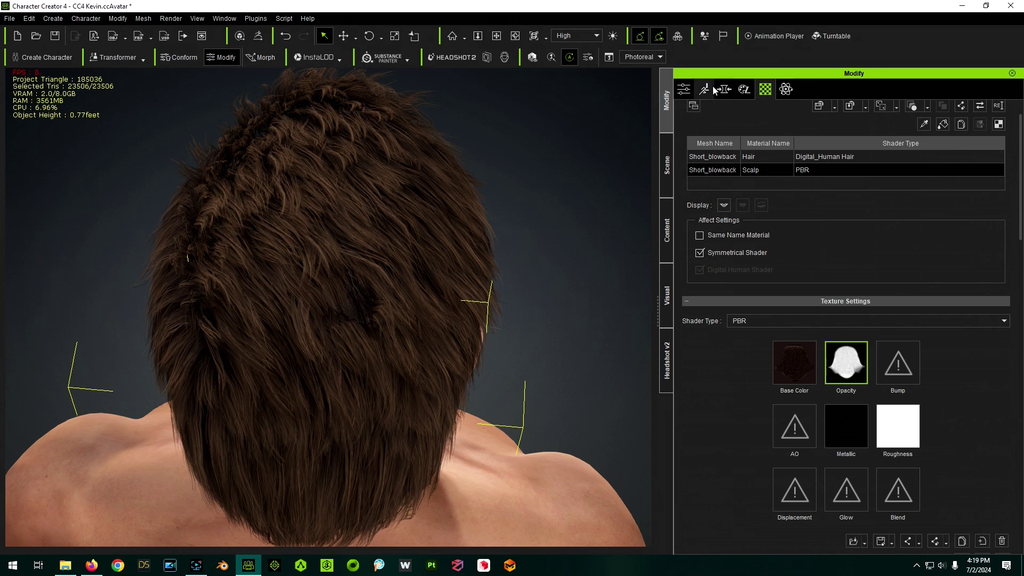
click(684, 89)
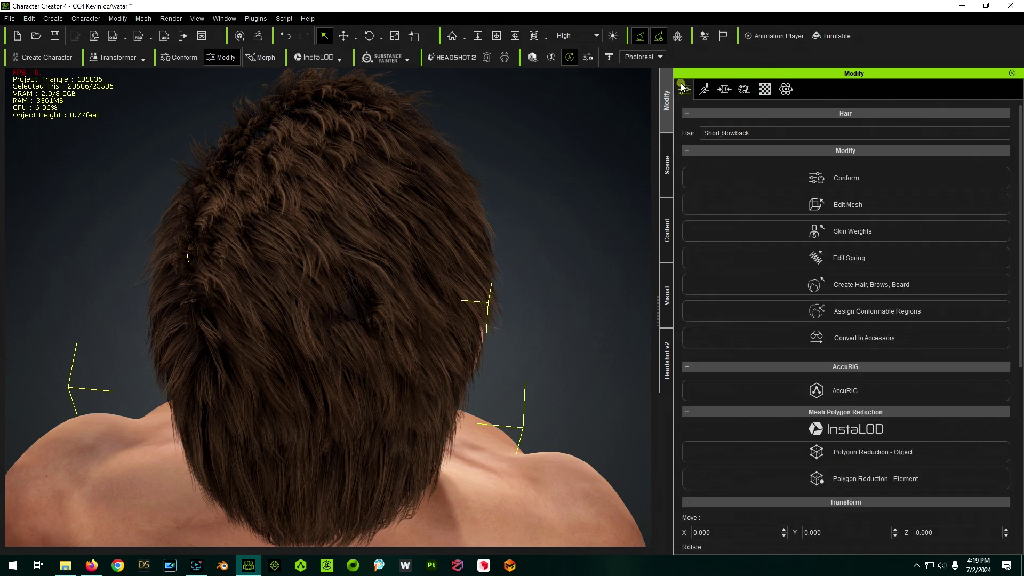
Reselect hair vertices at the sunken spot, set the soft selection radius to 3.10, move them down, and check the rendered hair.
click(802, 205)
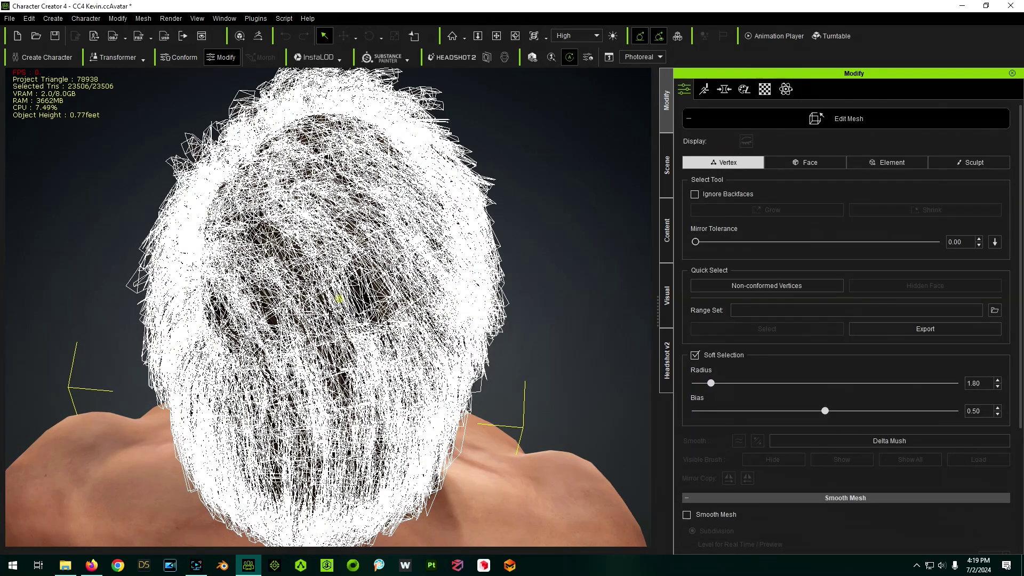
click(352, 312)
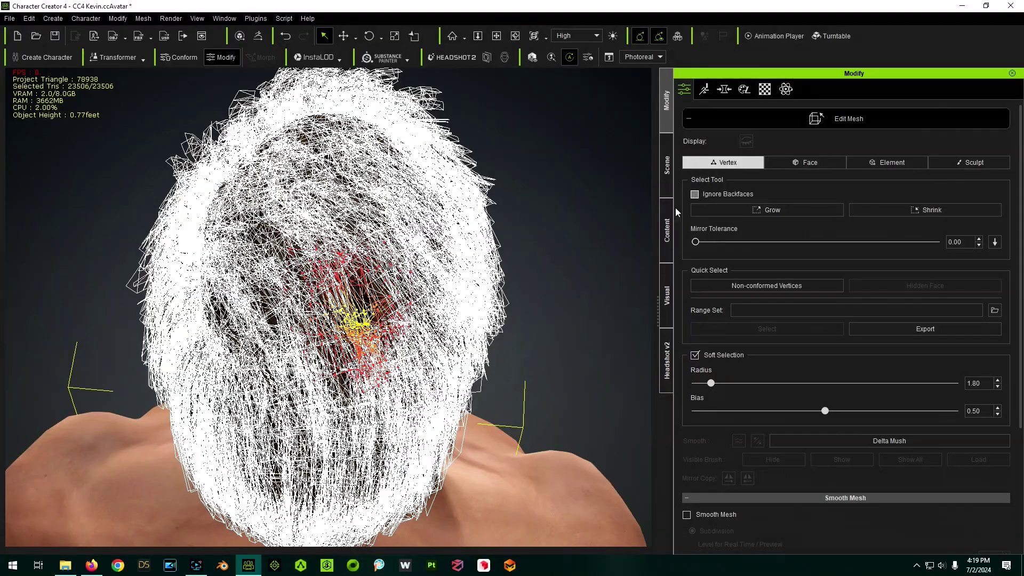
mouse_move(554, 333)
middle_down()
mouse_move(519, 353)
mouse_move(568, 320)
middle_up()
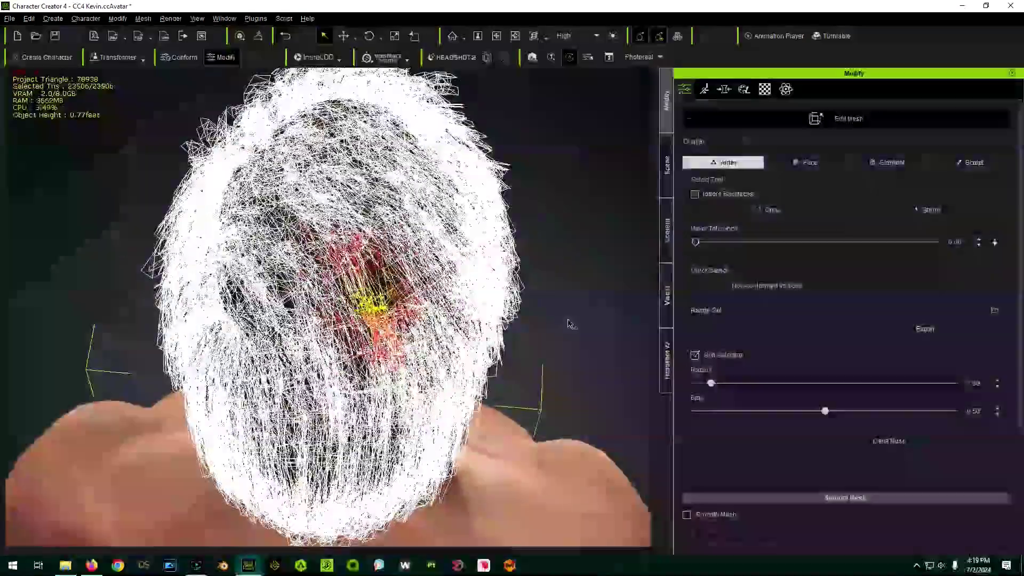
right_drag(569, 324, 599, 327)
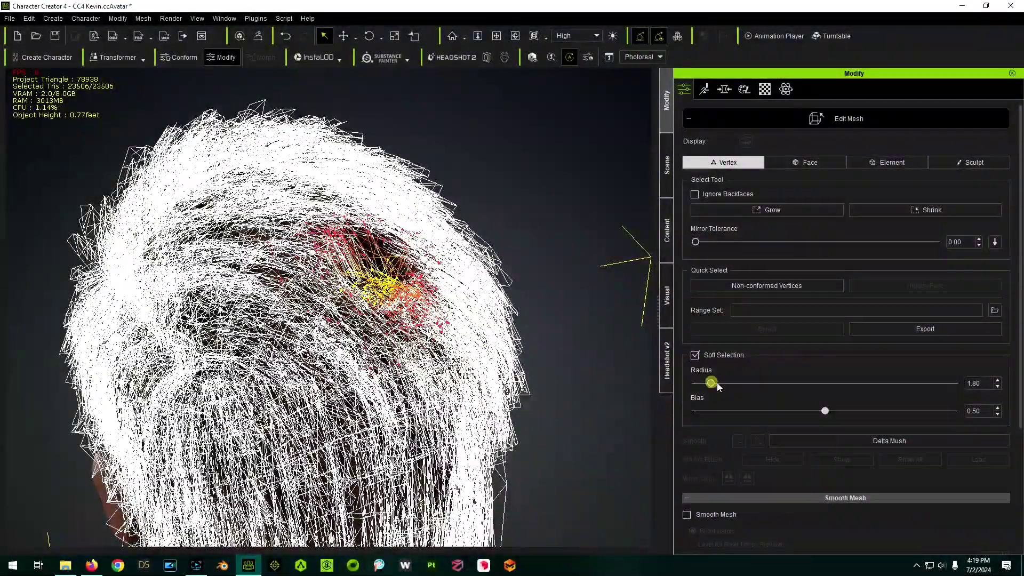
drag(711, 383, 722, 384)
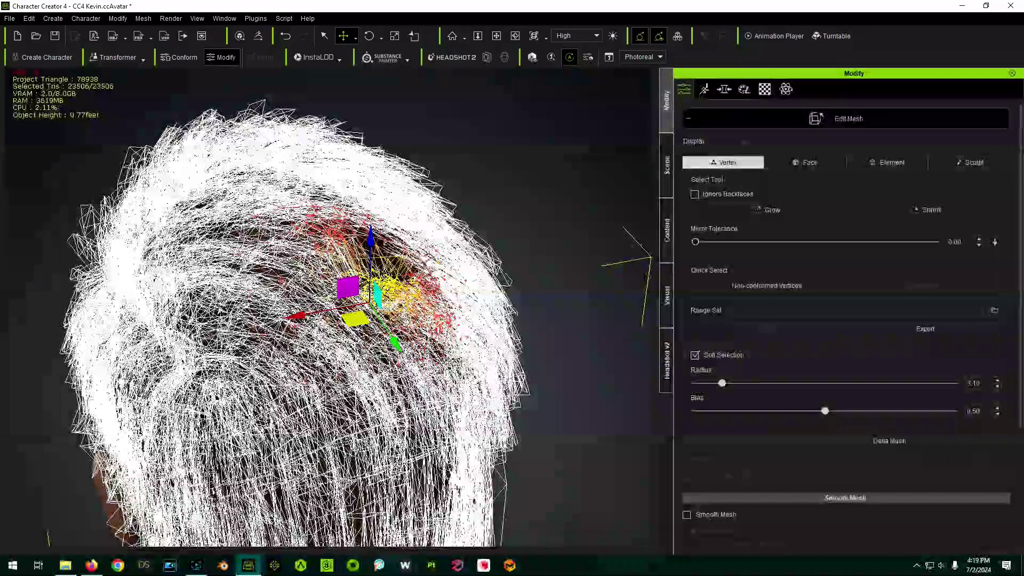
drag(351, 290, 346, 304)
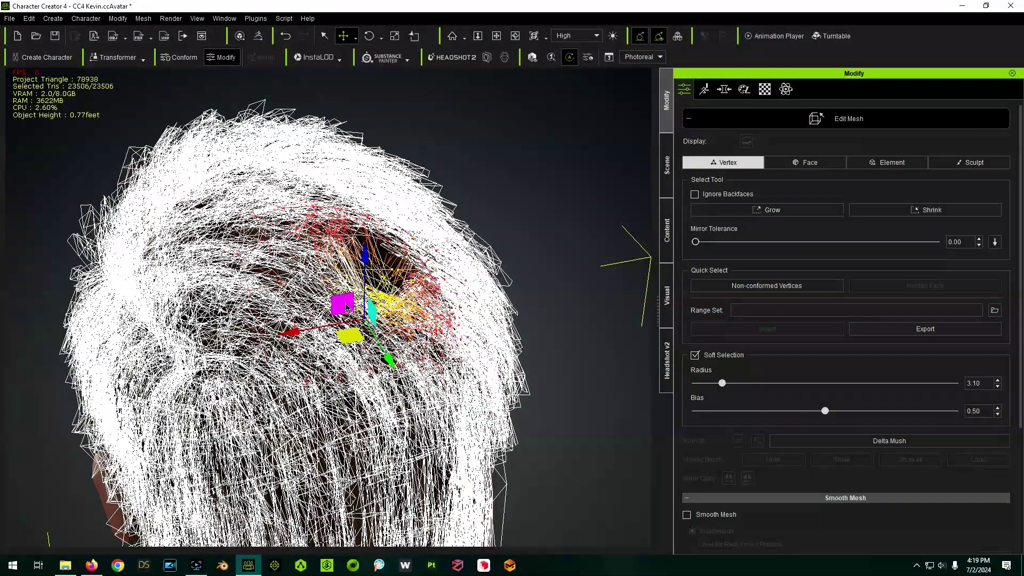
click(817, 118)
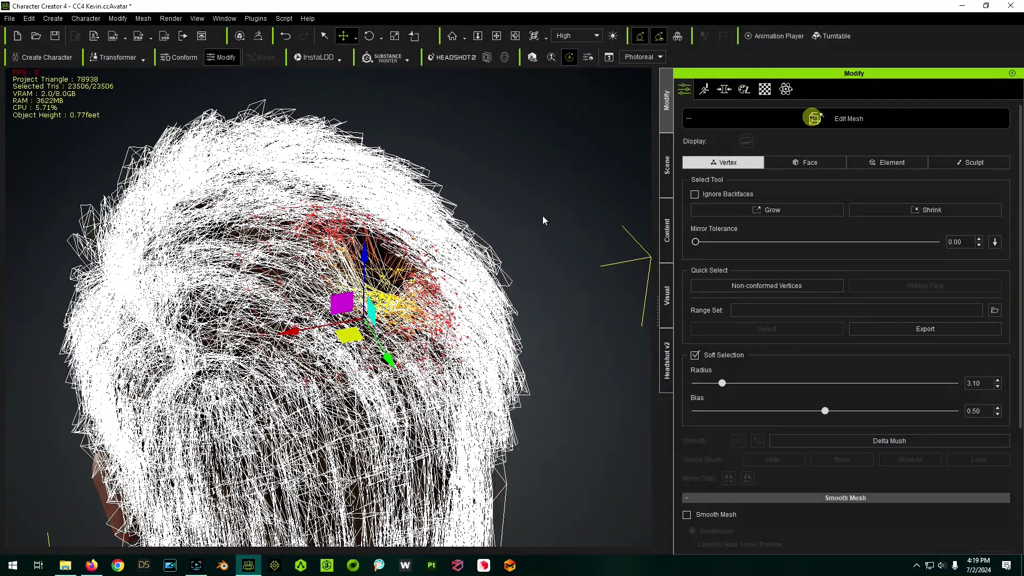
right_drag(516, 299, 528, 251)
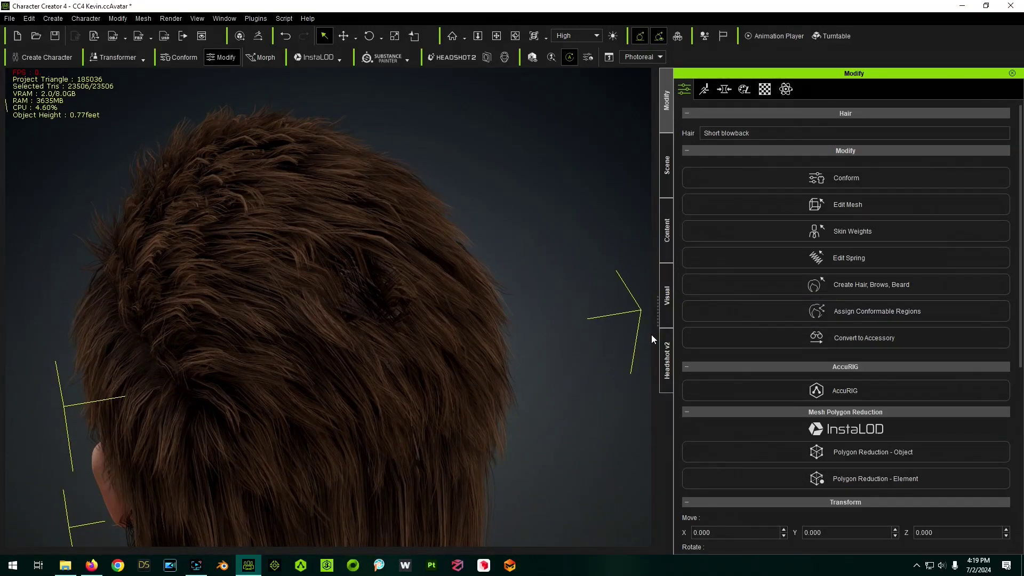
Select hair vertices around the dark spot at the crown with soft selection, move them down into the head, and leave mesh editing.
click(816, 206)
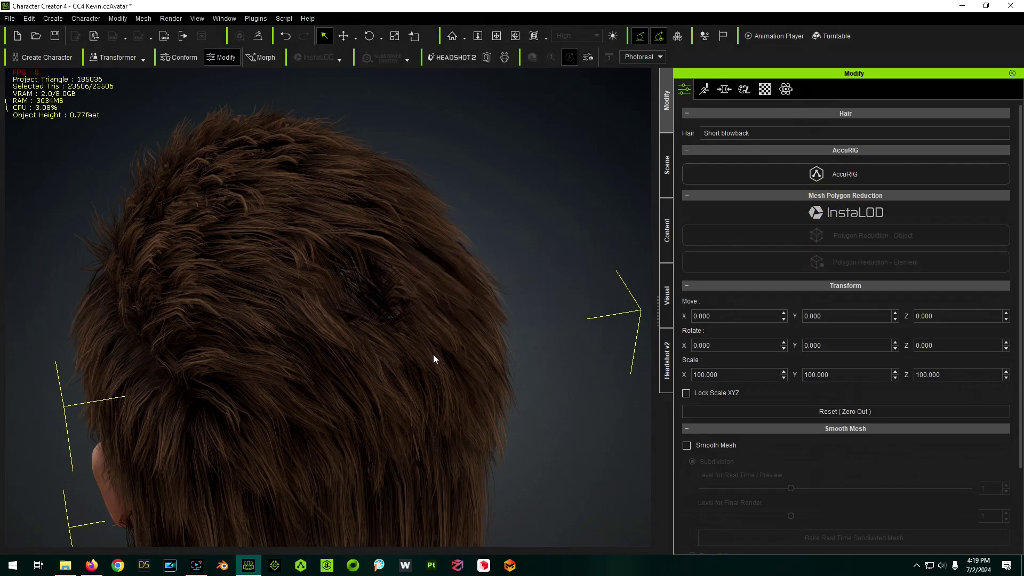
right_drag(353, 291, 343, 346)
drag(340, 338, 393, 408)
key(w)
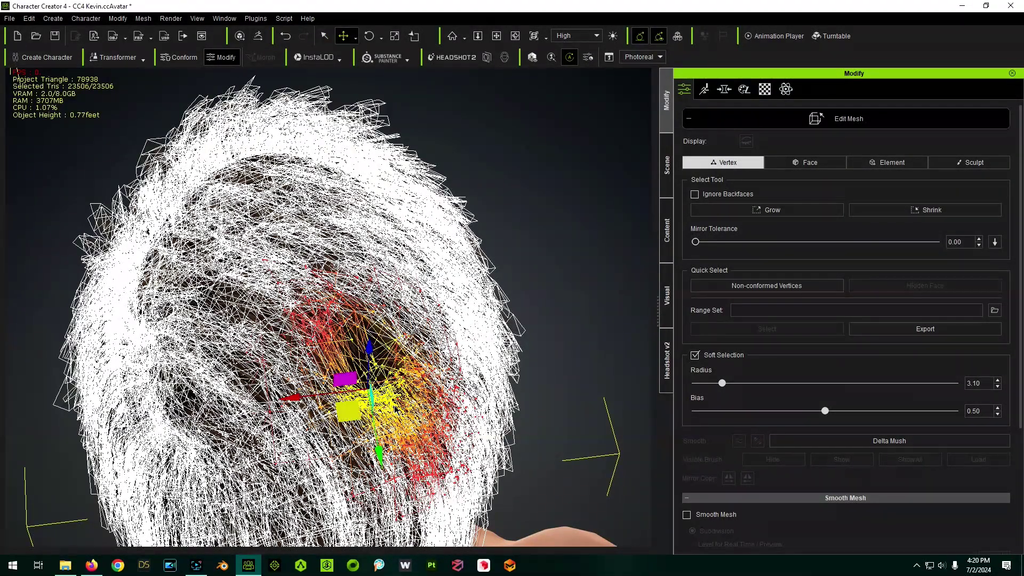
right_drag(540, 430, 540, 392)
drag(382, 380, 371, 394)
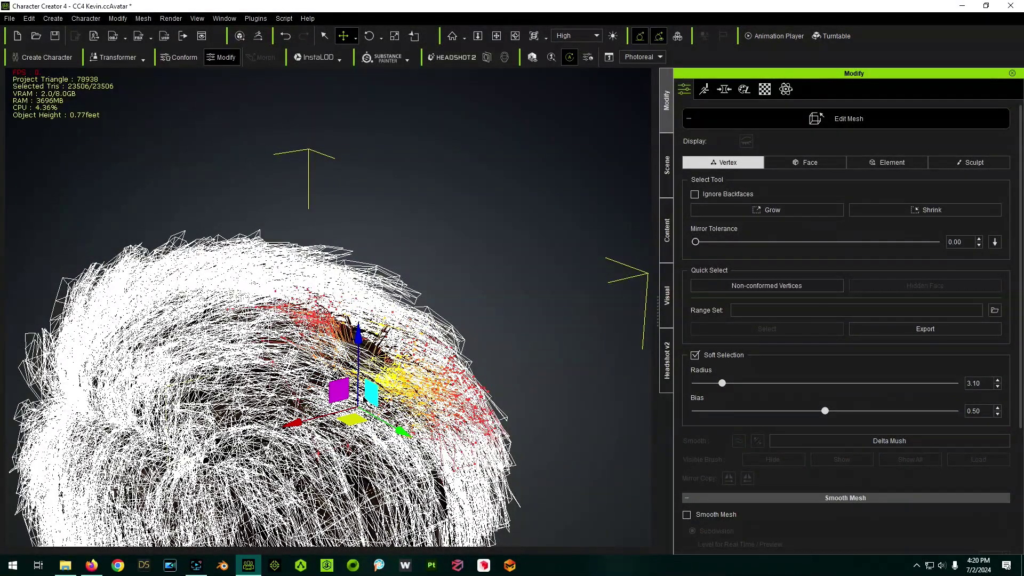
click(745, 118)
right_drag(471, 350, 421, 430)
middle_drag(422, 430, 427, 287)
Lower the Hair material's opacity to 0 to view the scalp, restore it to 100, and examine the patch from behind.
click(765, 89)
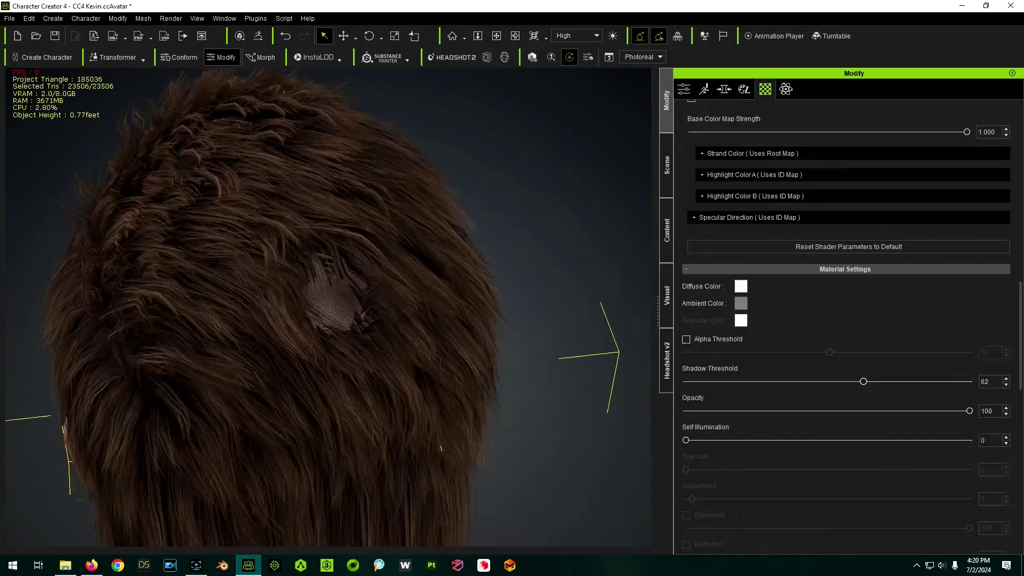
drag(956, 412, 668, 396)
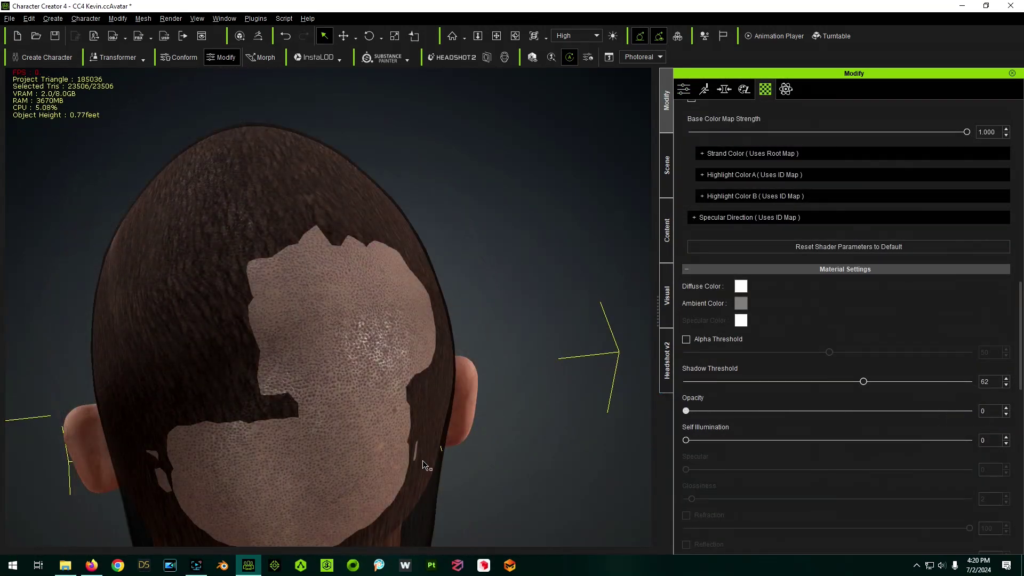
right_drag(422, 459, 399, 237)
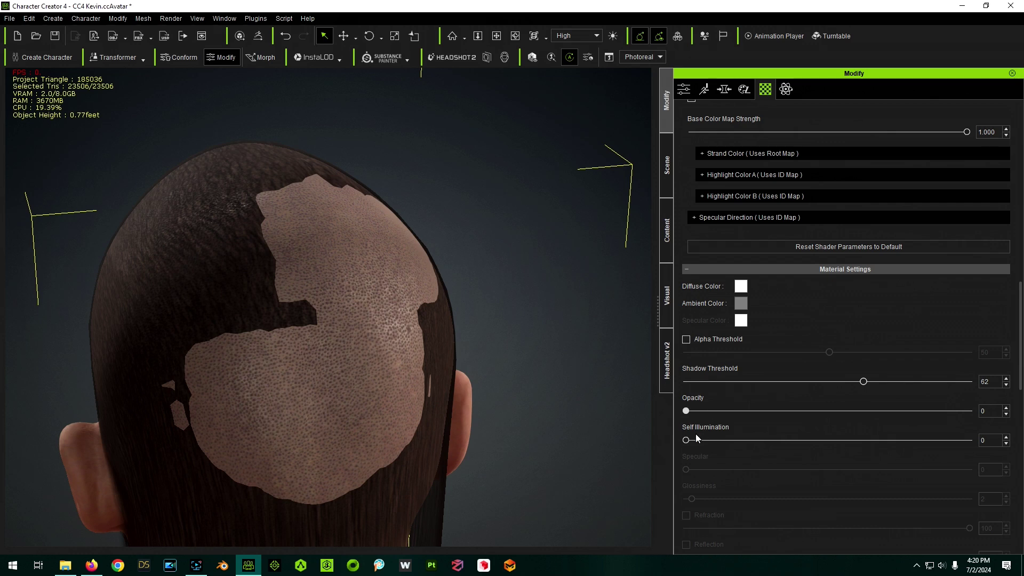
drag(697, 415, 970, 412)
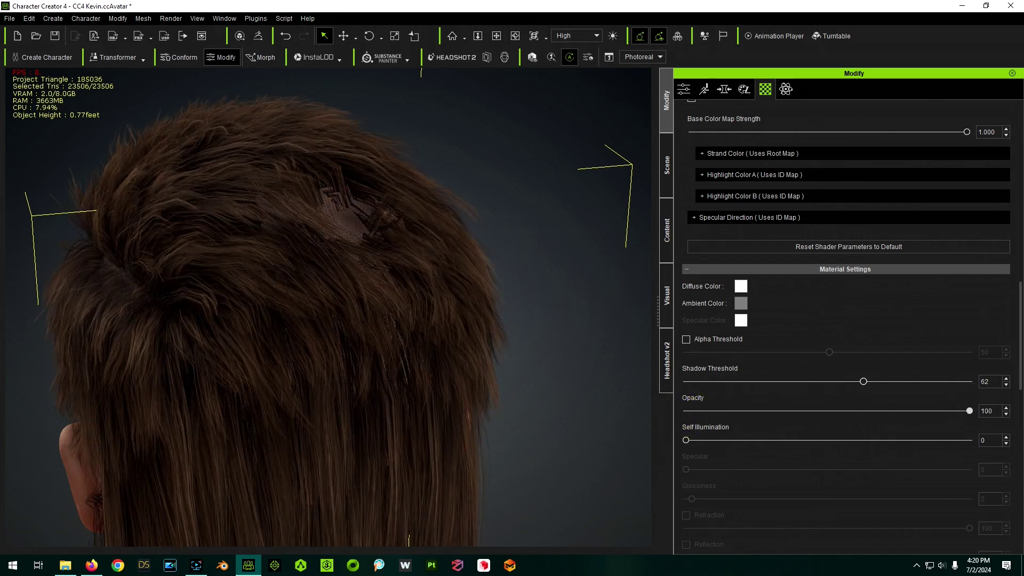
right_drag(514, 342, 503, 430)
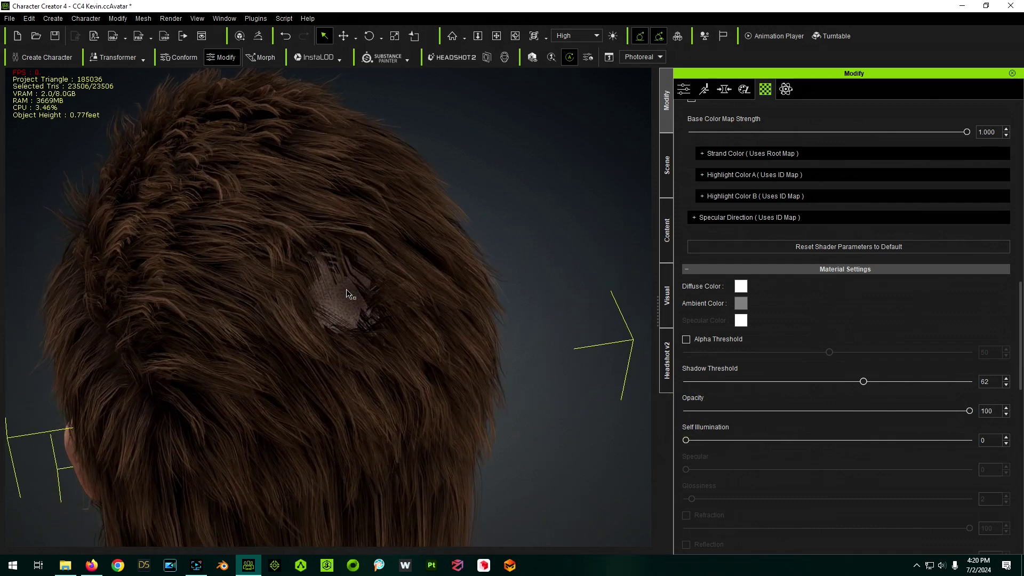
scroll(355, 319, down, 5)
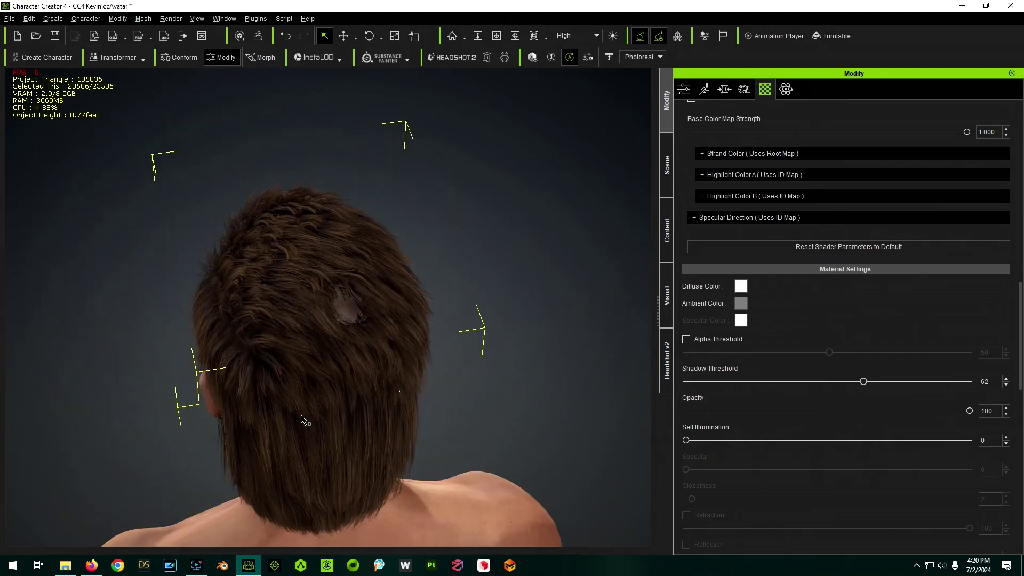
right_drag(301, 420, 93, 381)
middle_drag(306, 449, 329, 396)
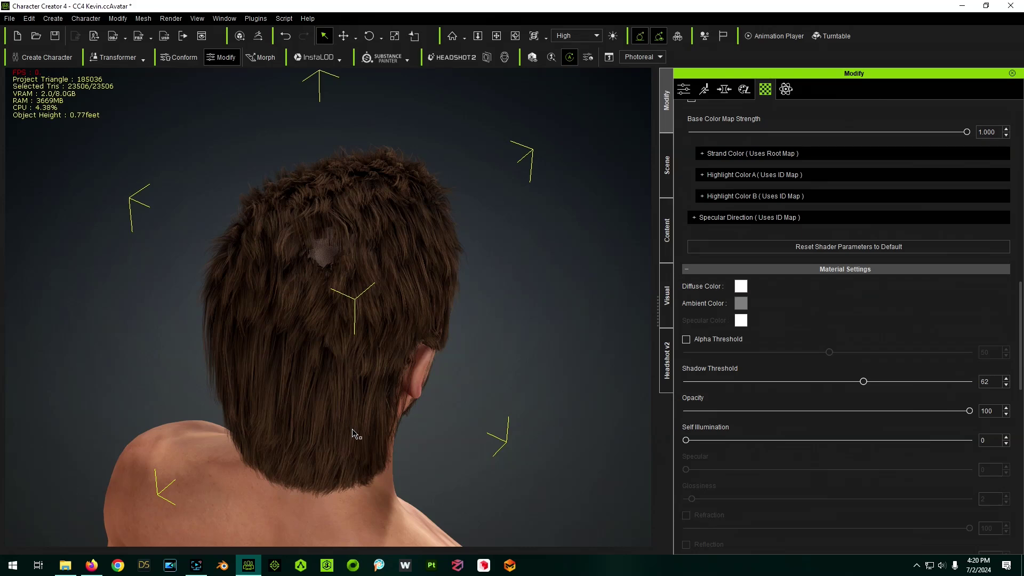
scroll(343, 425, up, 2)
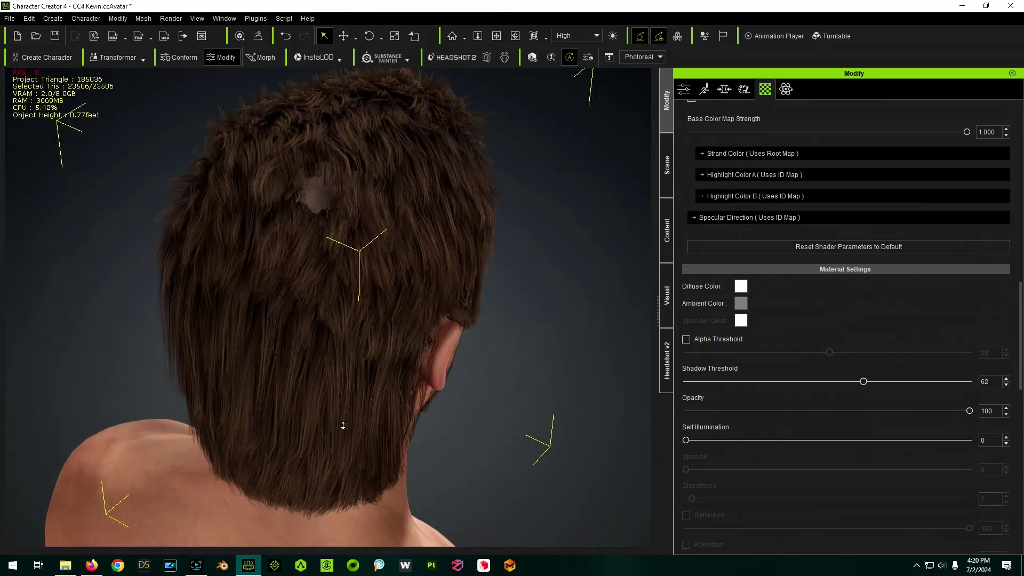
Select the Hair material of Short_blowback, try its opacity at 85, and restore it to 100.
scroll(872, 336, up, 10)
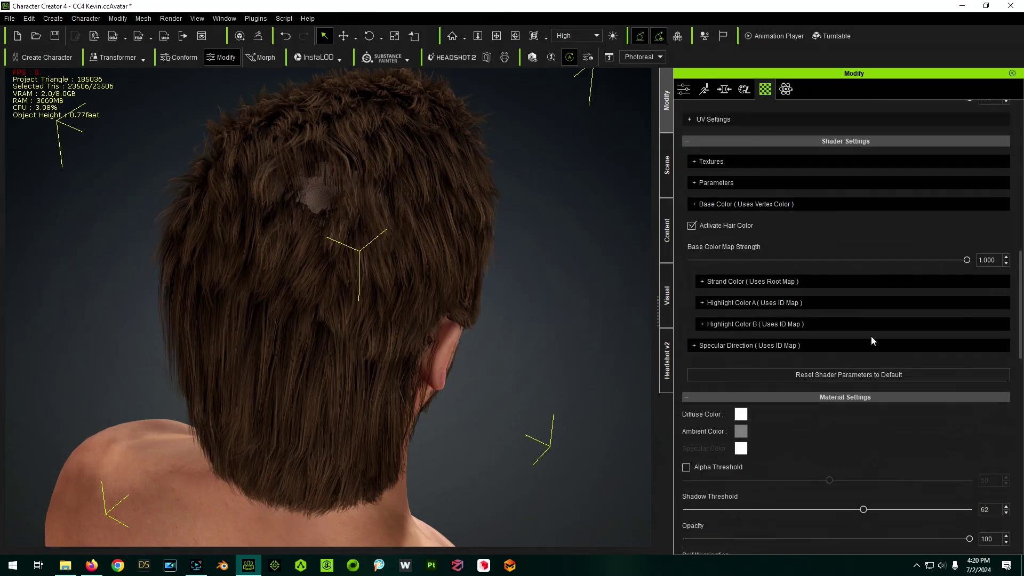
scroll(765, 356, up, 4)
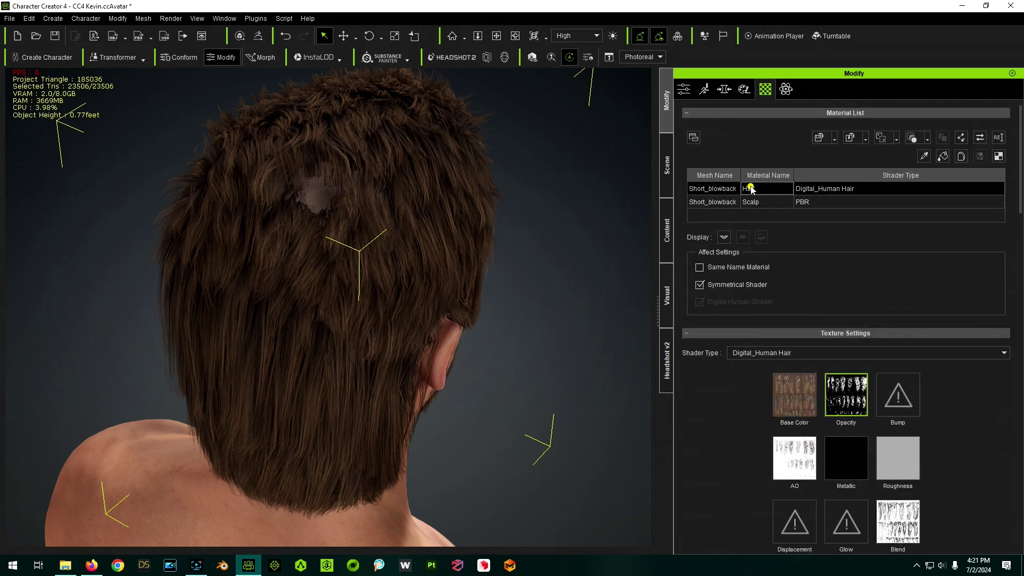
scroll(729, 448, down, 8)
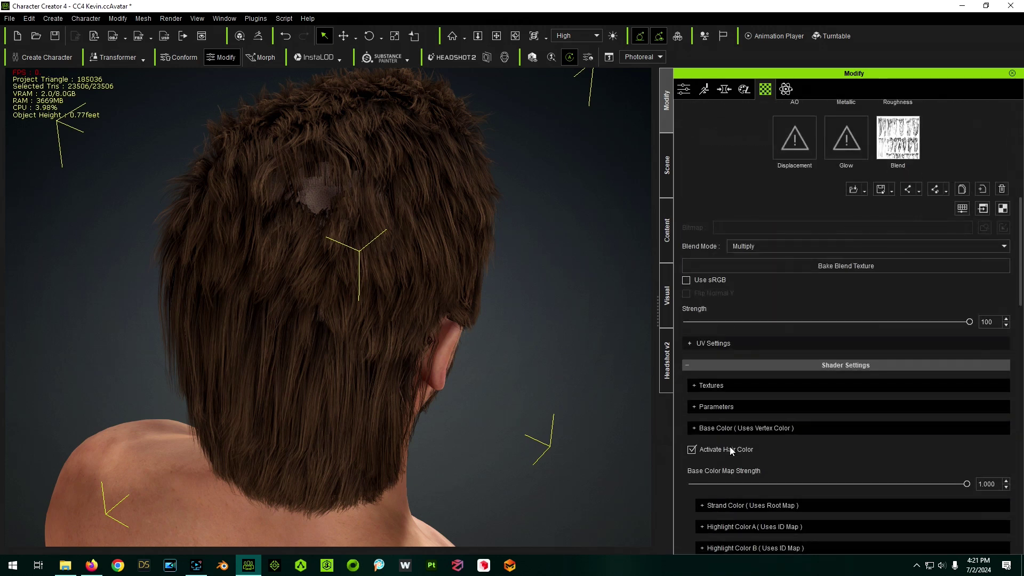
scroll(730, 447, down, 10)
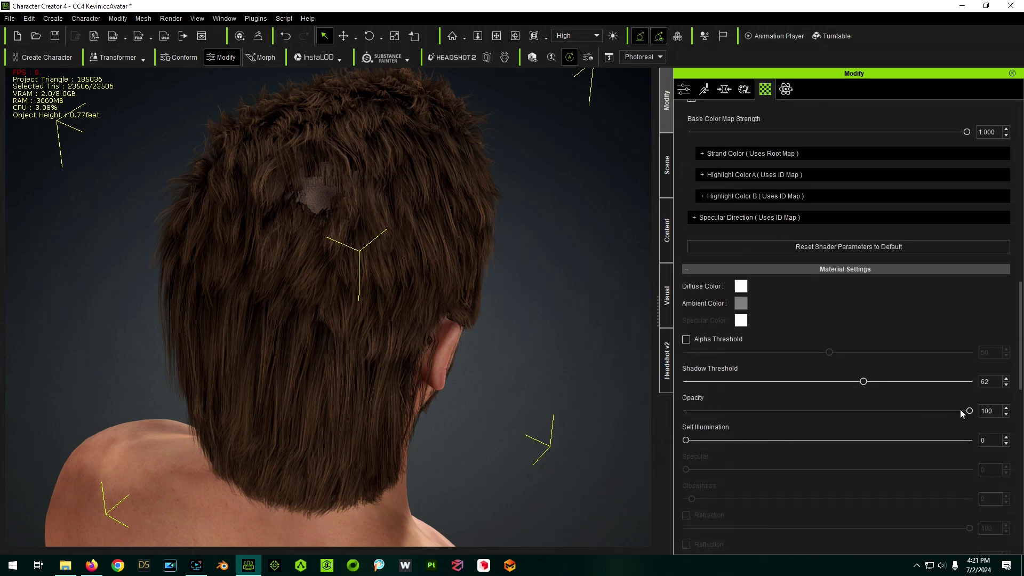
drag(970, 411, 927, 421)
right_drag(510, 363, 519, 275)
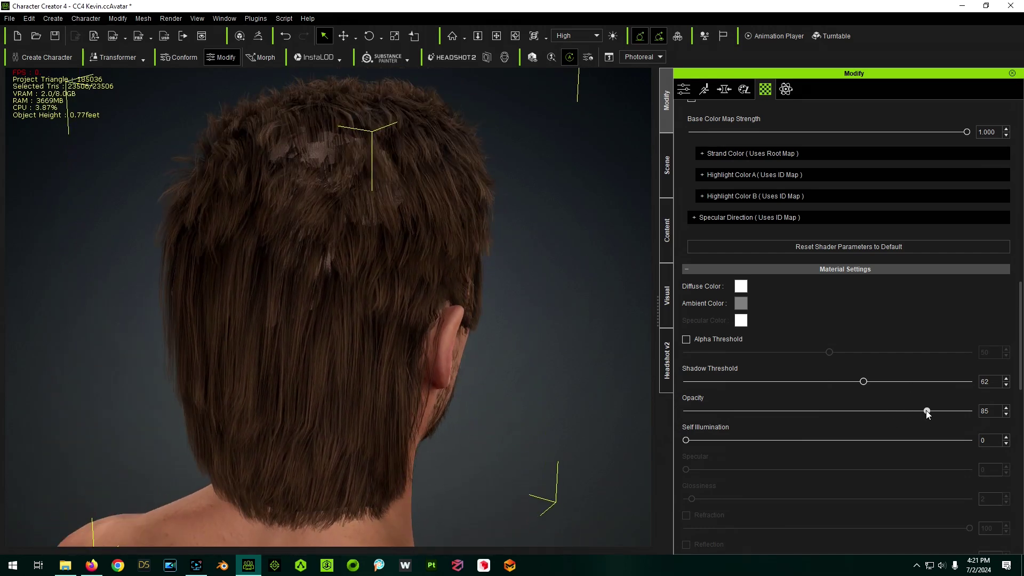
drag(927, 411, 999, 411)
Adjust the colour of the Hair material's Opacity texture to a brightness of -44 and examine the exposed scalp.
scroll(907, 322, up, 12)
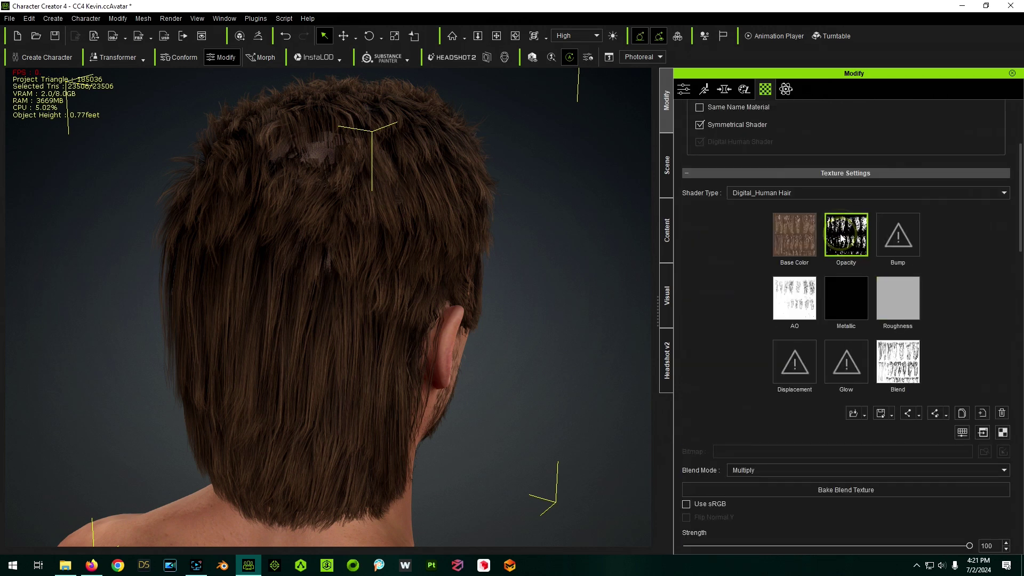
right_click(841, 237)
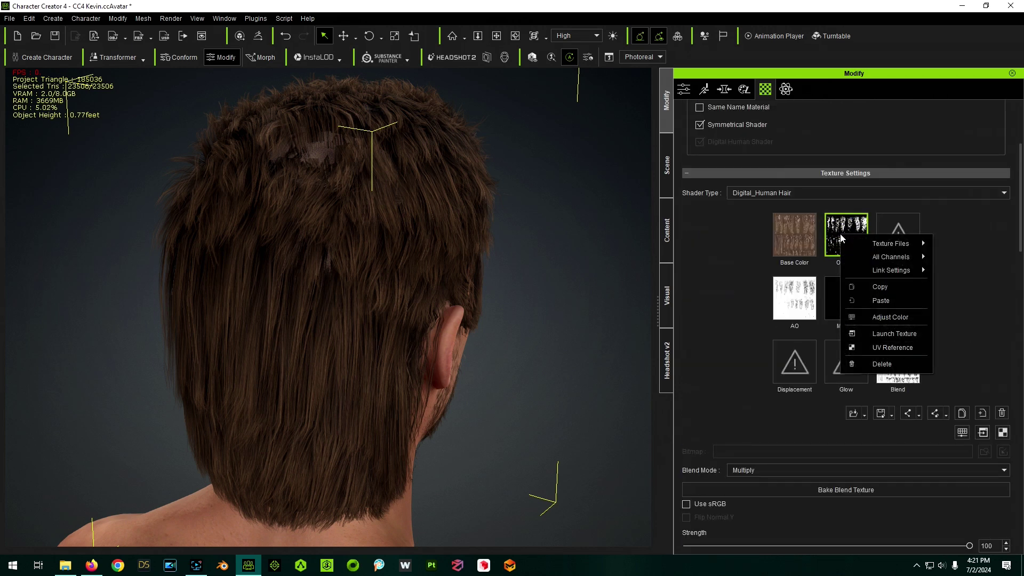
click(896, 318)
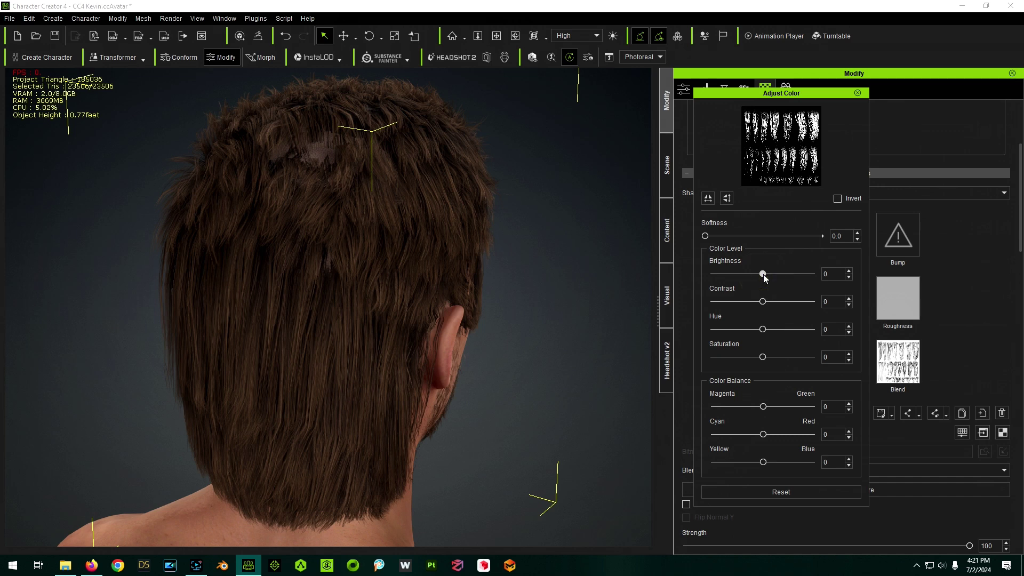
drag(763, 274, 757, 275)
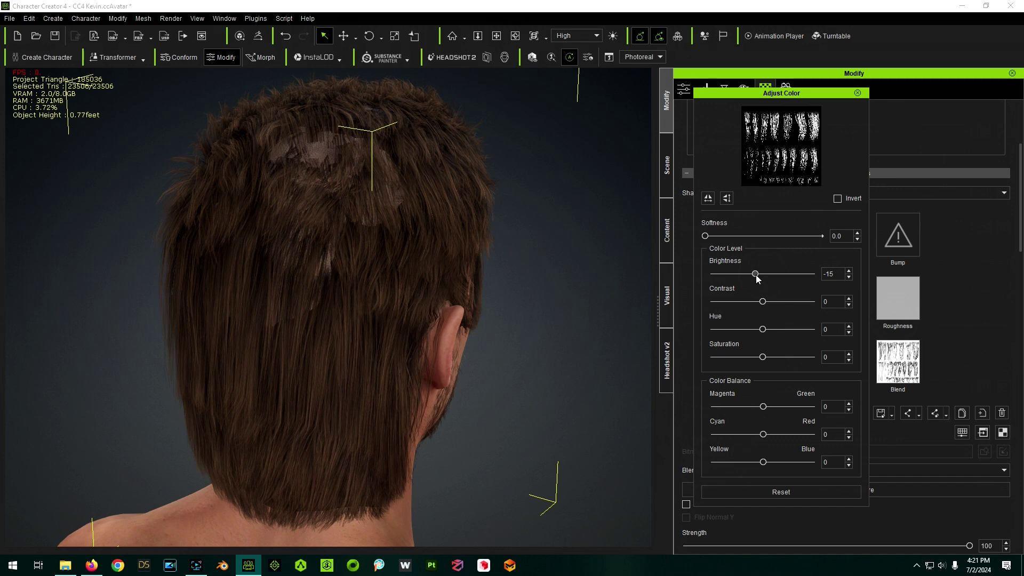
drag(757, 275, 754, 276)
right_drag(617, 379, 595, 373)
drag(753, 274, 742, 276)
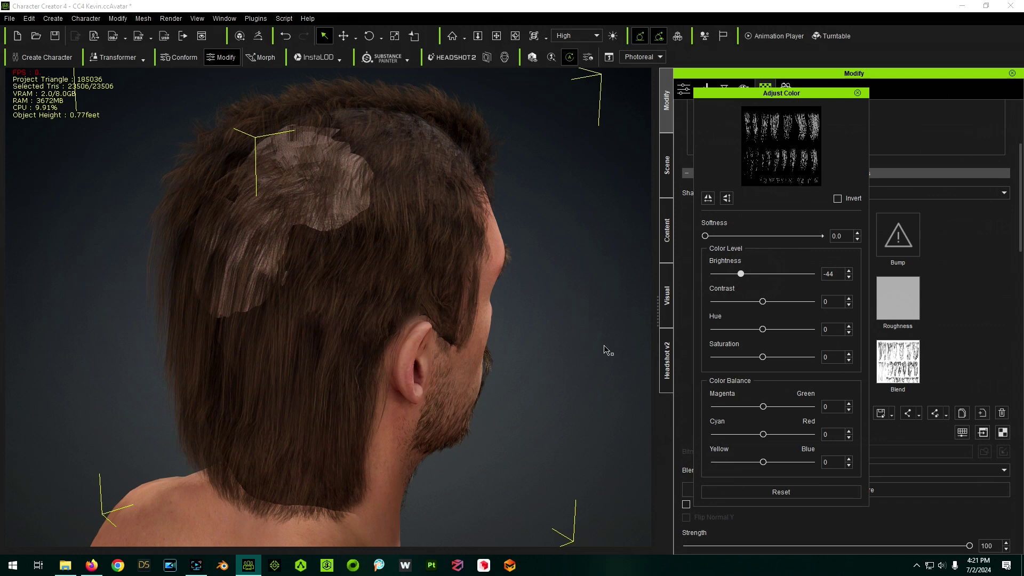
right_drag(611, 358, 329, 263)
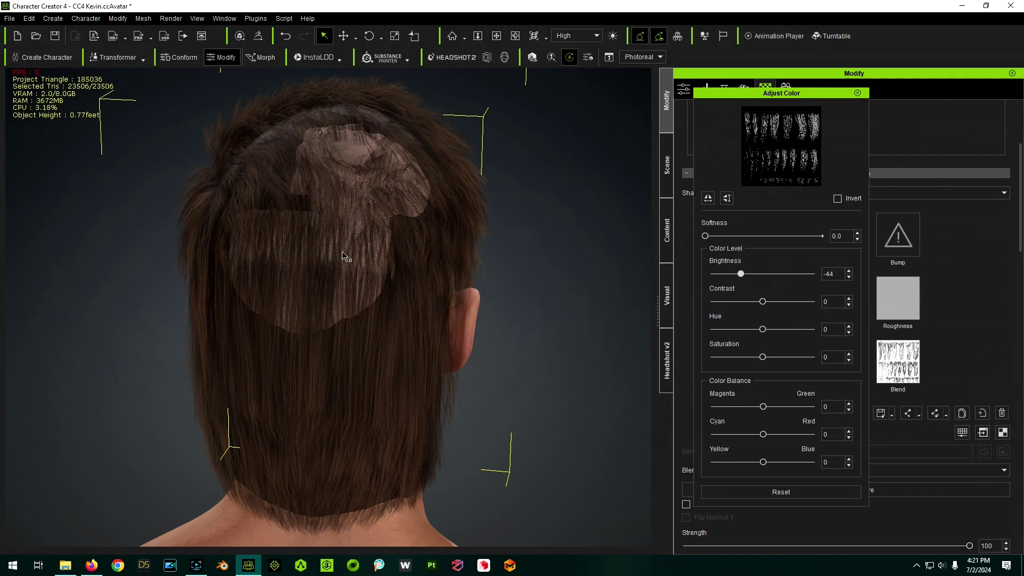
right_drag(558, 382, 521, 382)
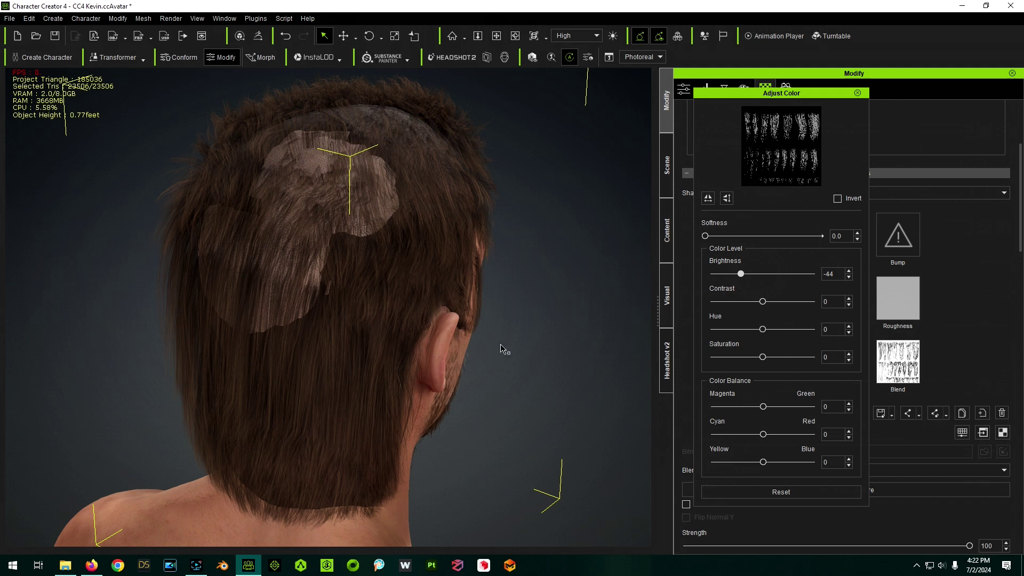
click(858, 94)
Select the Scalp material, set its opacity to 0, and check the back of the head.
scroll(960, 251, up, 3)
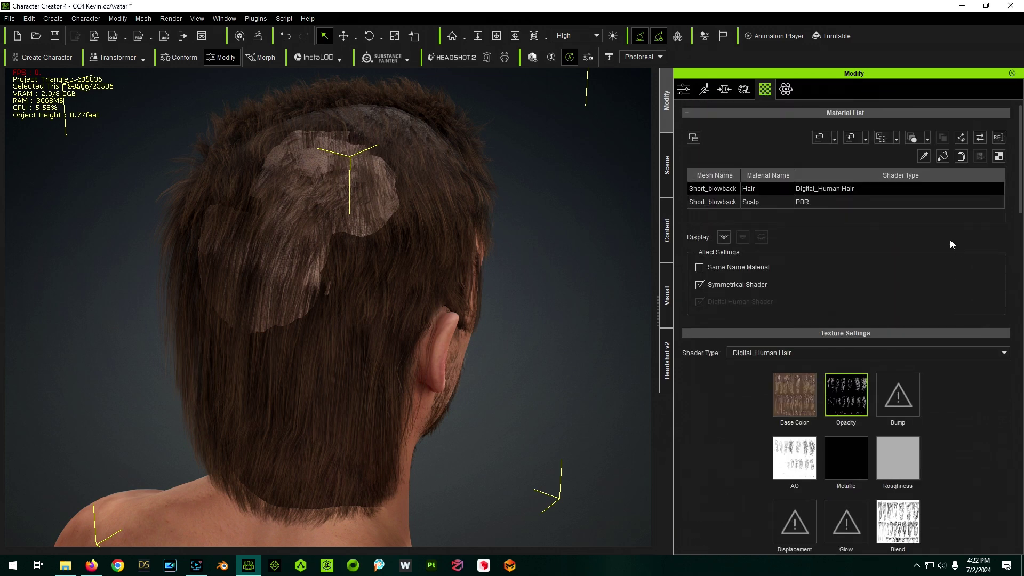
click(764, 195)
scroll(746, 345, down, 10)
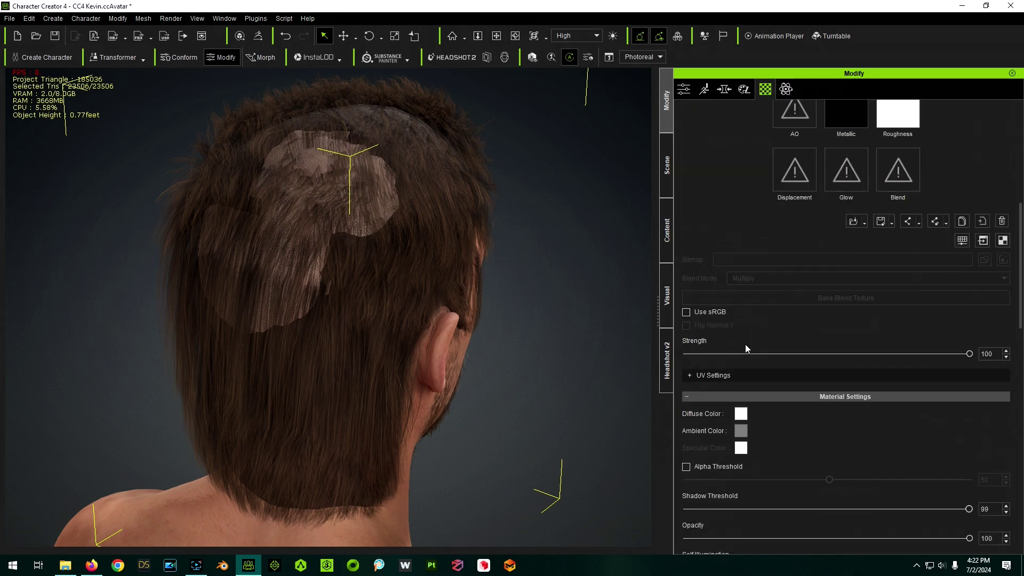
drag(970, 378, 617, 377)
right_drag(382, 414, 448, 394)
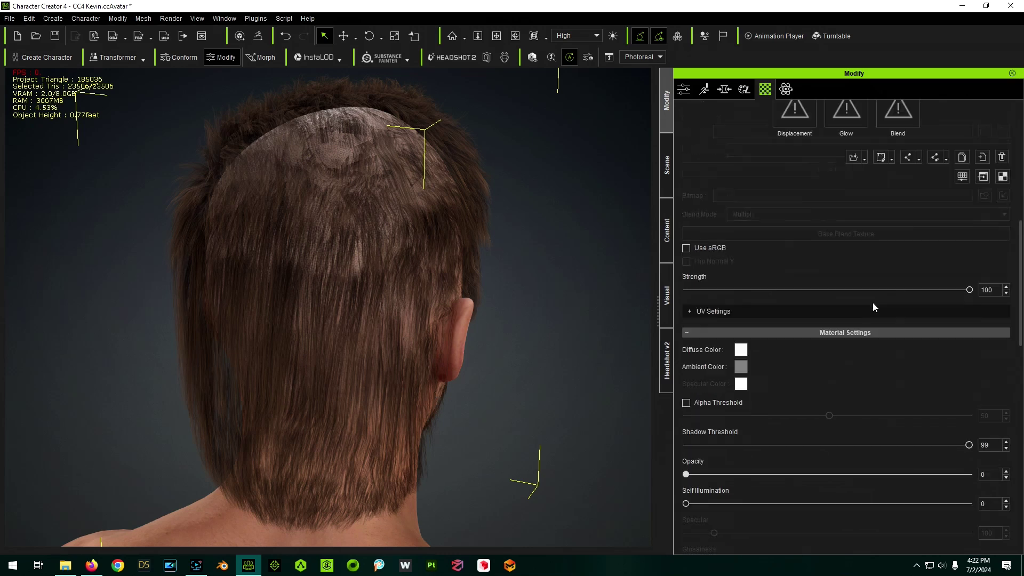
Raise the brightness of the Hair material's Opacity texture to -11 in its colour adjustment.
scroll(873, 303, up, 3)
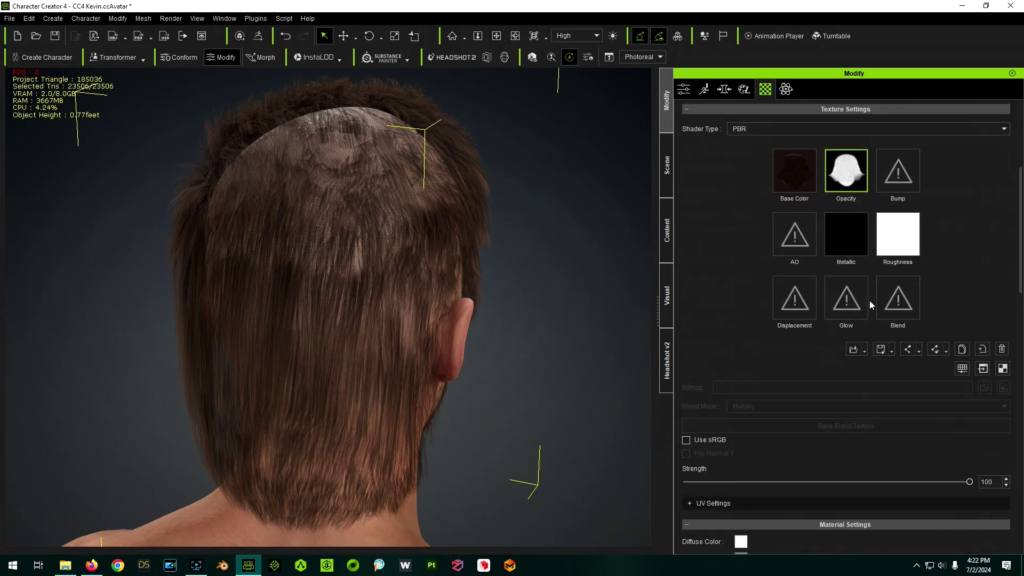
scroll(869, 299, up, 4)
click(763, 184)
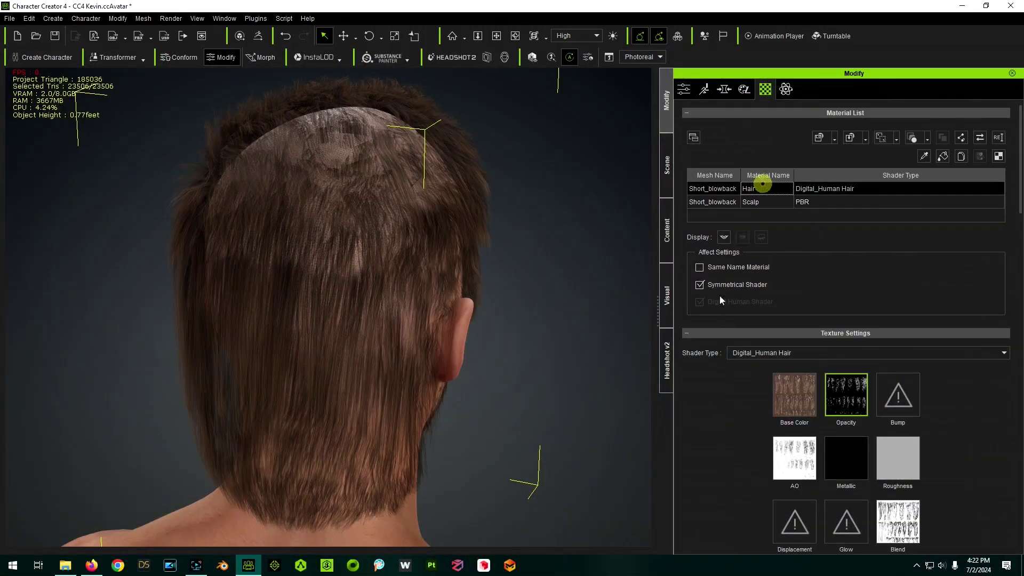
scroll(720, 300, down, 2)
right_click(845, 274)
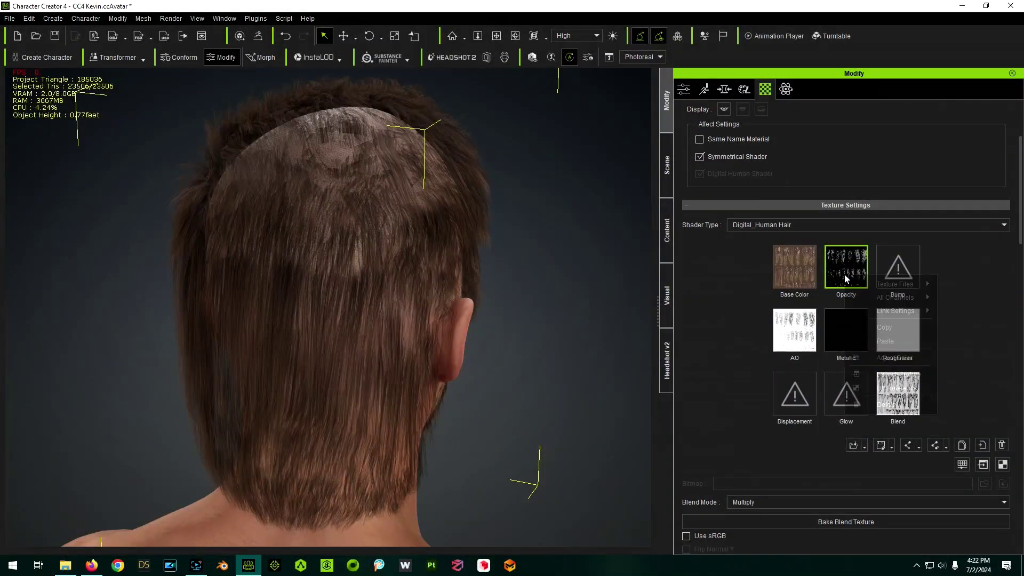
click(886, 357)
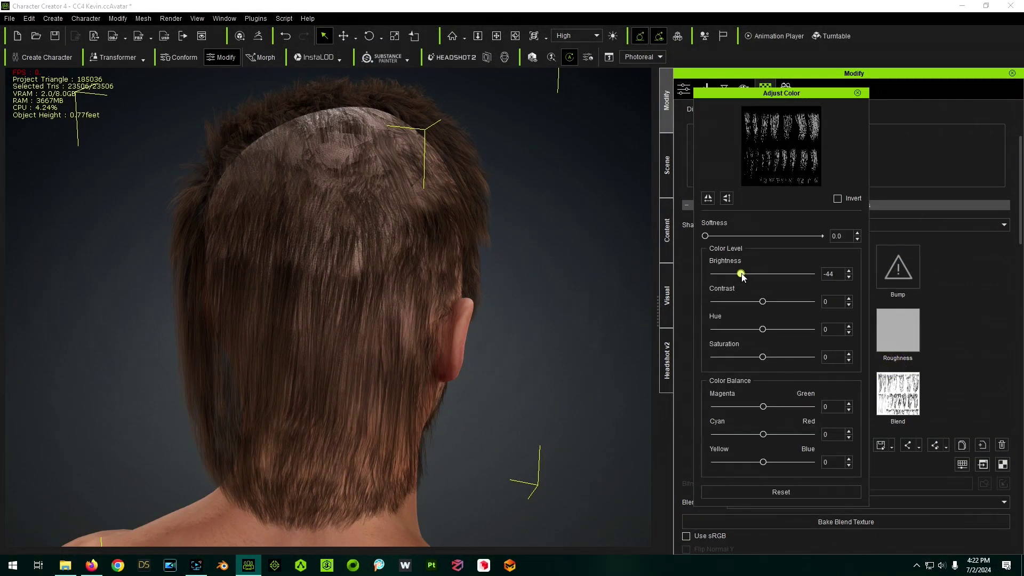
drag(741, 274, 756, 277)
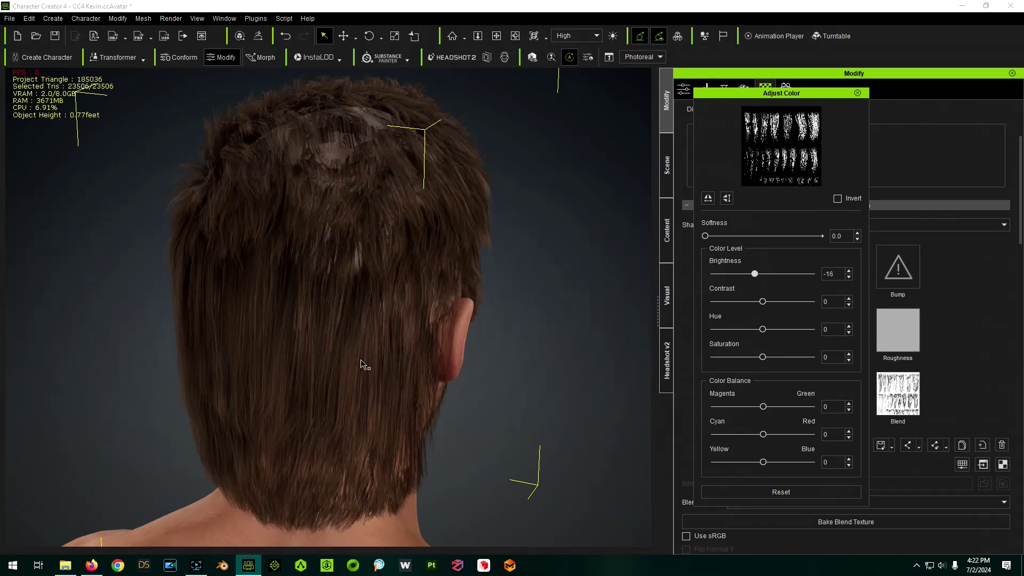
scroll(362, 361, down, 2)
right_drag(517, 333, 486, 390)
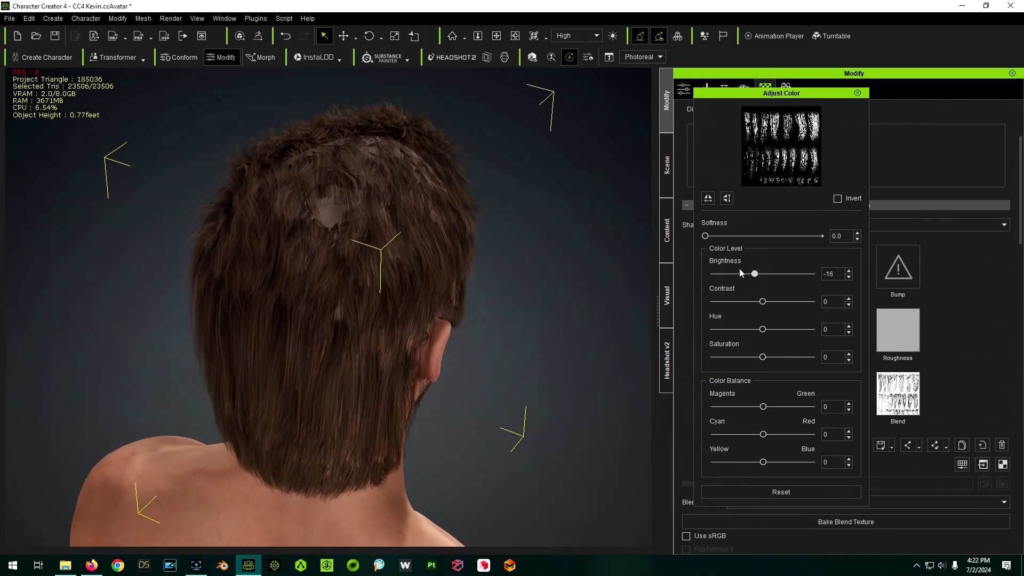
drag(755, 274, 758, 278)
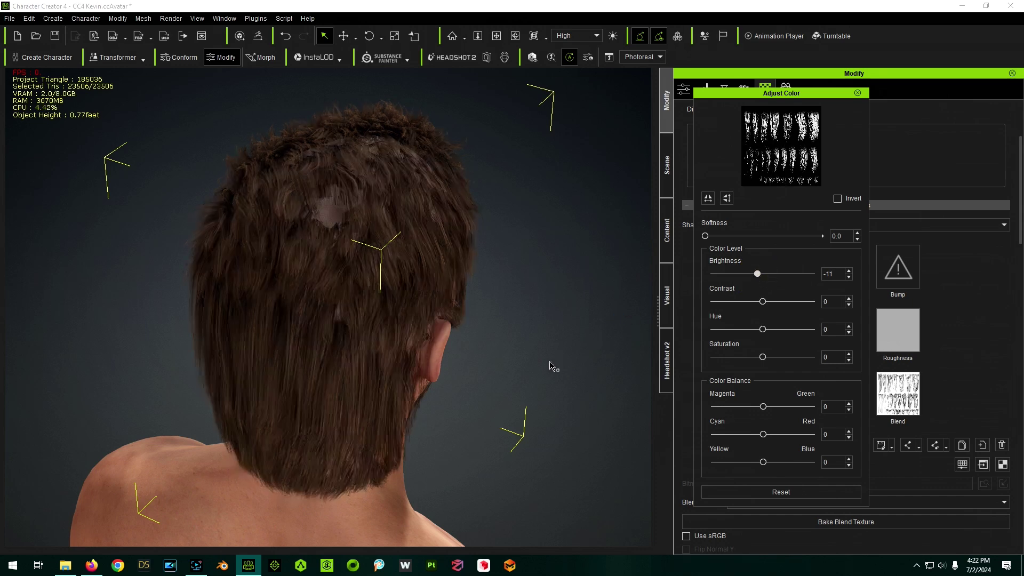
Examine the hair from behind and the side, and switch the selection from the hair to the whole avatar.
right_drag(548, 345, 503, 308)
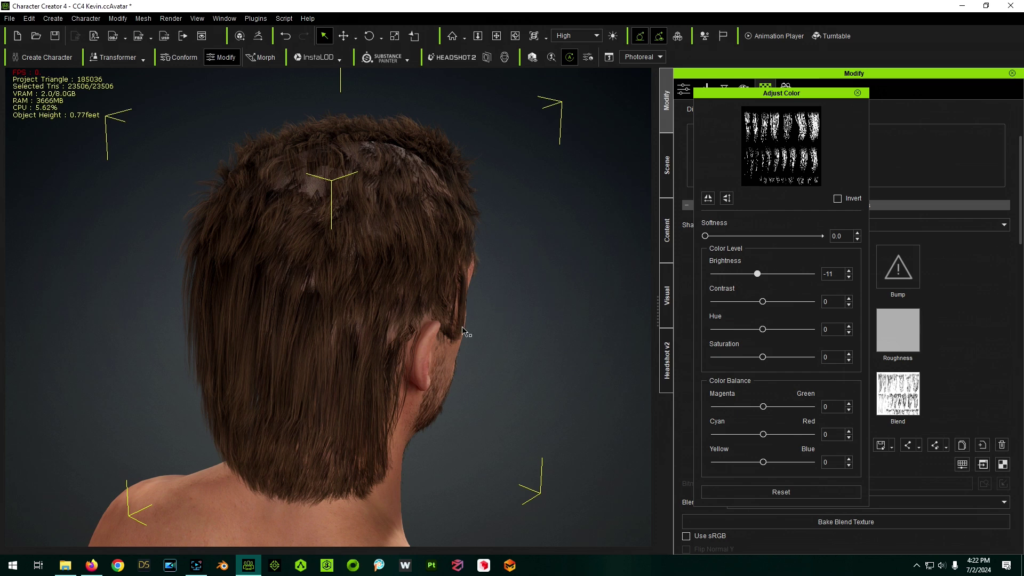
right_drag(349, 341, 434, 357)
click(540, 349)
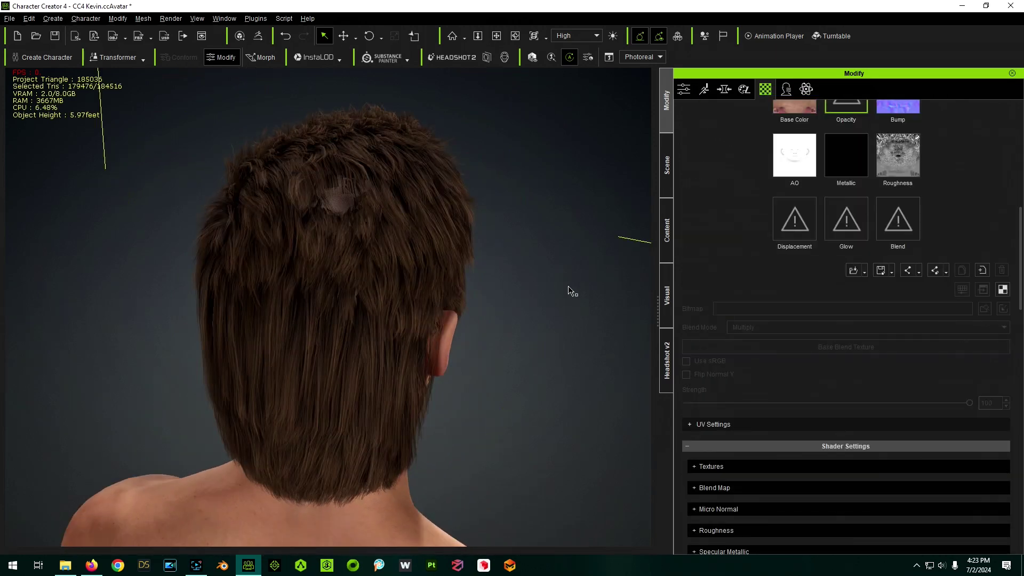
right_drag(570, 291, 538, 359)
middle_drag(469, 395, 470, 365)
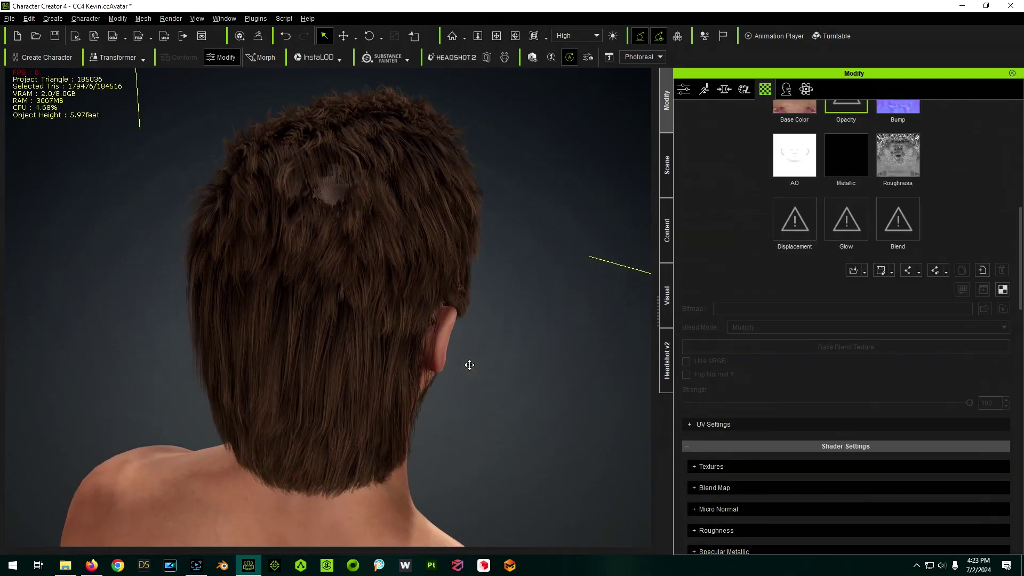